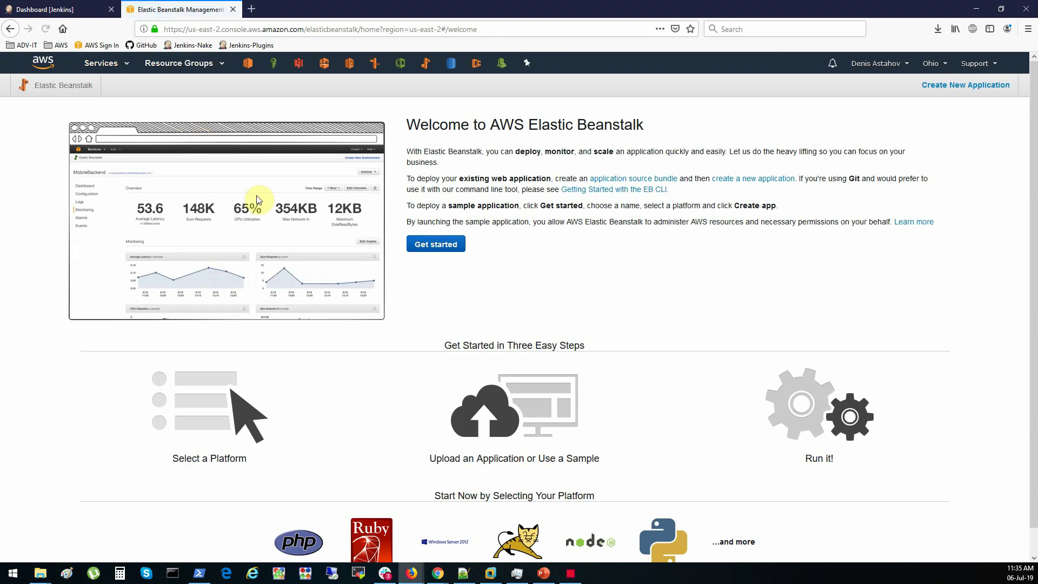
Start a new web application named Jenkins-app on the PHP platform
click(448, 244)
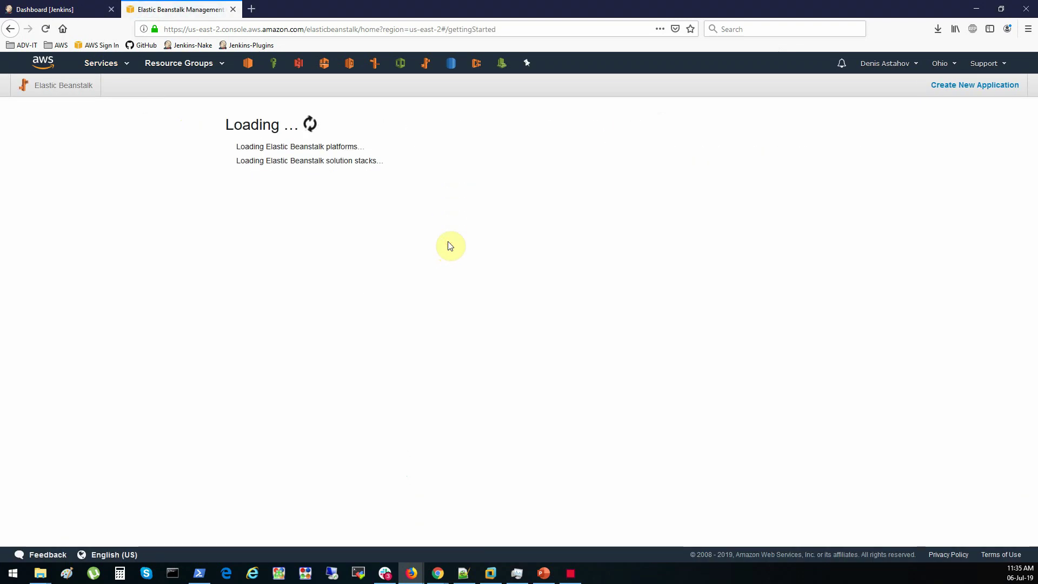
click(317, 212)
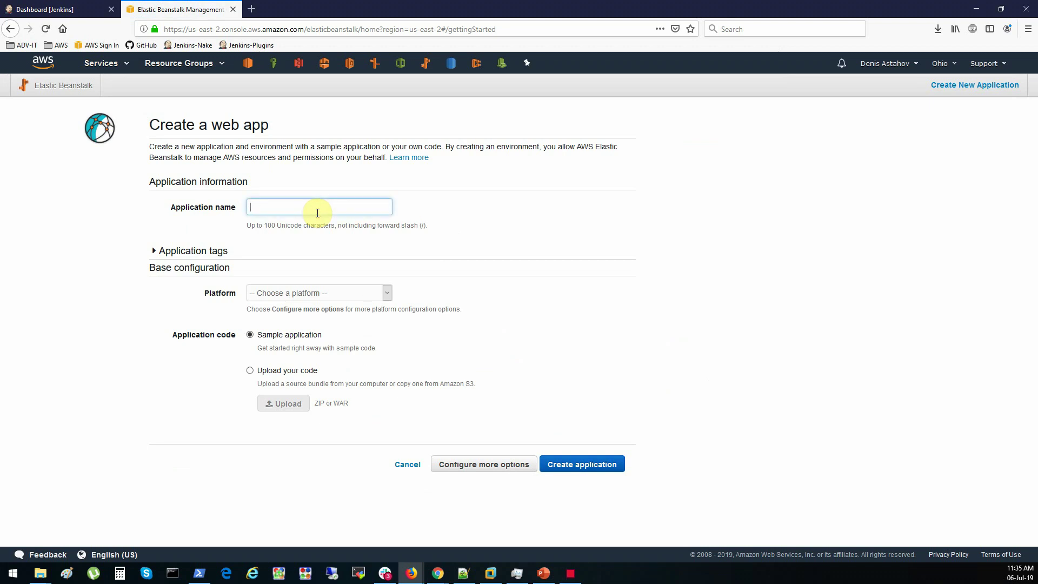
text(Jenkins-app)
click(343, 299)
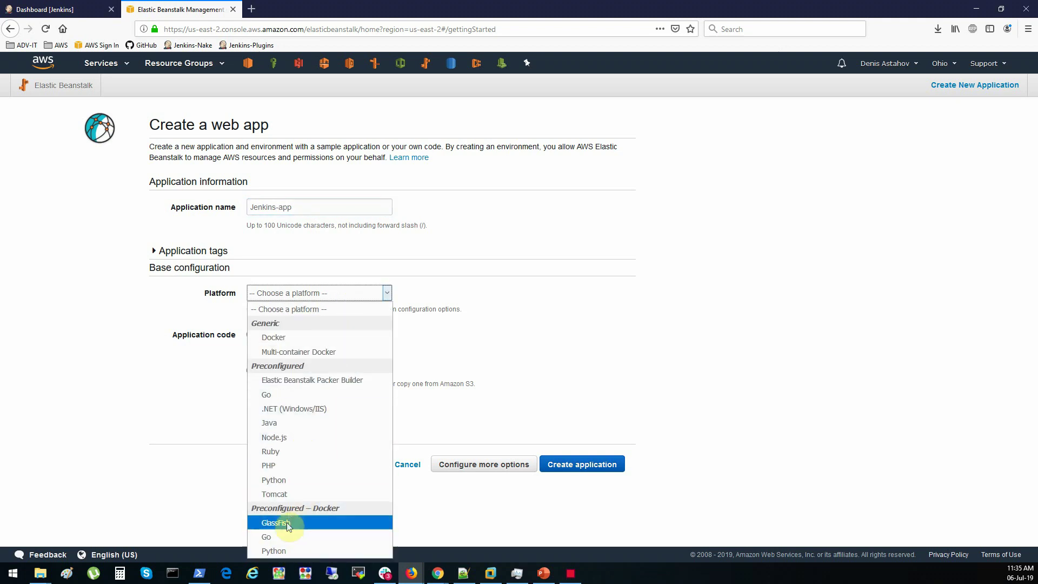
click(291, 466)
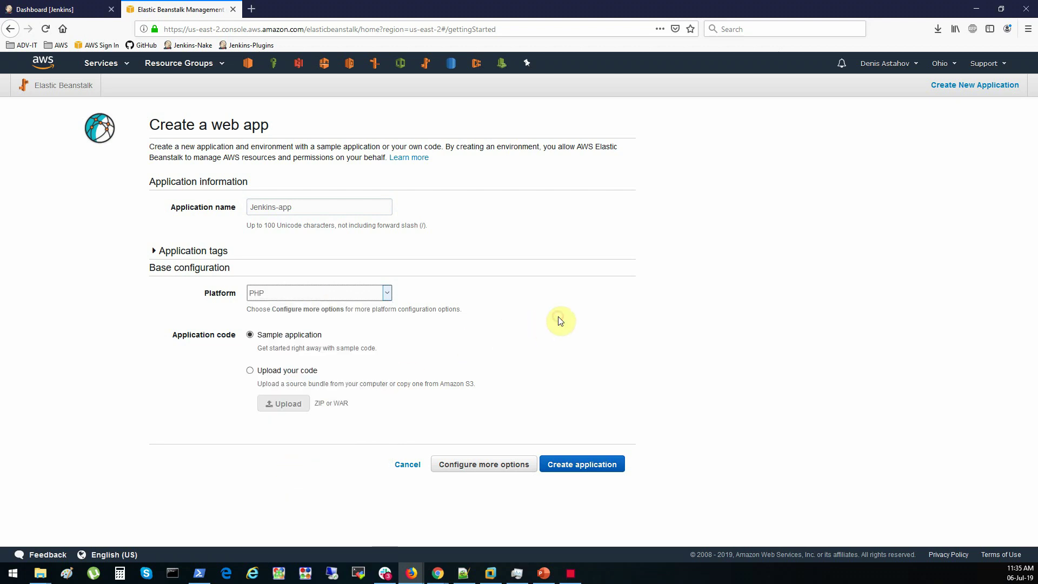
Keep the Sample application code and bring up the detailed environment configuration
click(277, 371)
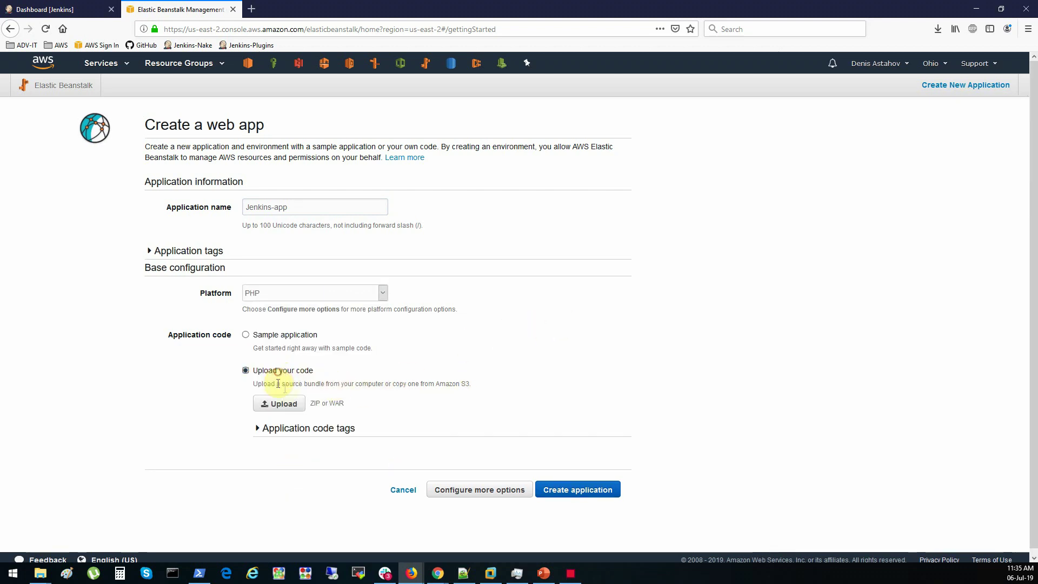
click(271, 336)
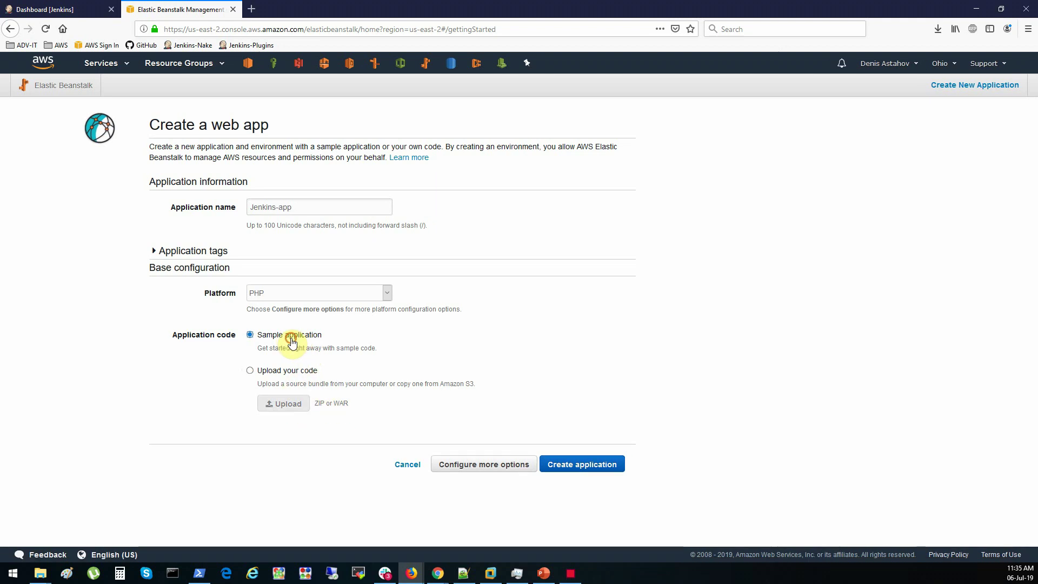
click(376, 347)
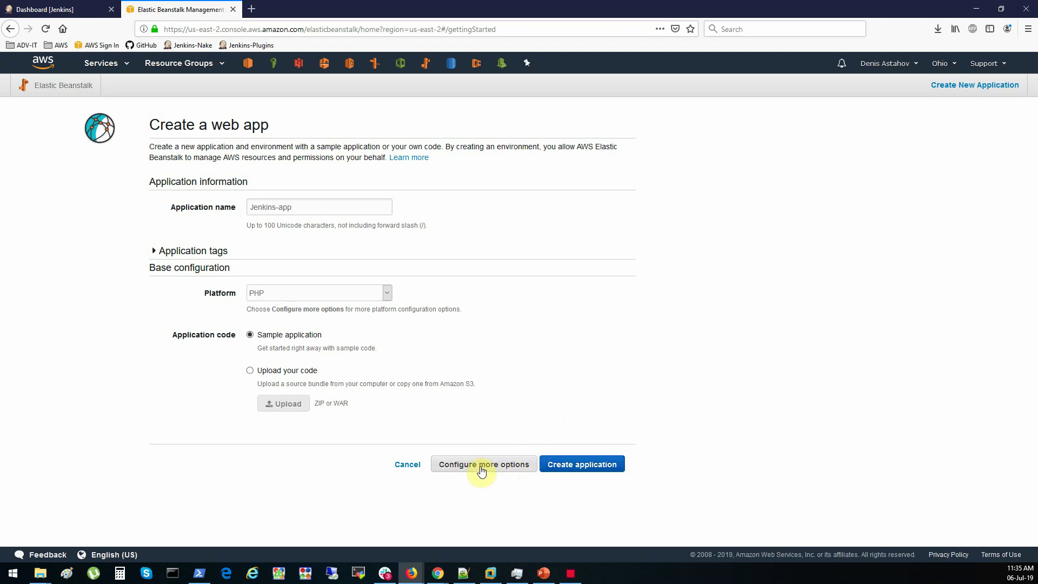
drag(285, 335, 336, 338)
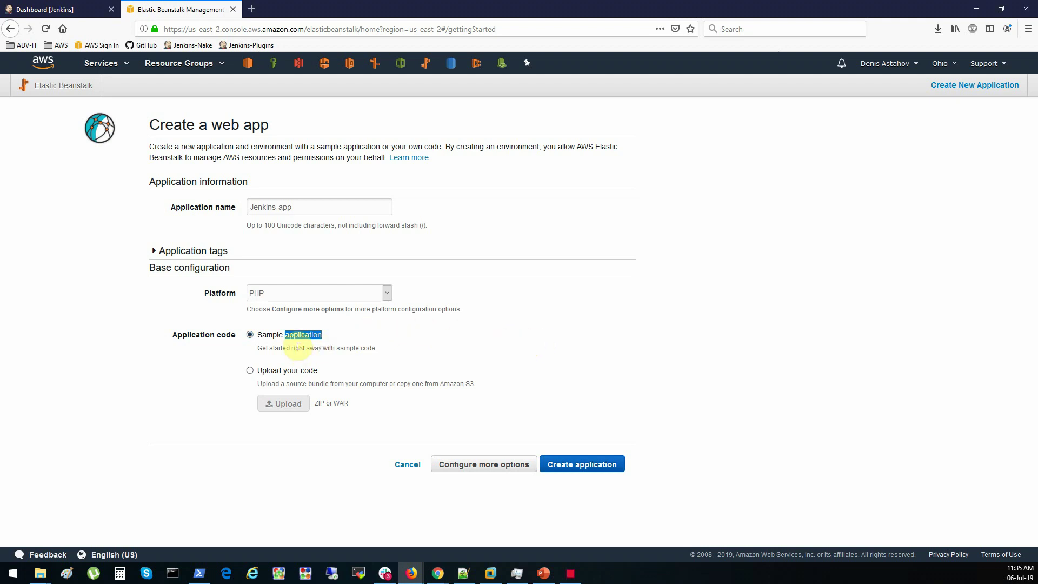
click(478, 468)
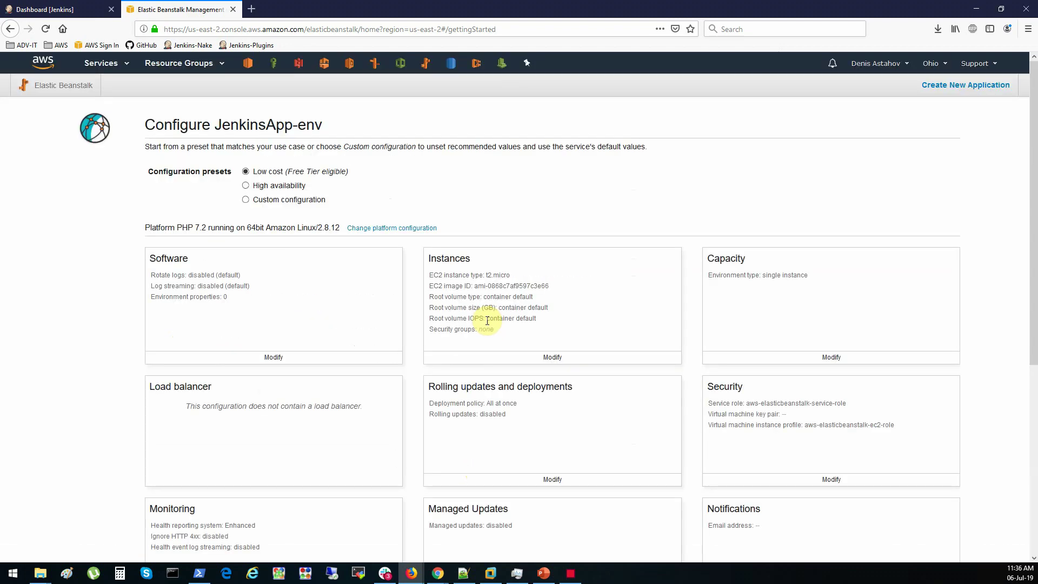
Switch to the High availability preset and raise minimum instances to 2
click(275, 187)
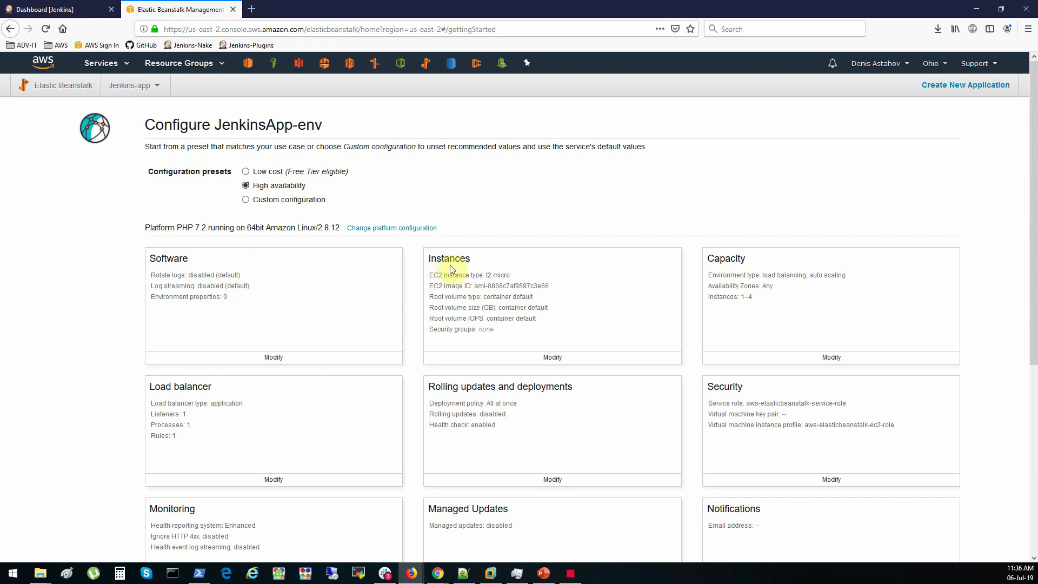
click(837, 359)
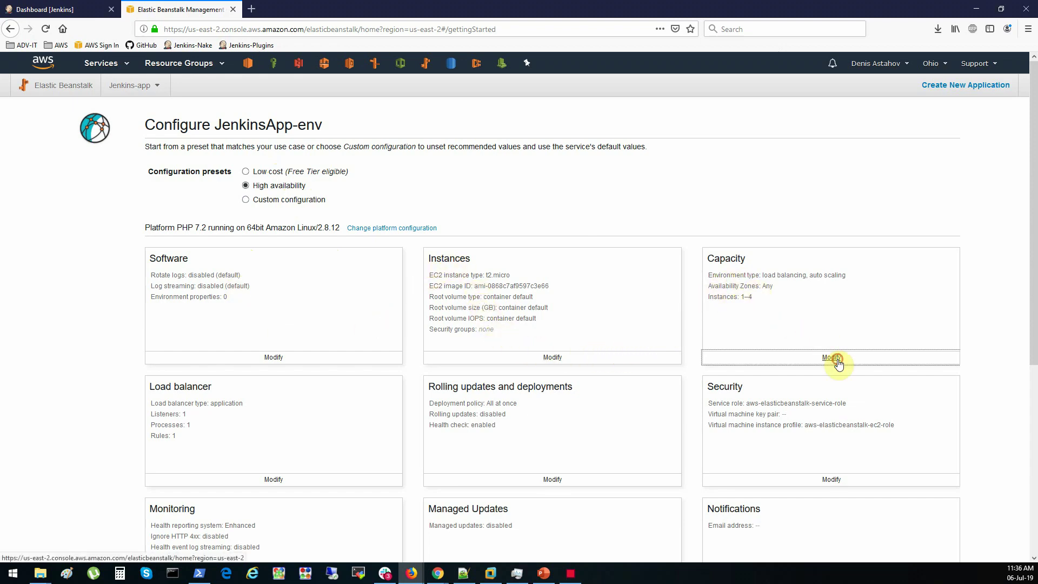
click(281, 225)
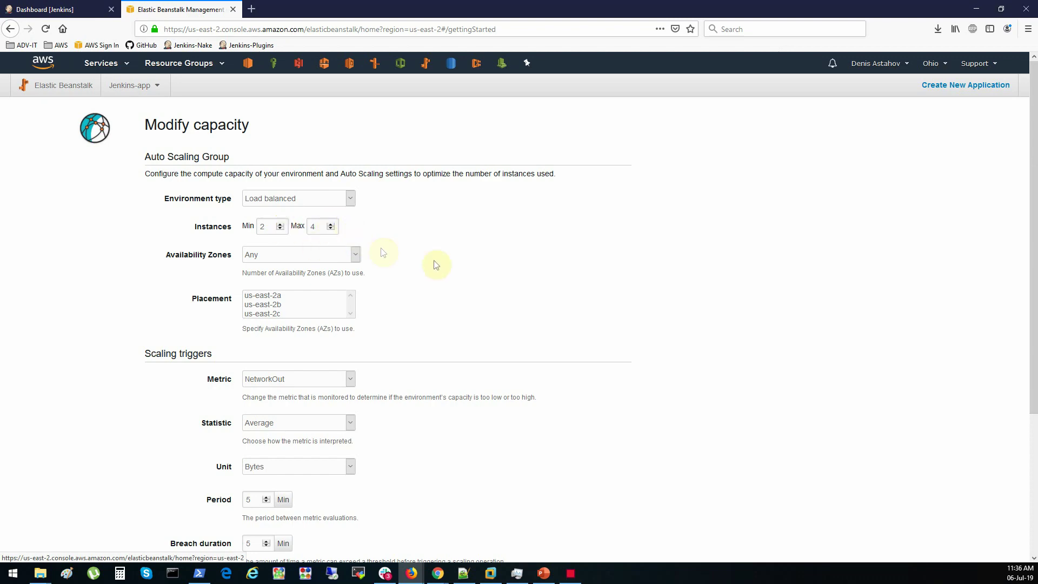
scroll(478, 271, down, 5)
Scale on the CPUUtilization metric measured in Percent
click(348, 186)
click(451, 169)
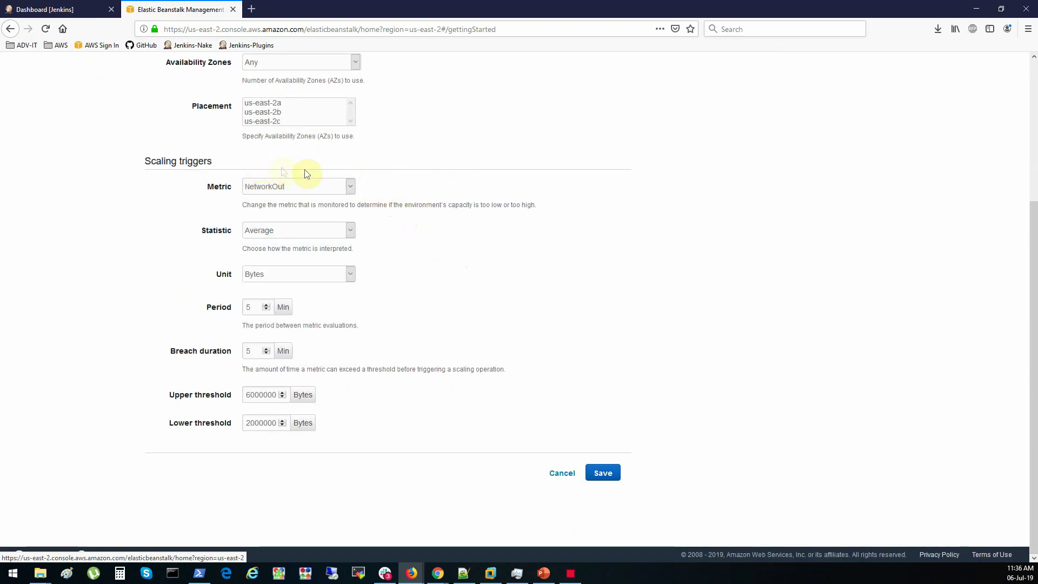
click(351, 186)
click(323, 203)
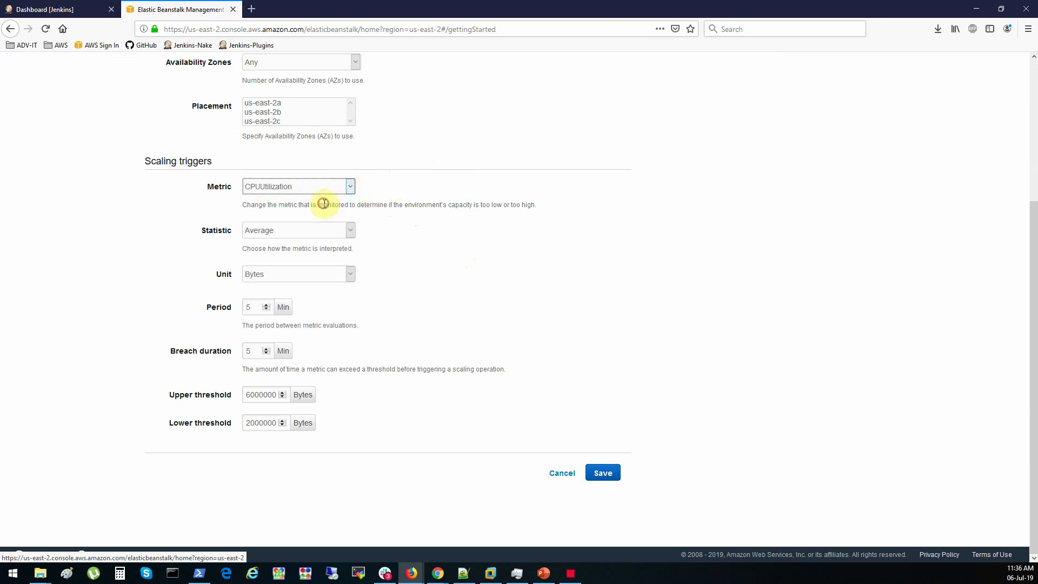
click(293, 276)
click(285, 305)
Set the upper threshold to 80 and lower to 20, then save capacity
double_click(250, 306)
double_click(262, 396)
text(80)
double_click(267, 420)
text(20)
click(447, 430)
scroll(472, 386, up, 5)
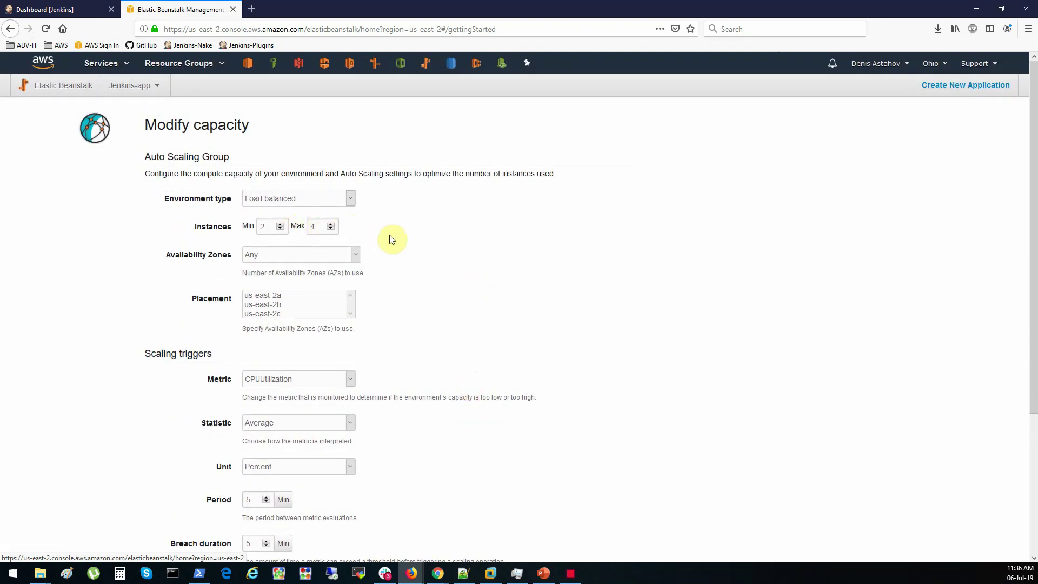
scroll(392, 239, down, 4)
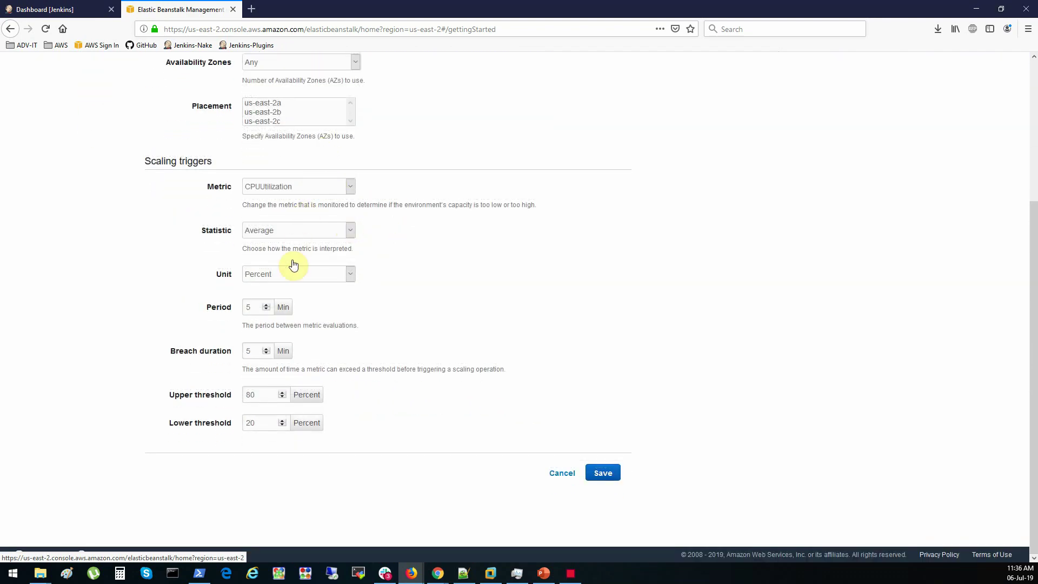
click(604, 474)
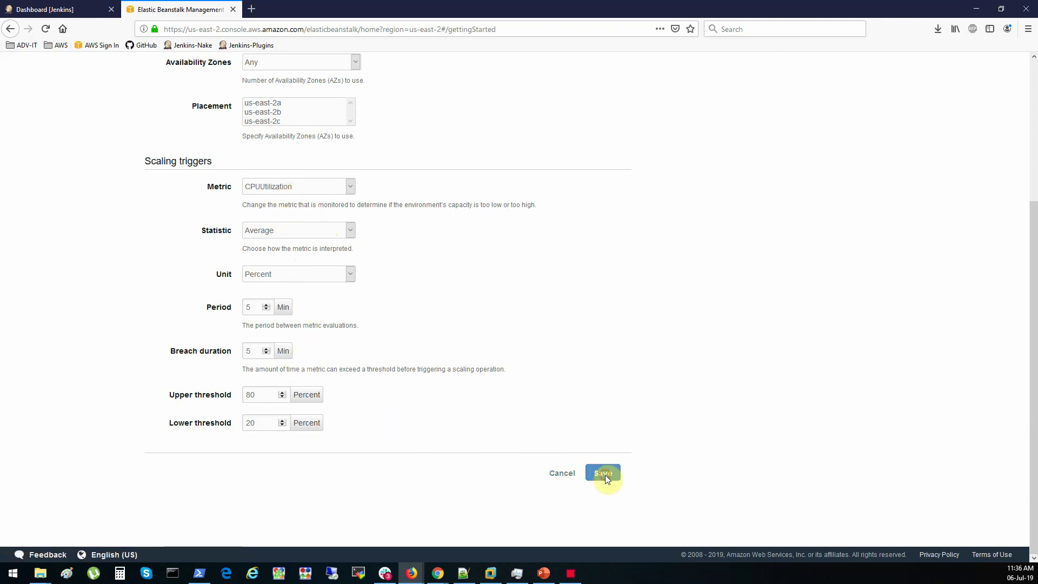
drag(441, 388, 541, 398)
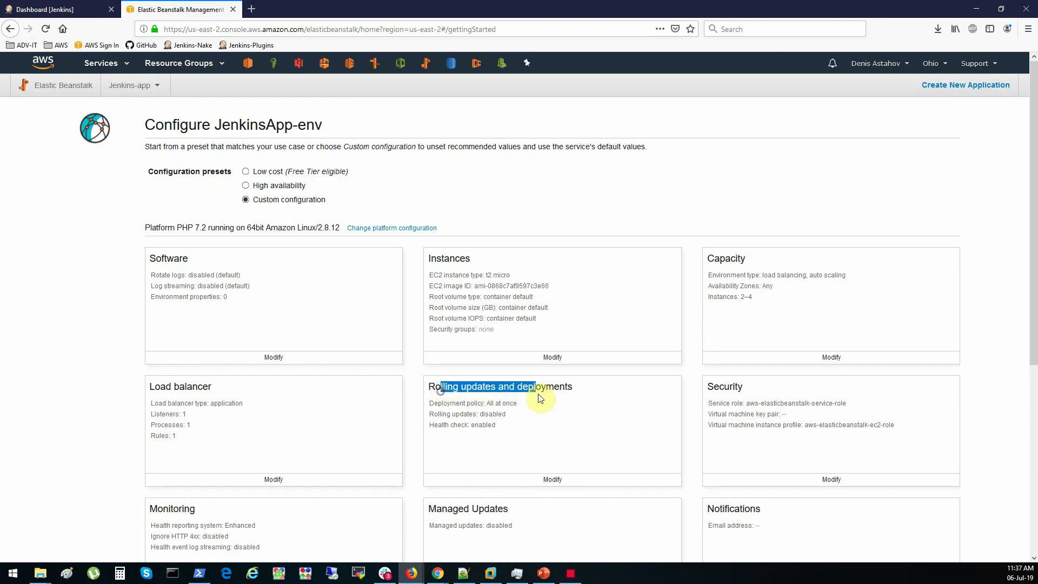
click(541, 411)
Set the deployment policy to Rolling, with configuration updates rolling based on health
click(552, 480)
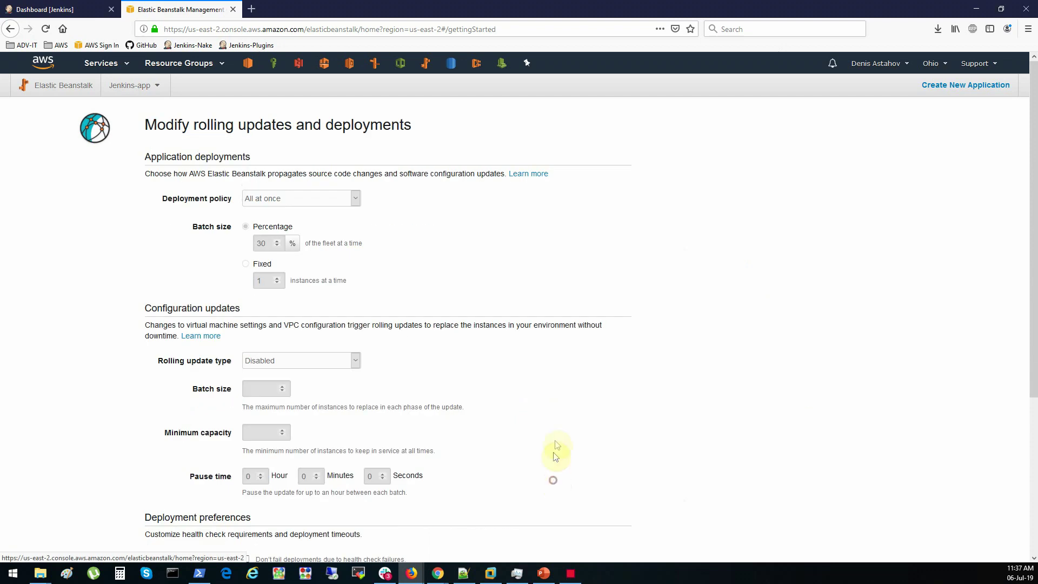
click(356, 201)
click(318, 236)
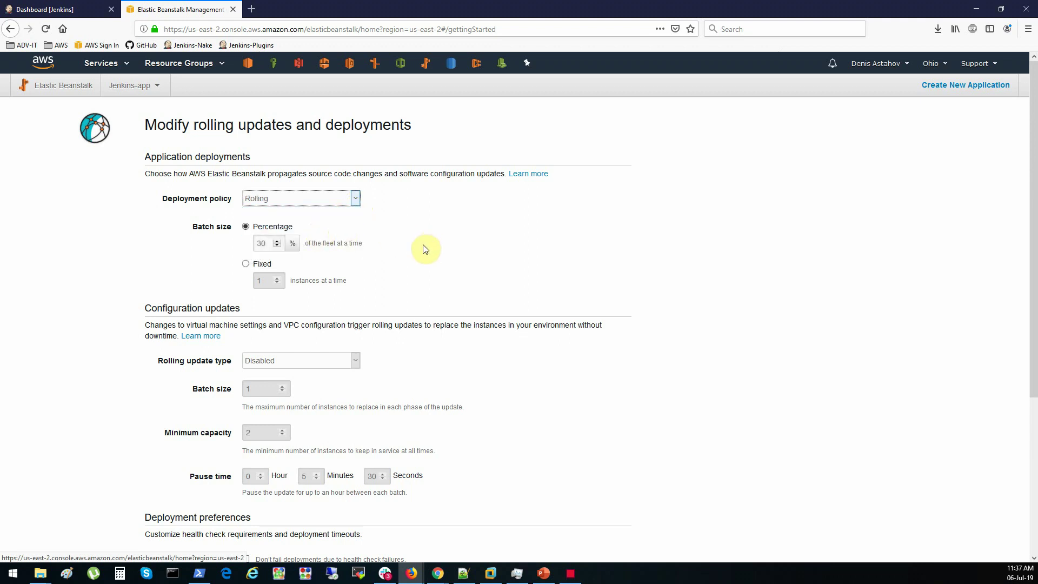
click(356, 361)
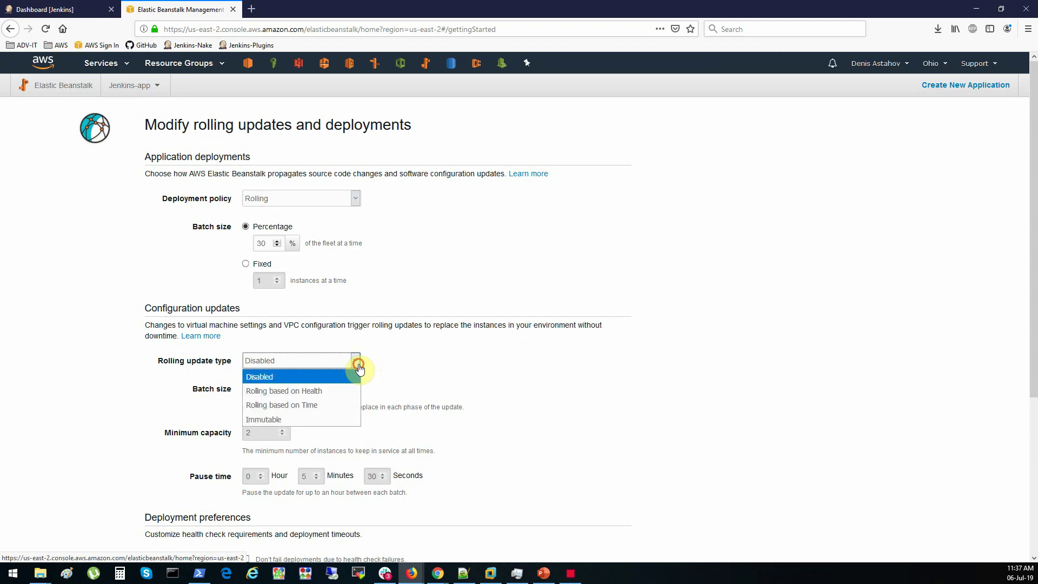
click(332, 394)
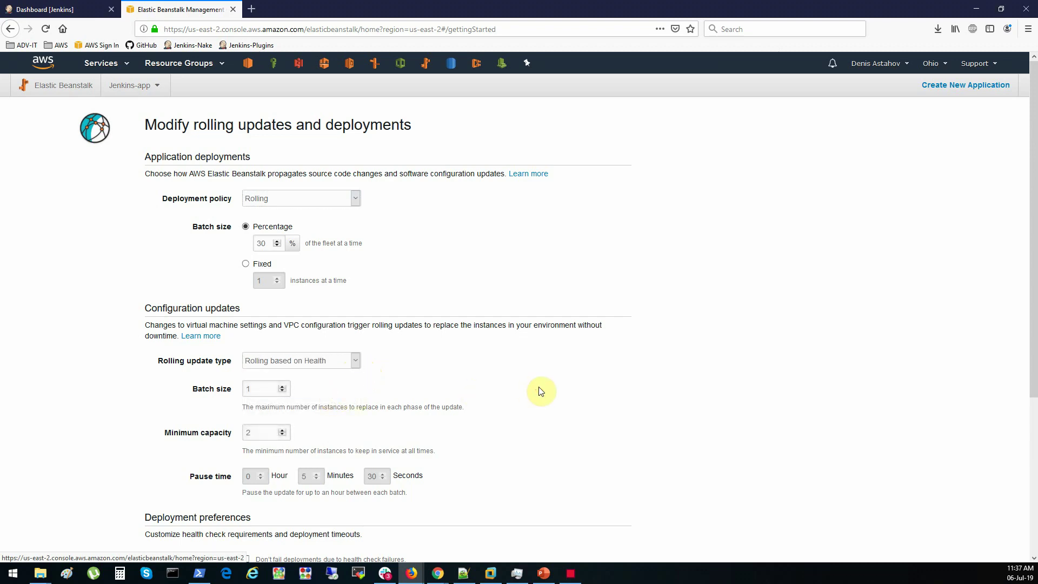
scroll(539, 388, down, 1)
scroll(539, 387, down, 5)
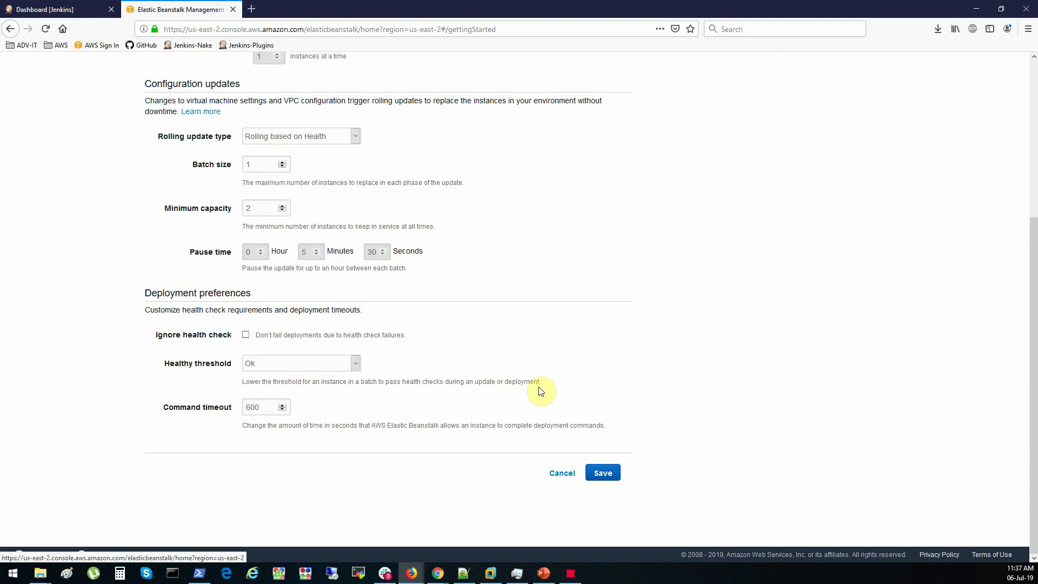
scroll(541, 390, up, 5)
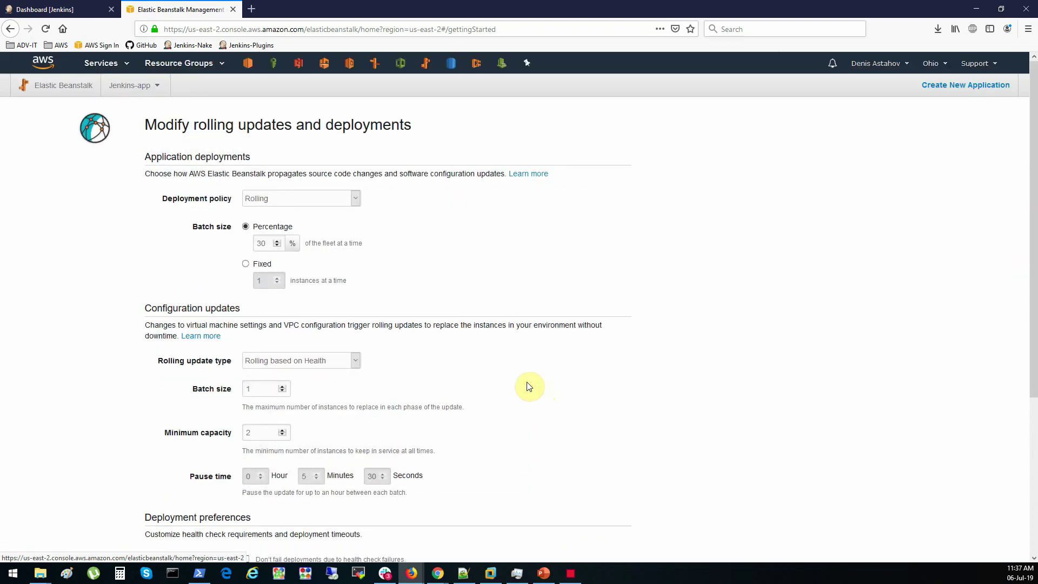
Use a fixed batch size of 1 instance and save the rolling update settings
click(356, 200)
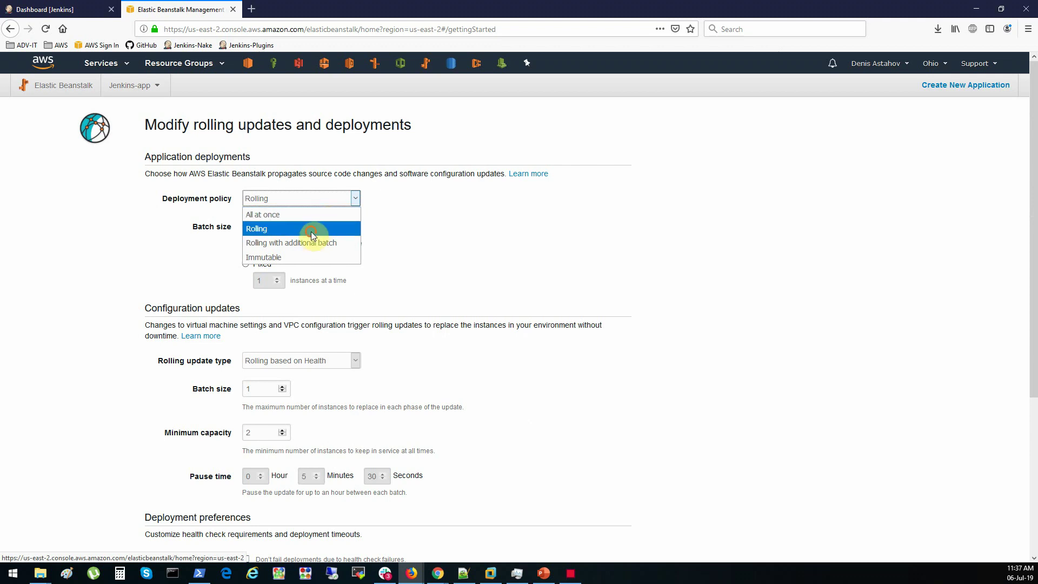
click(310, 232)
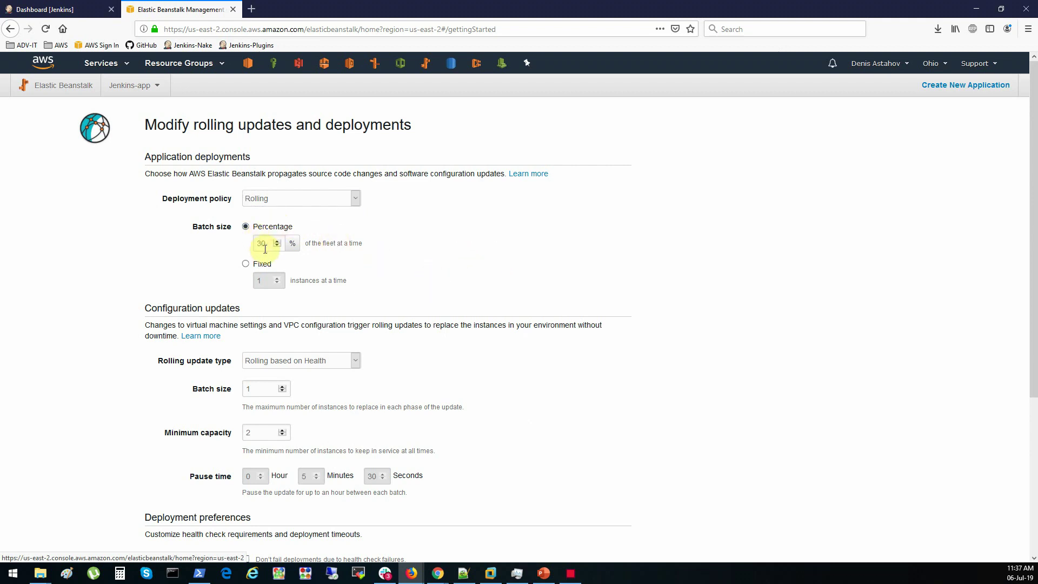
drag(267, 247, 248, 243)
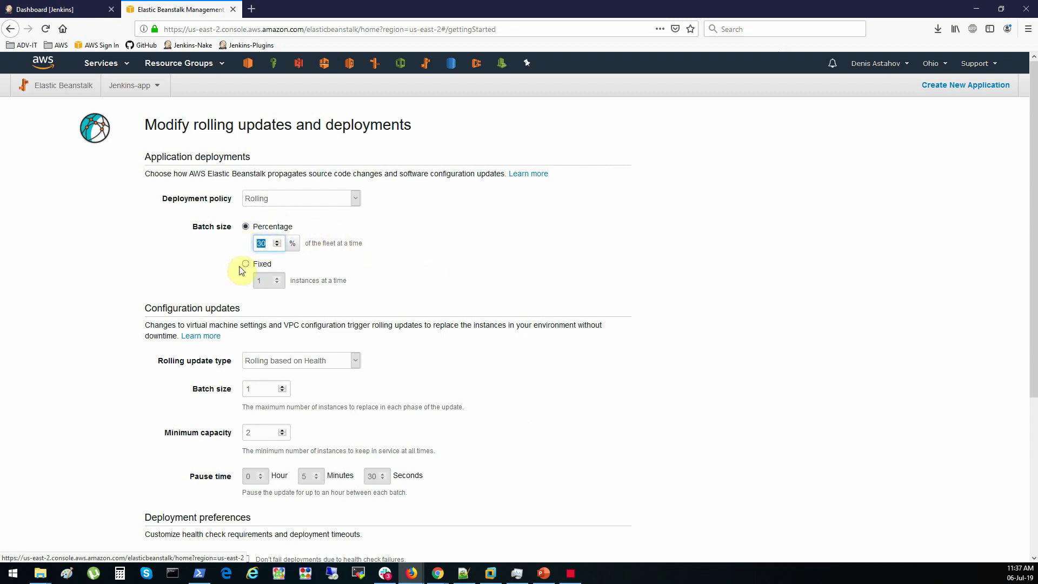
click(245, 268)
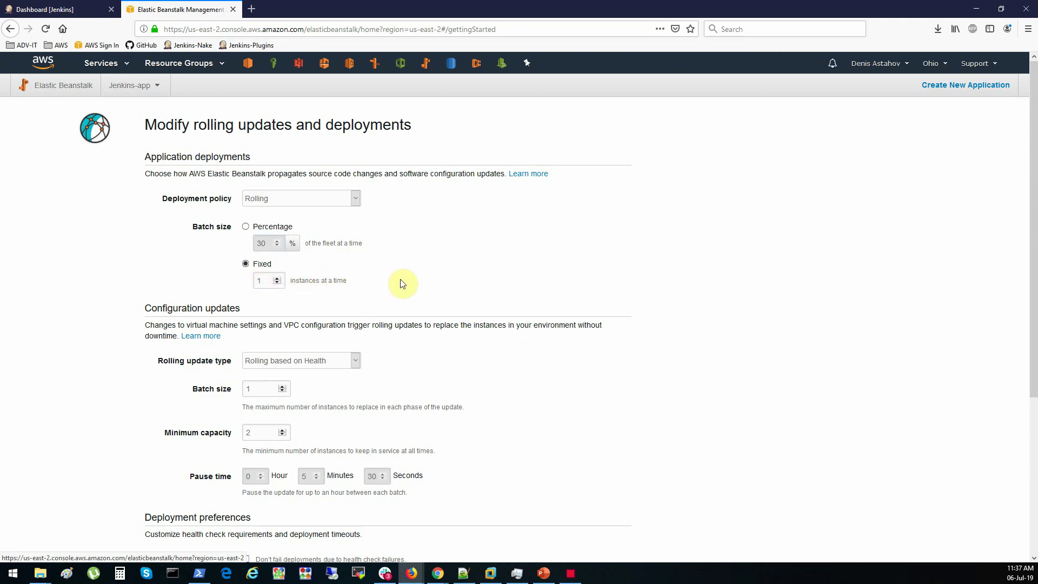
scroll(401, 283, down, 2)
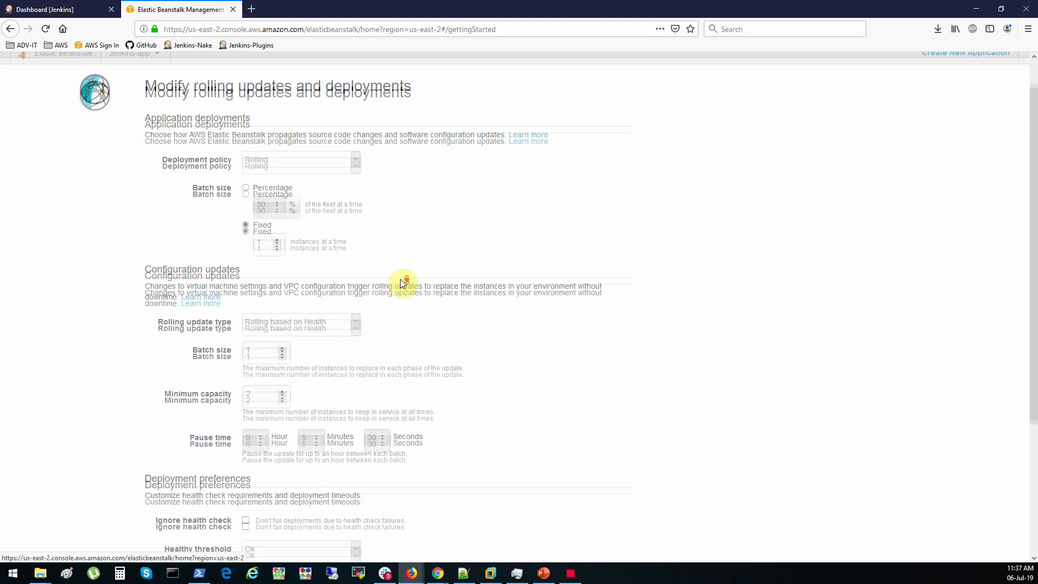
scroll(459, 408, down, 3)
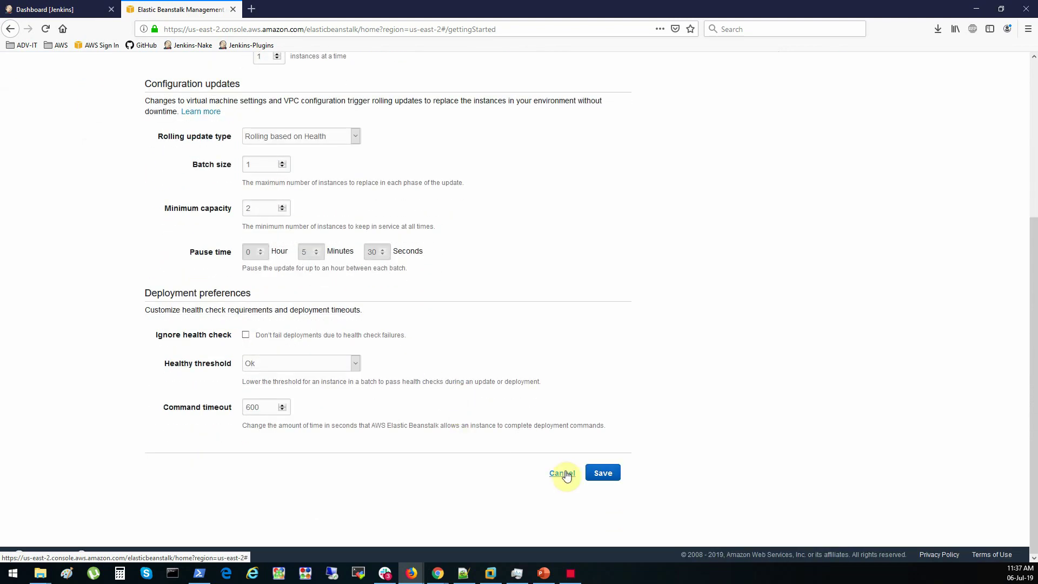
click(602, 474)
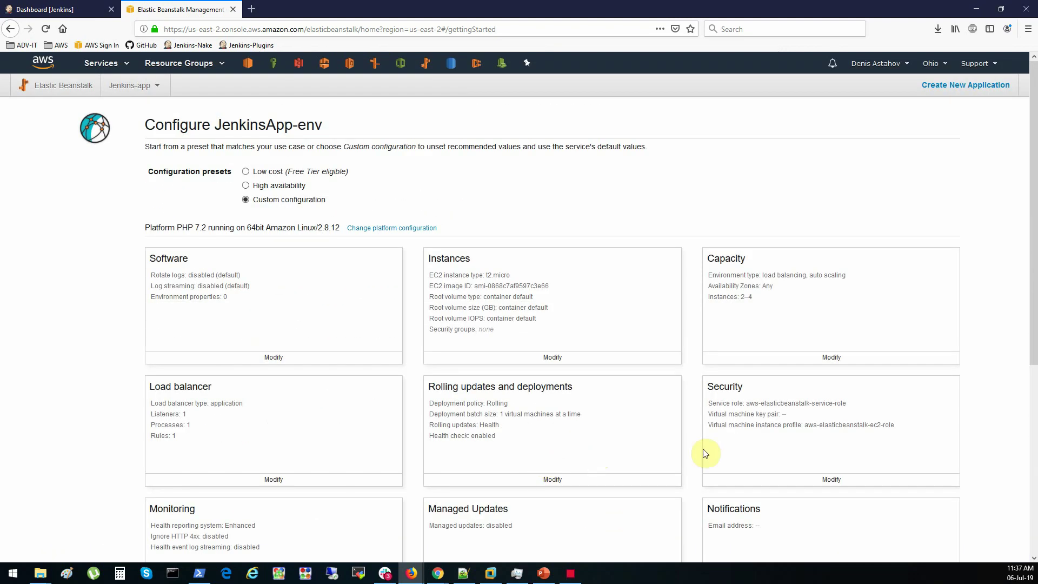
Review the configuration cards, checking Capacity's 2–4 instances and the rolling update settings
scroll(703, 453, down, 2)
scroll(703, 449, down, 3)
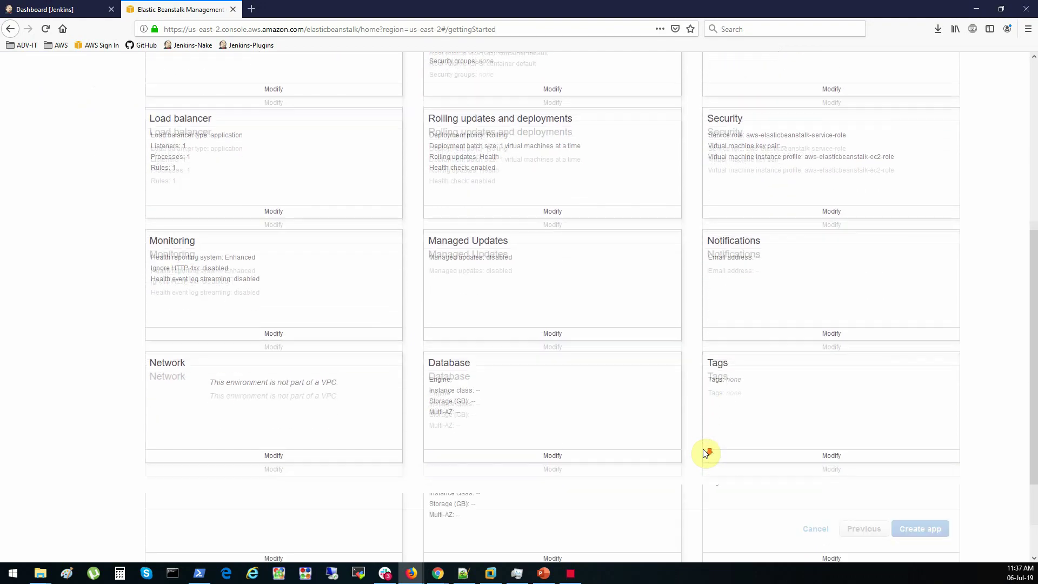
scroll(705, 453, up, 5)
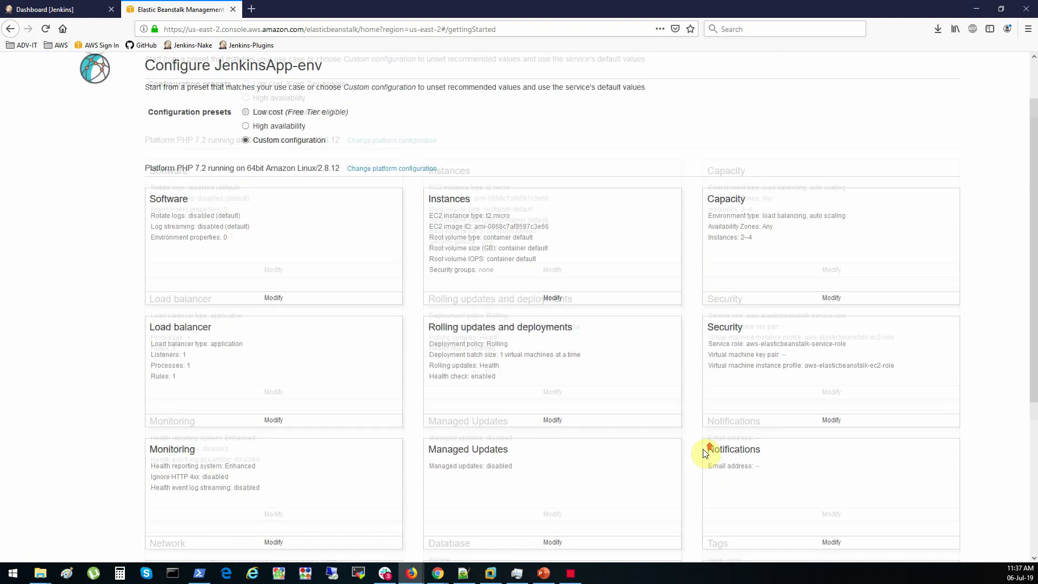
scroll(706, 453, down, 1)
scroll(706, 454, up, 1)
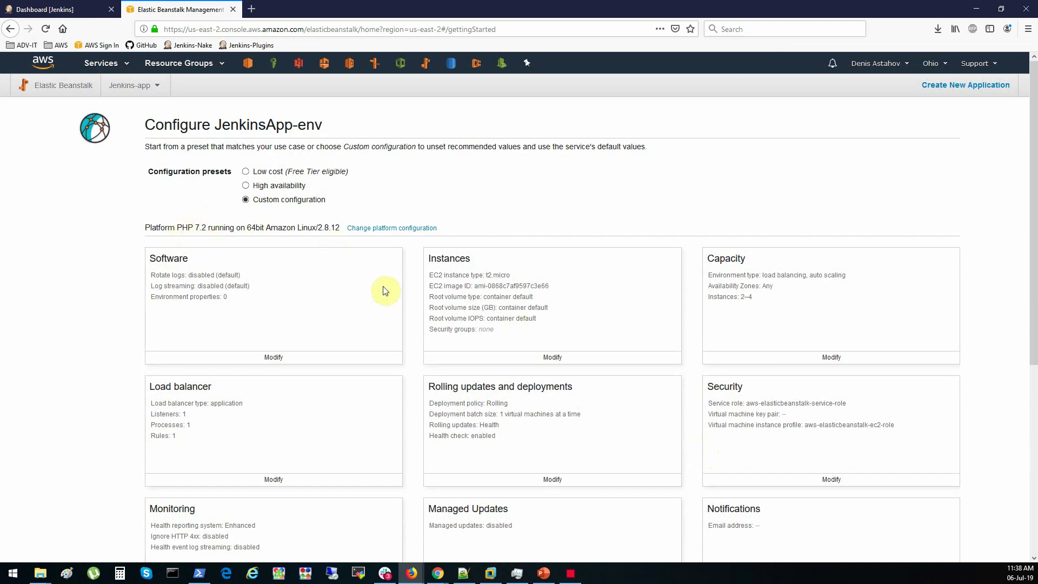
drag(709, 256, 746, 260)
drag(739, 297, 753, 297)
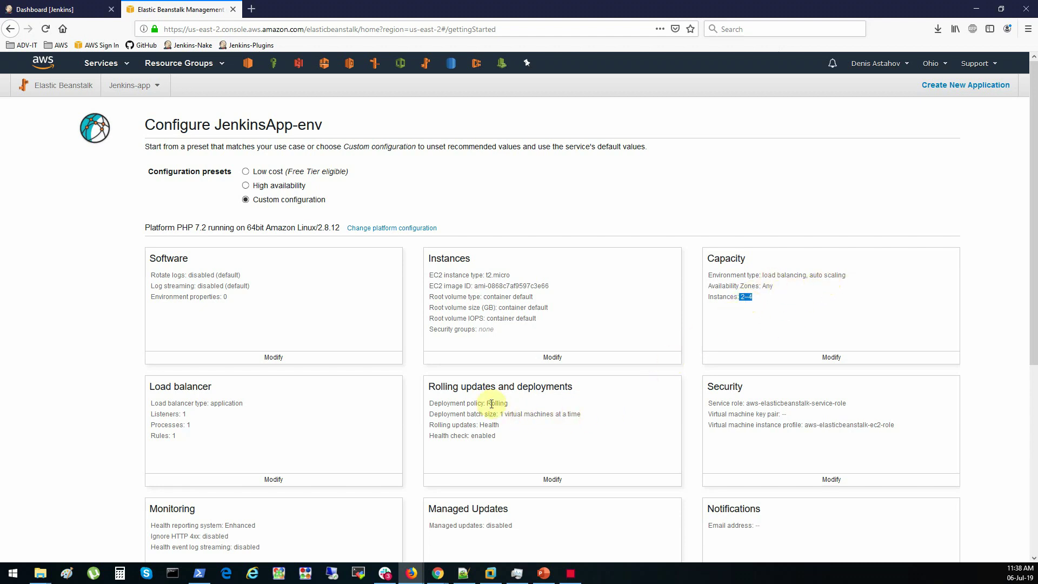
drag(430, 387, 565, 399)
click(571, 399)
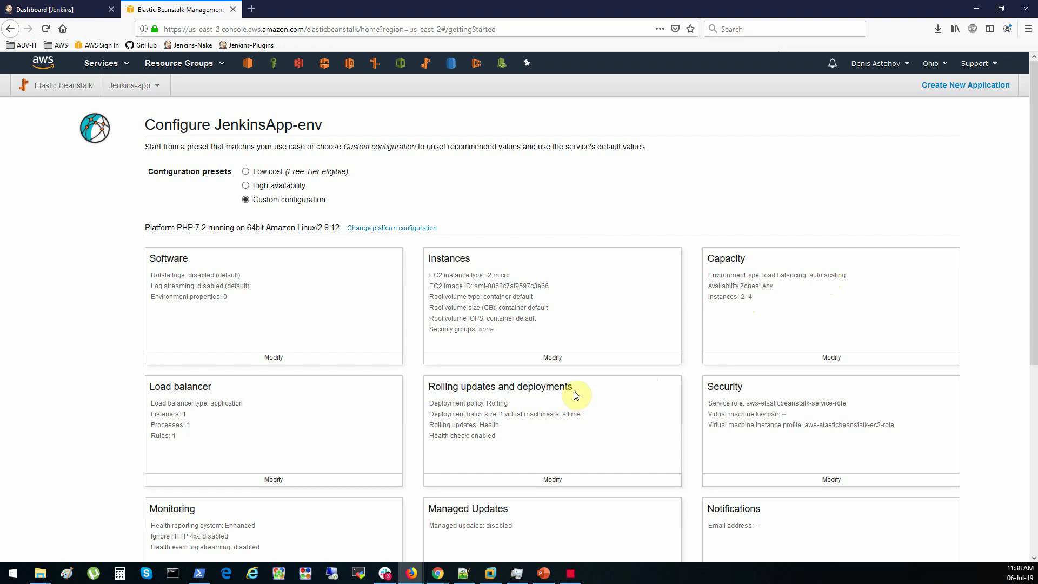
Launch the JenkinsApp-env environment with Create app
scroll(581, 399, down, 5)
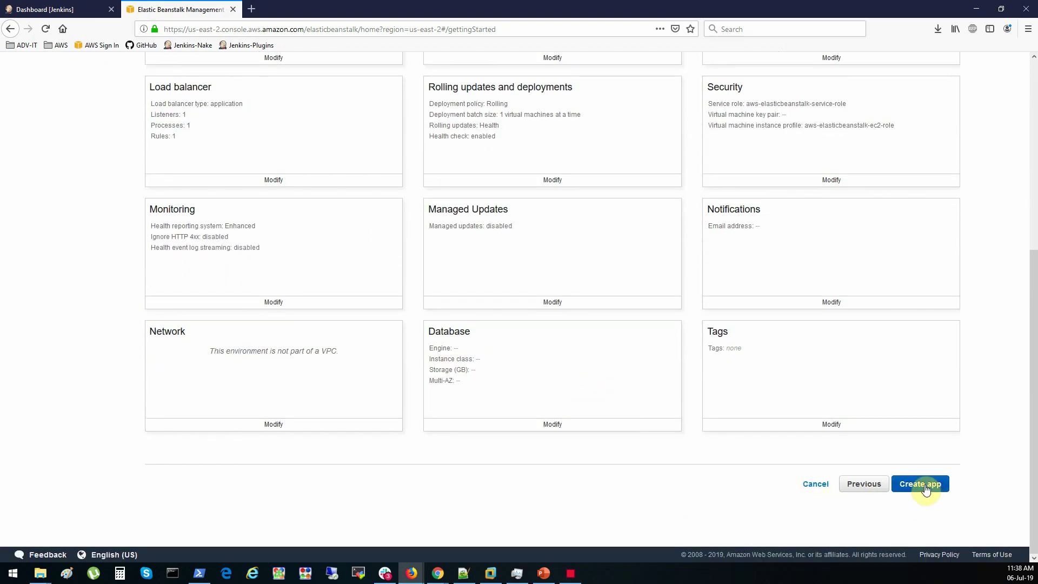
click(925, 484)
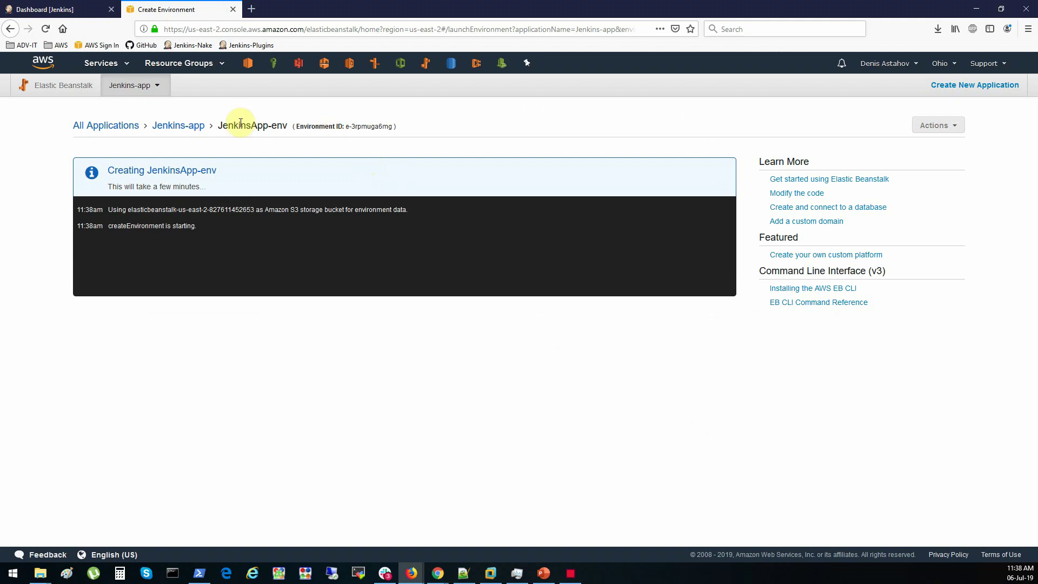
drag(216, 126, 288, 127)
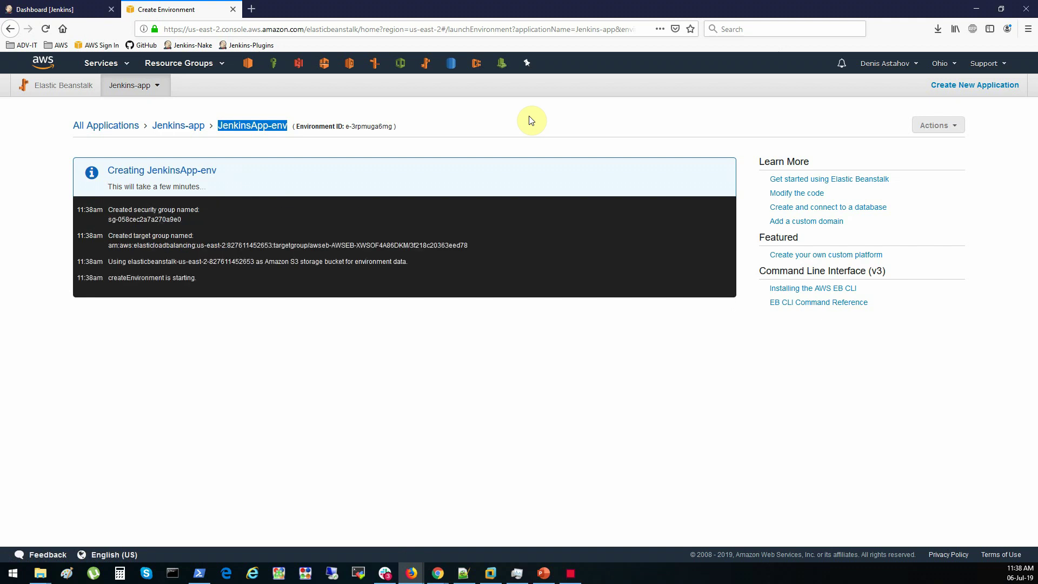
Wait until the JenkinsApp-env dashboard shows health Ok on PHP 7.2
click(548, 125)
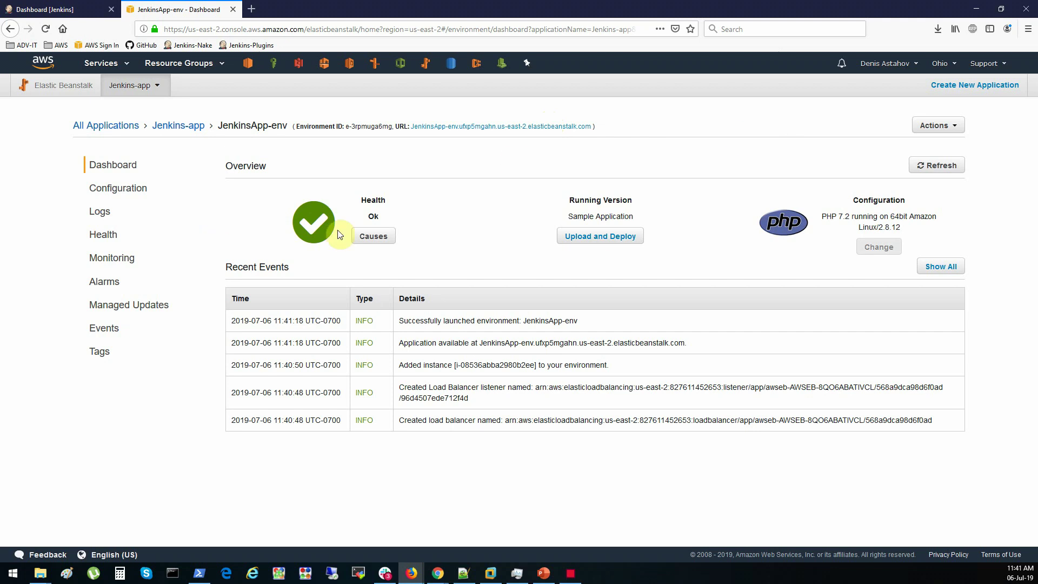
View the live sample site, then return to the environment's configuration overview
click(563, 129)
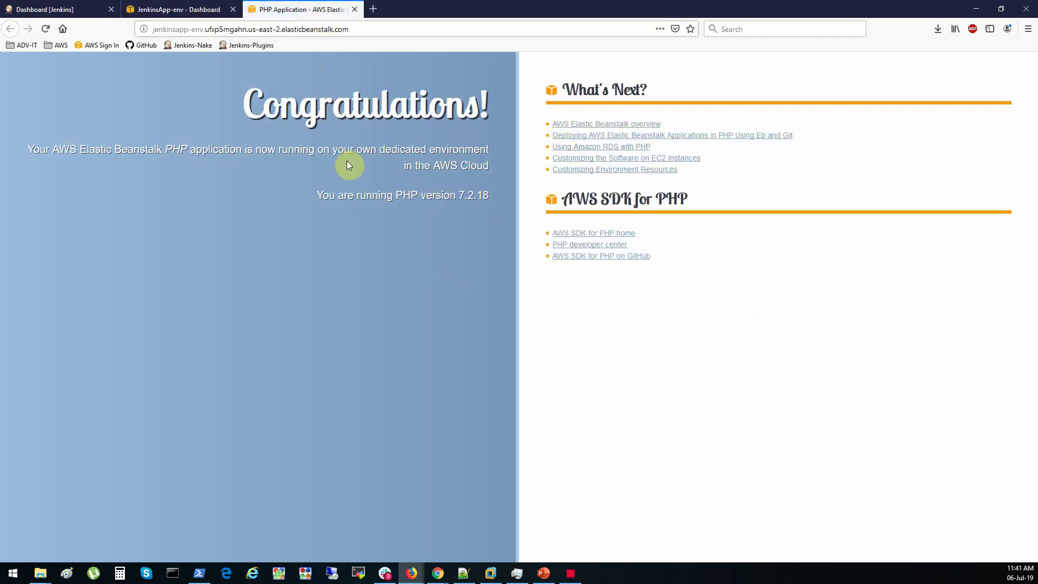
click(180, 11)
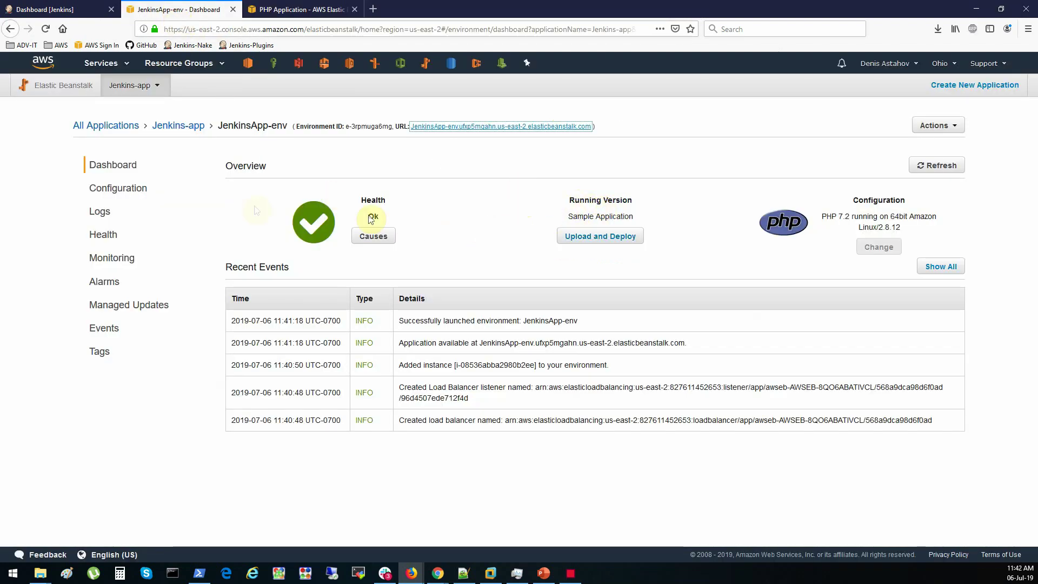
click(128, 190)
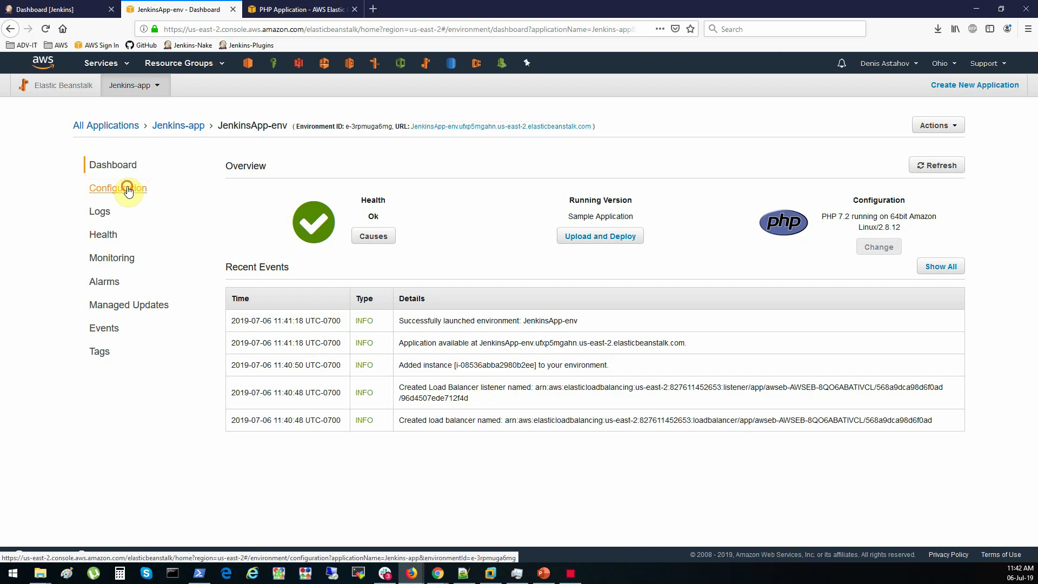
Check Jenkins-app's application versions and environments, then move to the IAM console
click(192, 129)
click(144, 189)
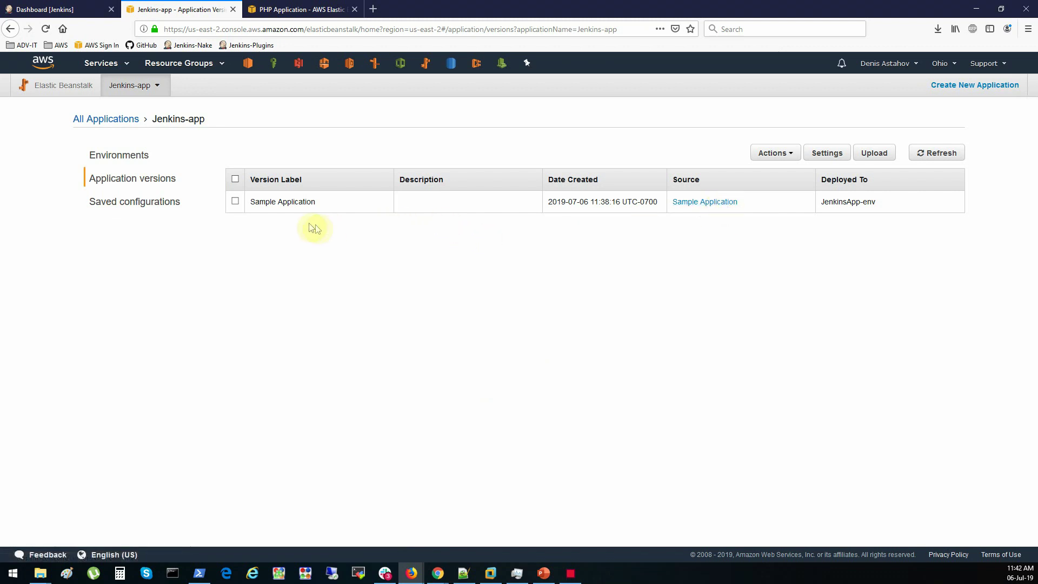
click(130, 157)
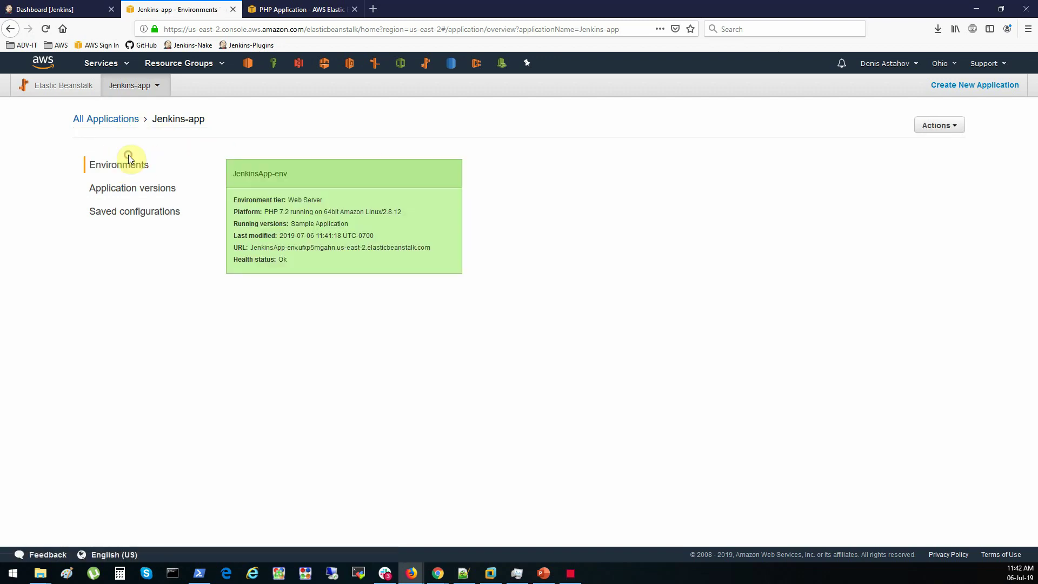
click(394, 192)
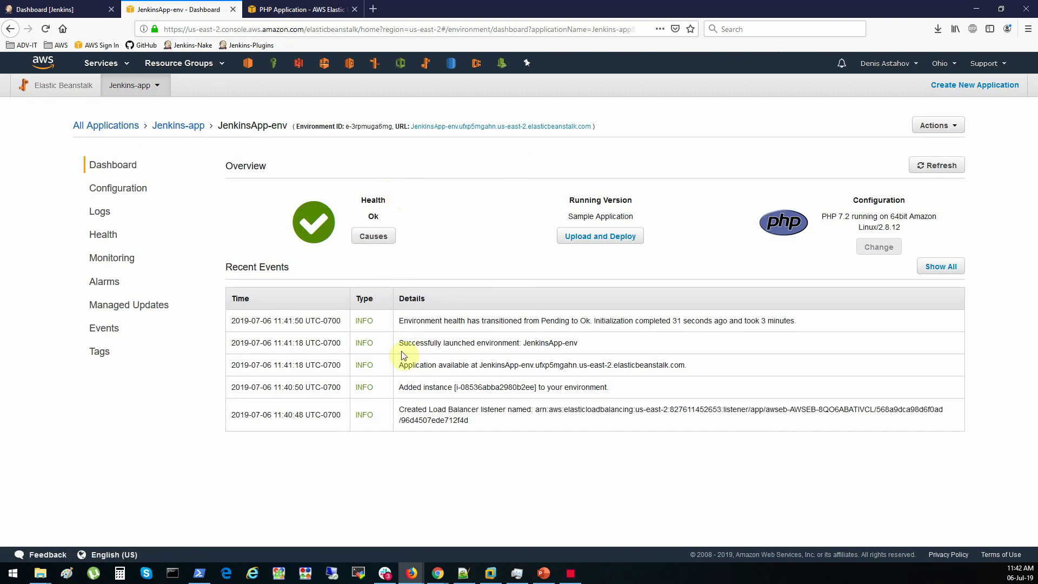
click(275, 68)
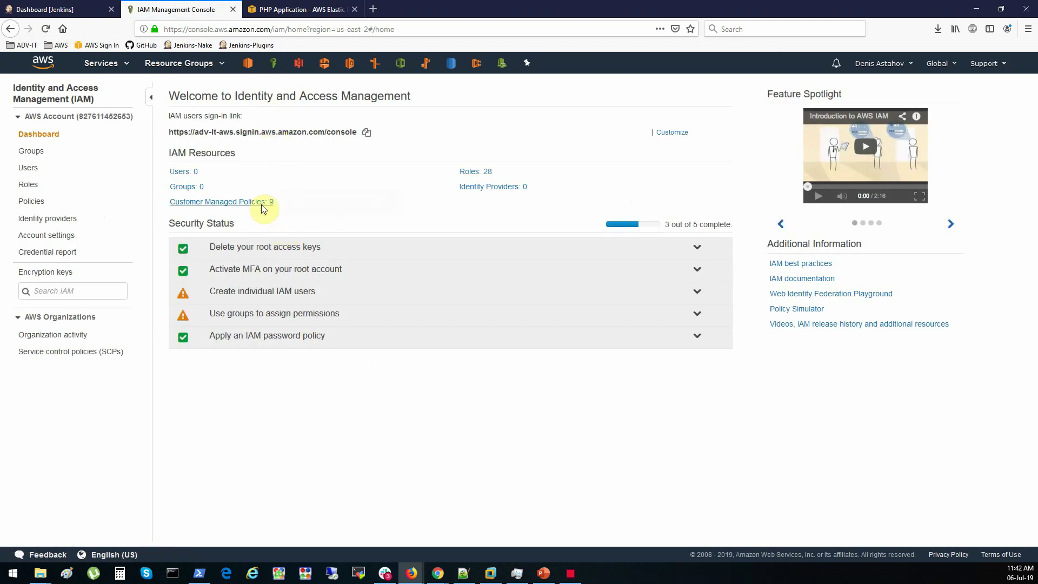
Add an IAM user named jenkins with programmatic access
click(189, 171)
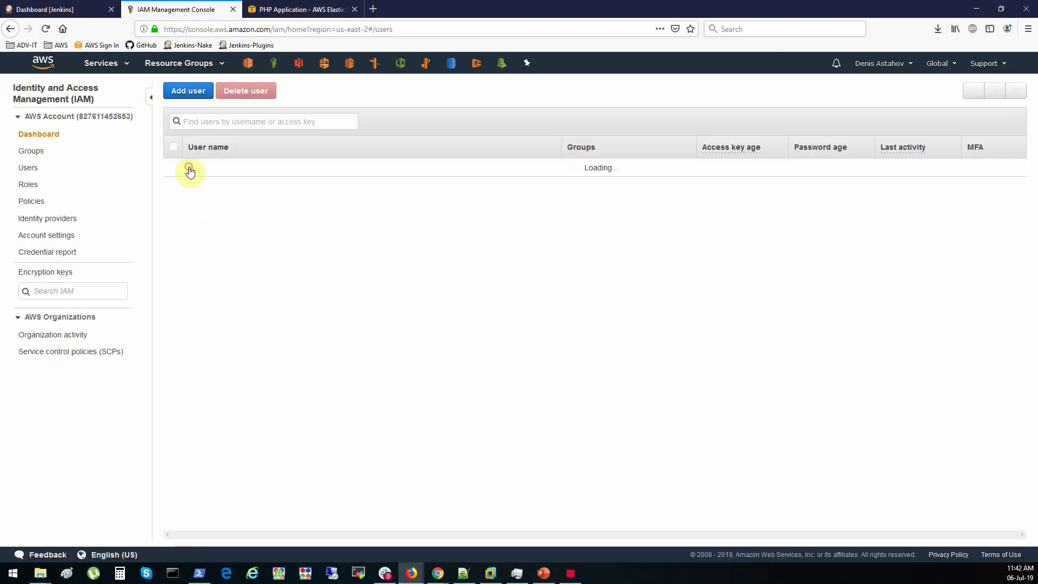
click(185, 90)
click(411, 183)
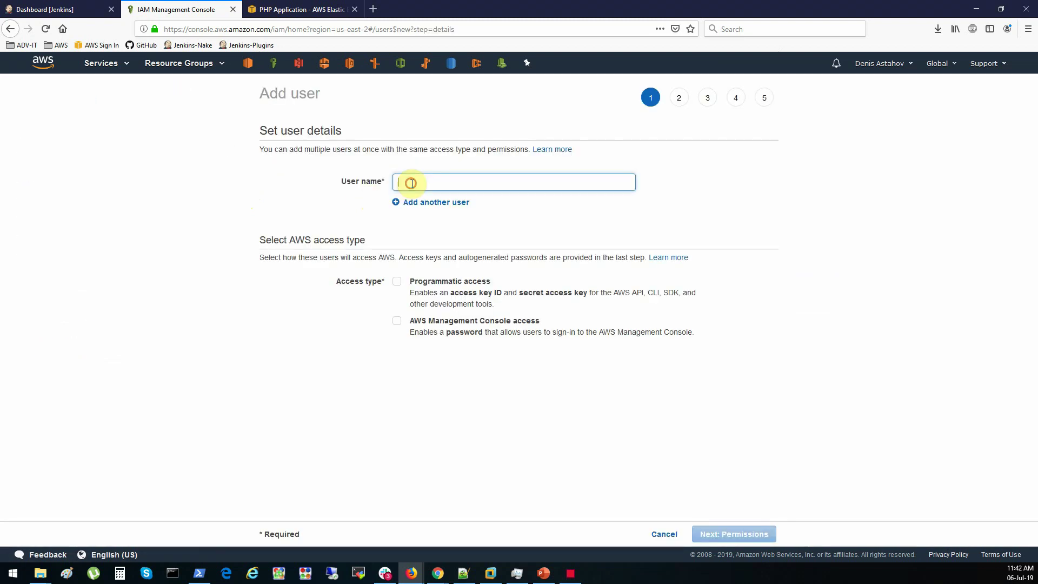
text(jenkins)
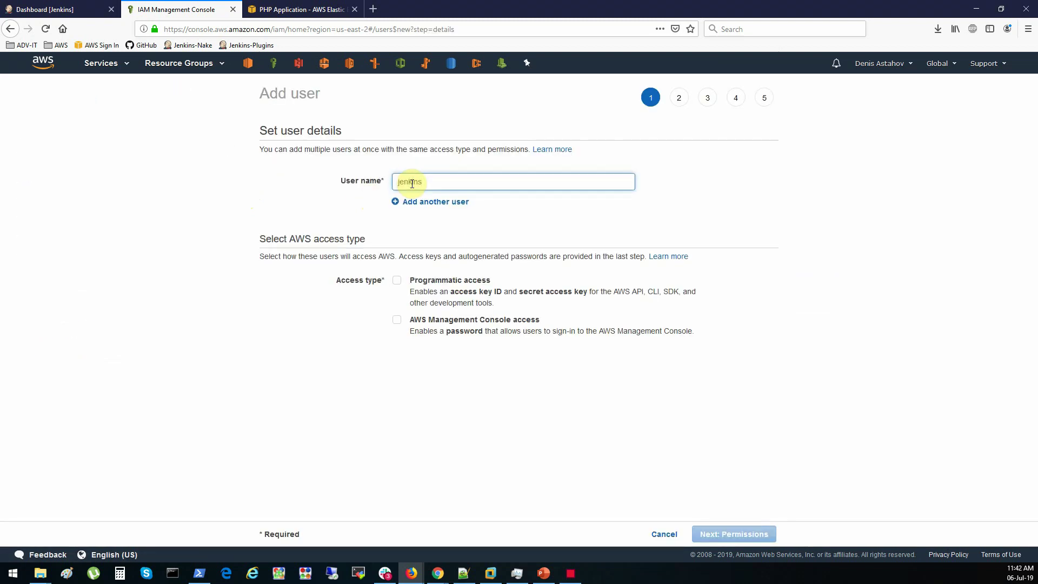
click(397, 280)
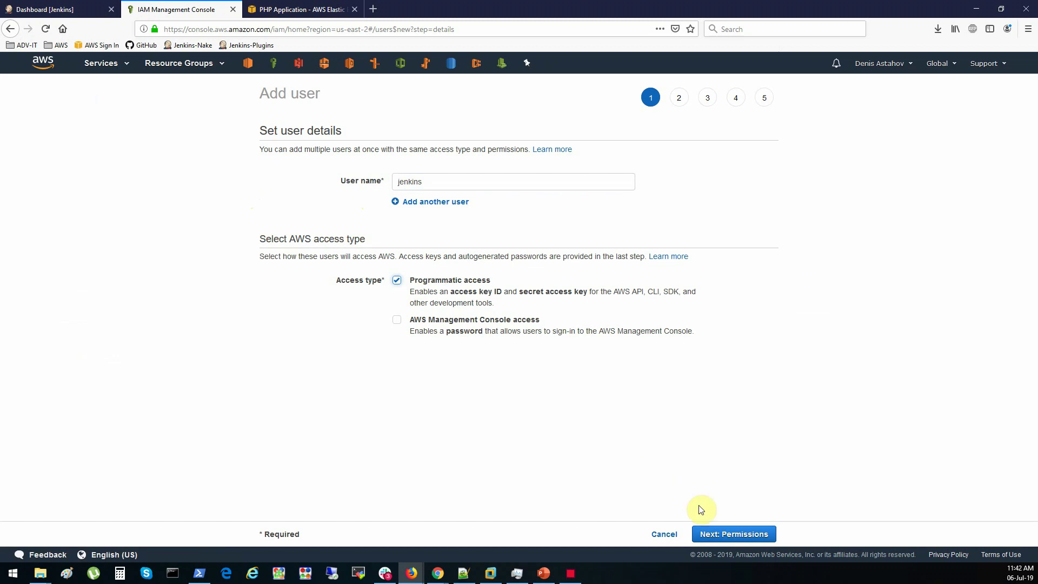
click(735, 534)
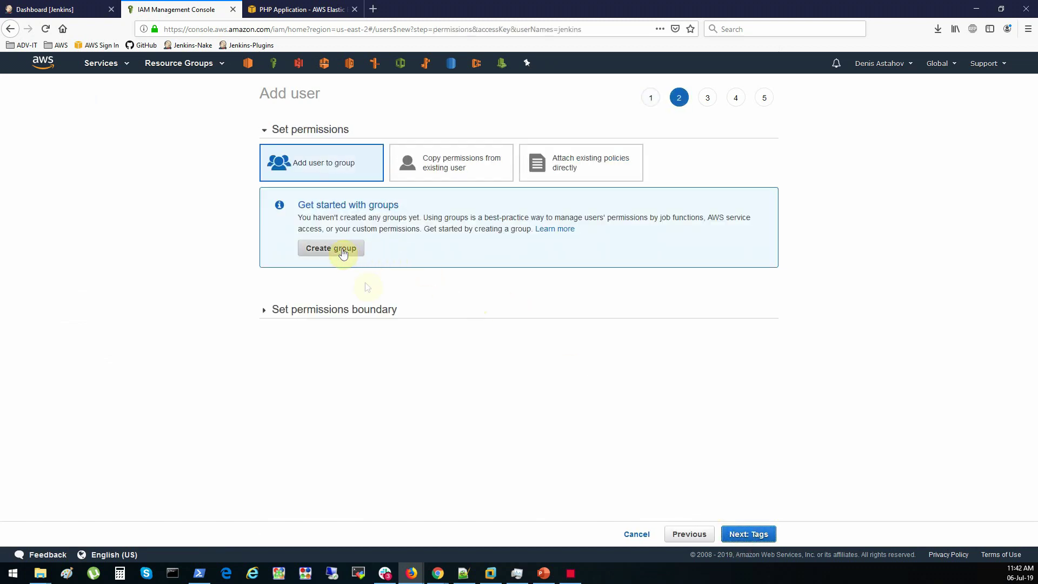
Attach the AWSElasticBeanstalkFullAccess policy directly, filtering by 'bean', and proceed past tags
click(566, 170)
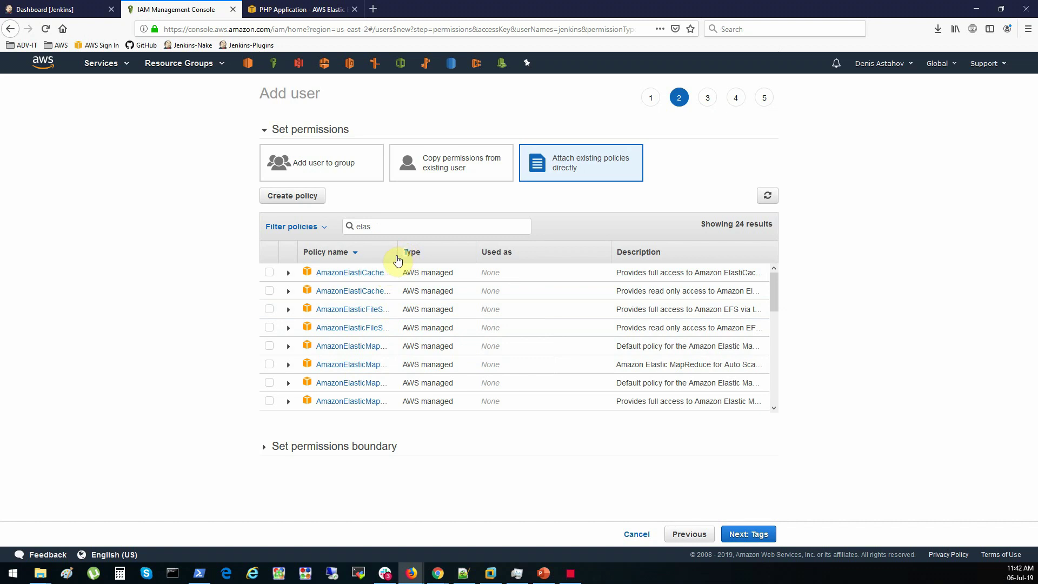
click(399, 225)
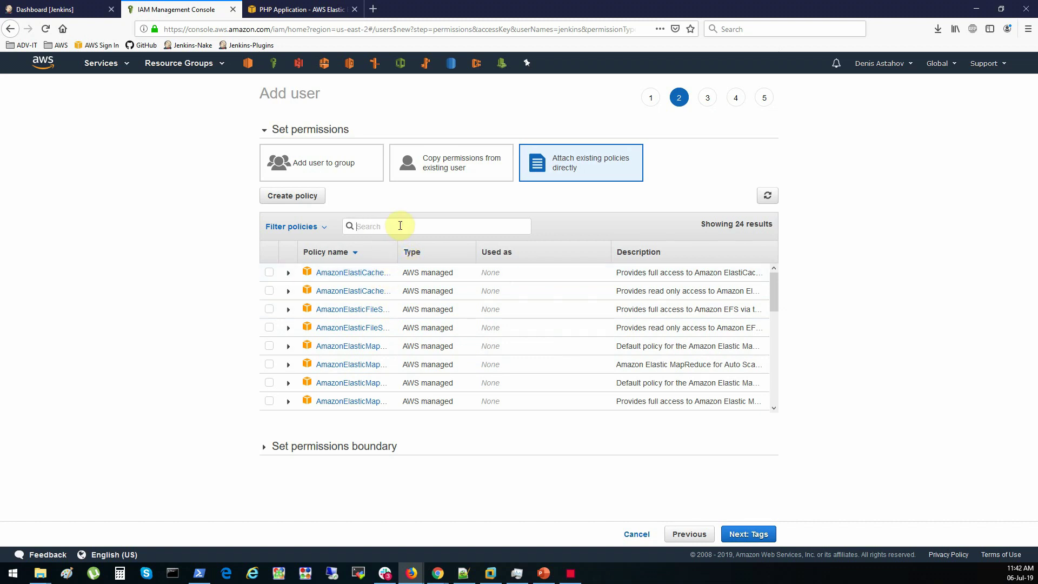
text(bean)
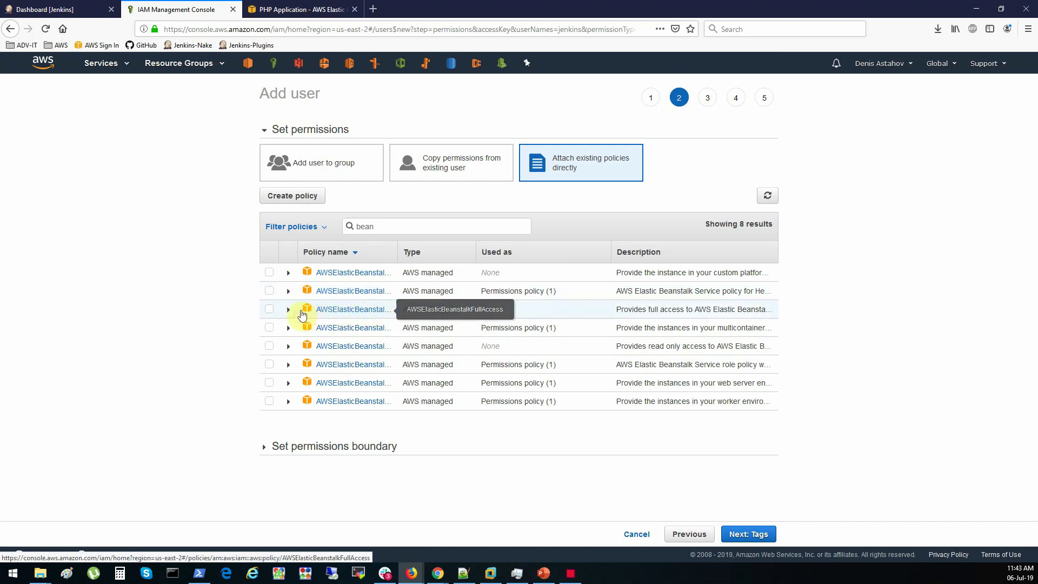
click(270, 309)
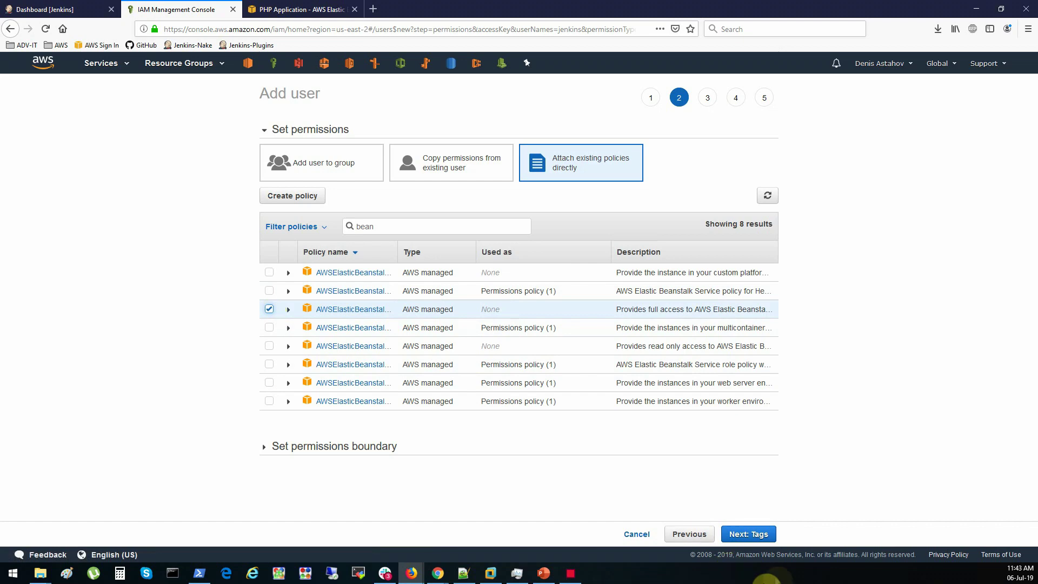
click(757, 536)
click(759, 536)
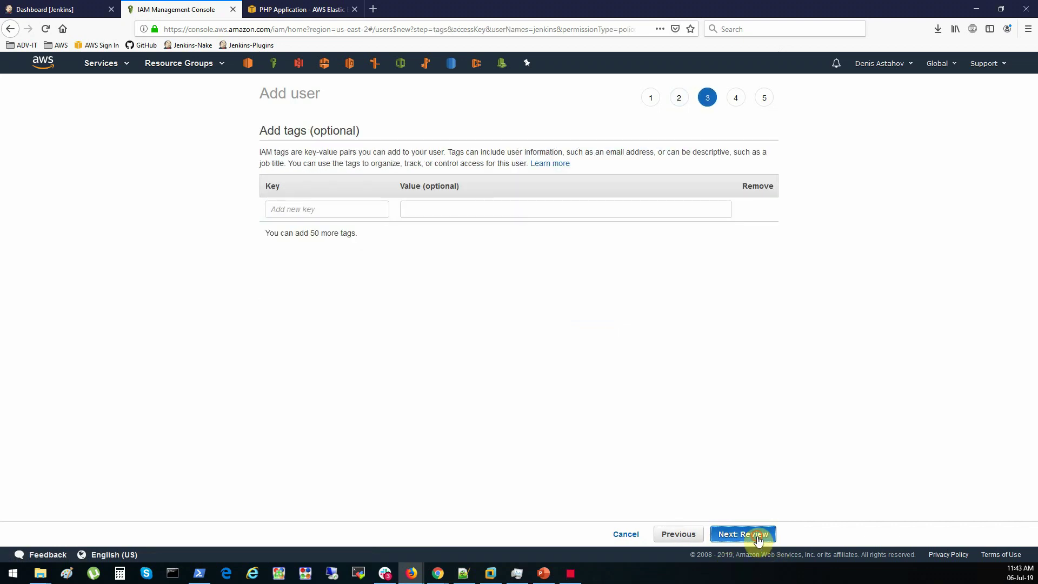
Create the jenkins user, save its access key ID and secret key, and return to Elastic Beanstalk
click(759, 537)
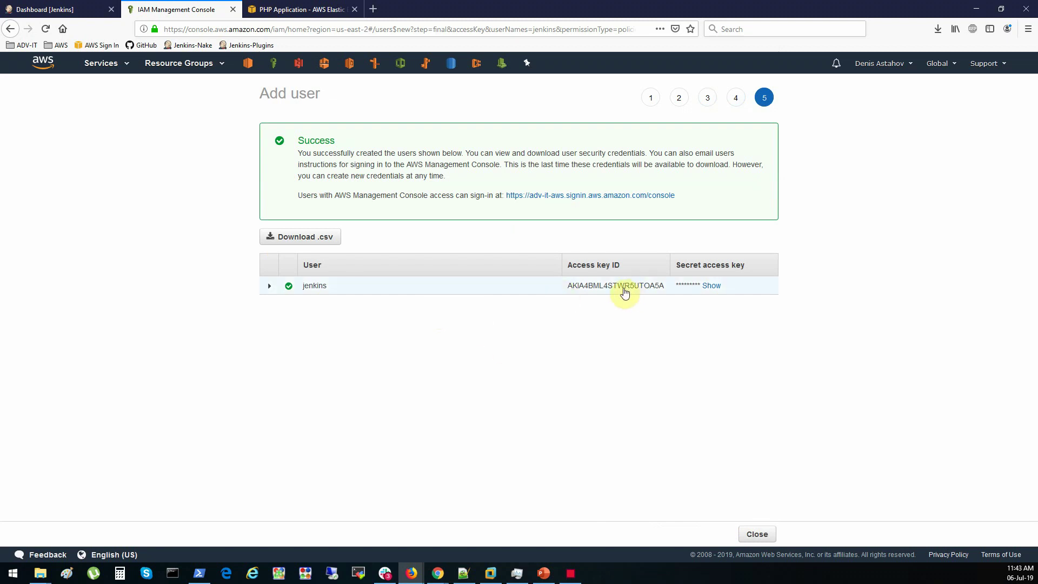
drag(568, 287, 665, 290)
click(464, 573)
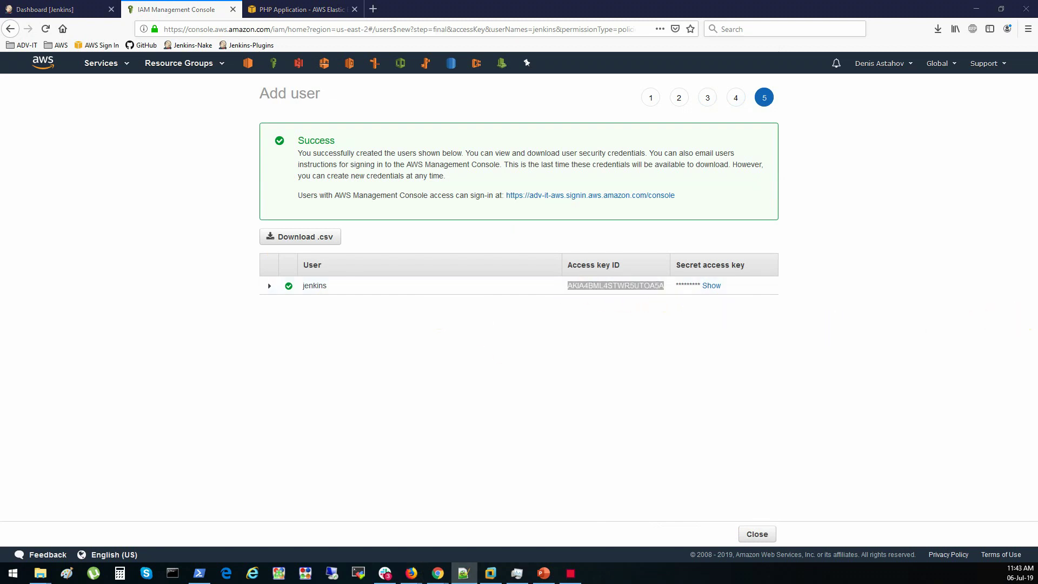
click(712, 287)
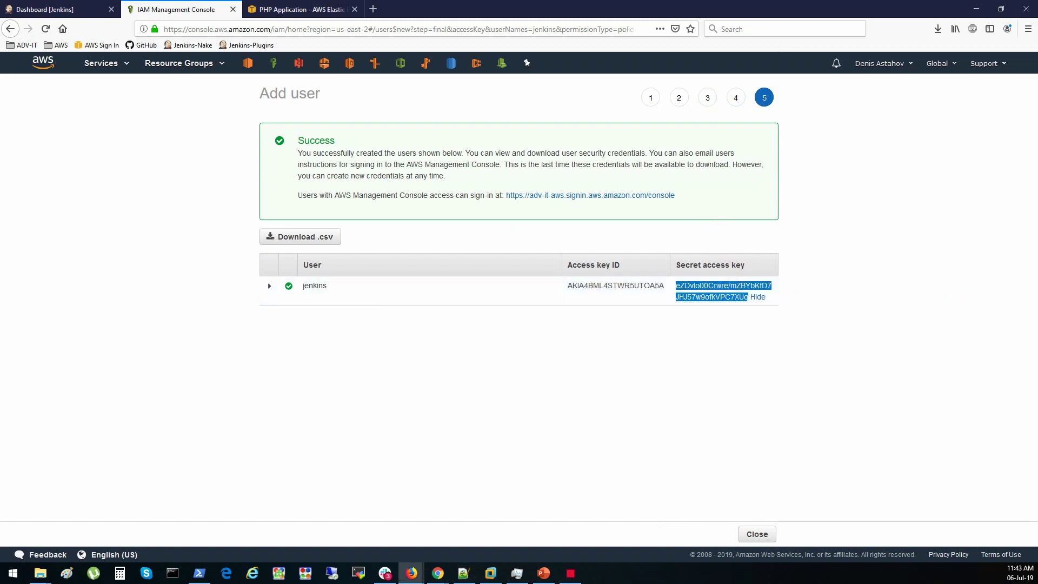
key(alt+Tab)
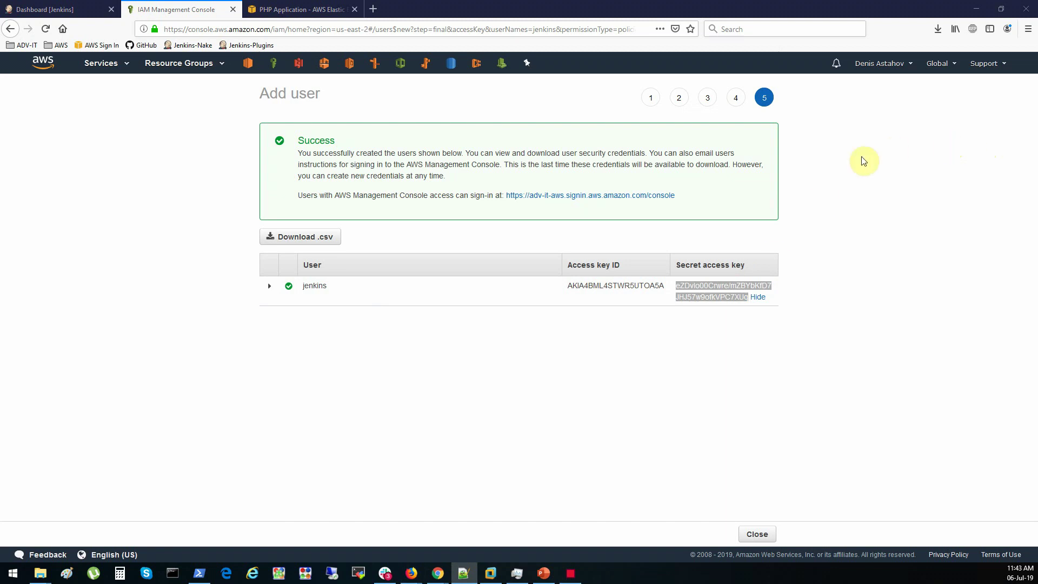
click(757, 538)
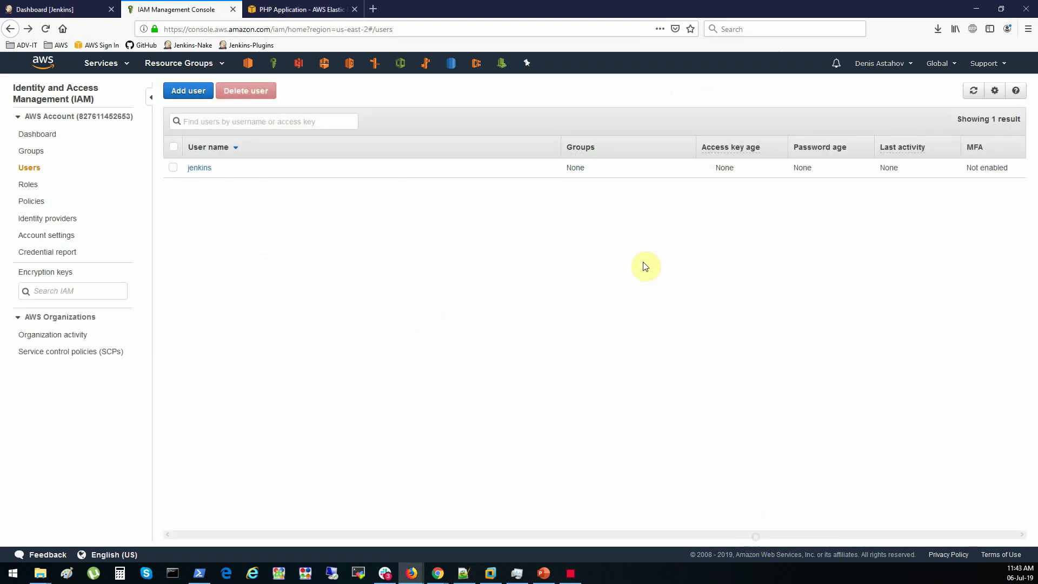
mouse_move(426, 65)
mouse_down()
mouse_move(376, 68)
mouse_move(427, 66)
mouse_up()
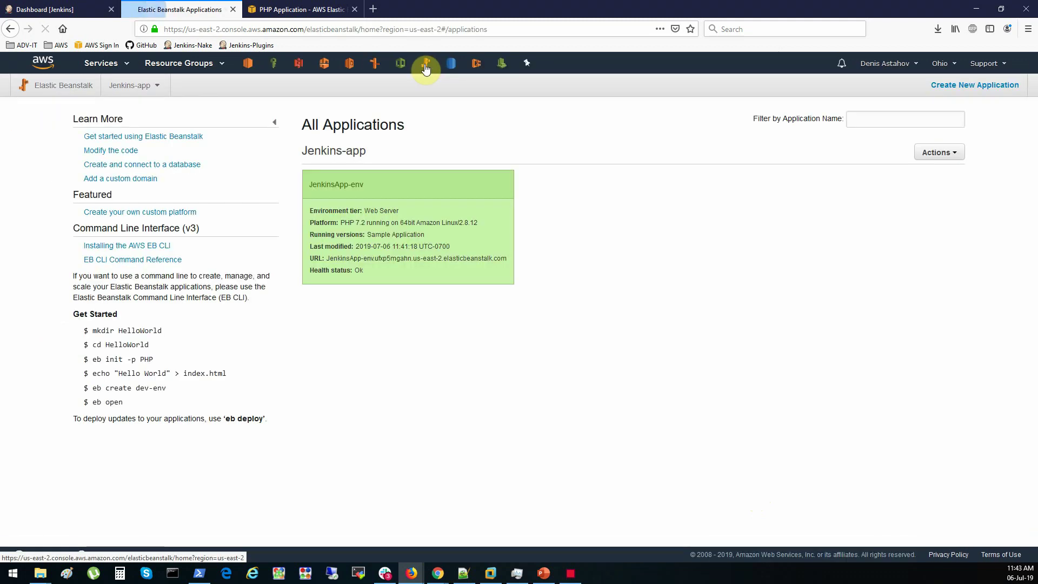
Confirm JenkinsApp-env runs the Sample Application, then view the live site's Congratulations heading
click(401, 234)
drag(561, 219, 677, 223)
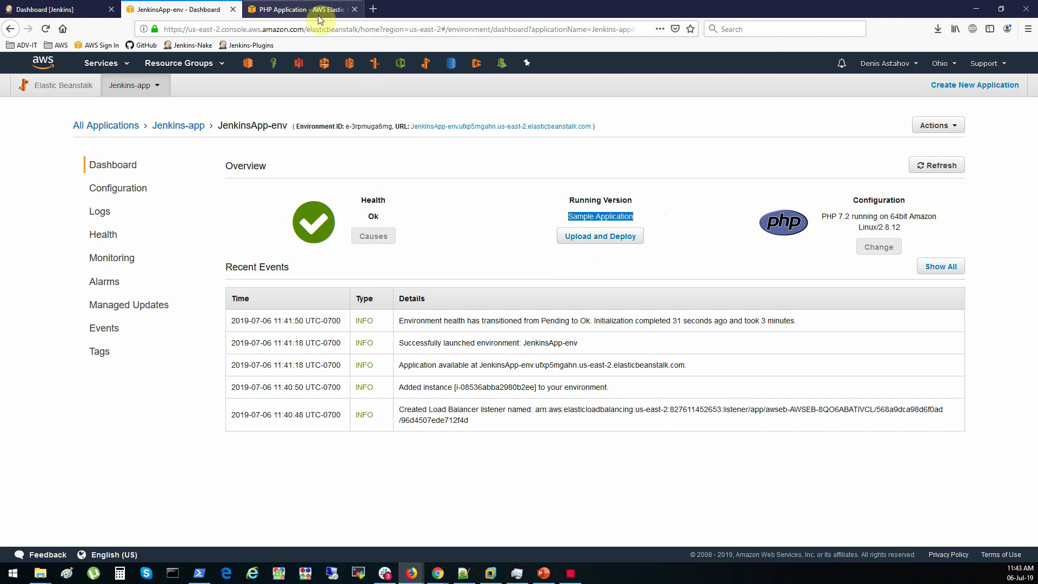
click(598, 205)
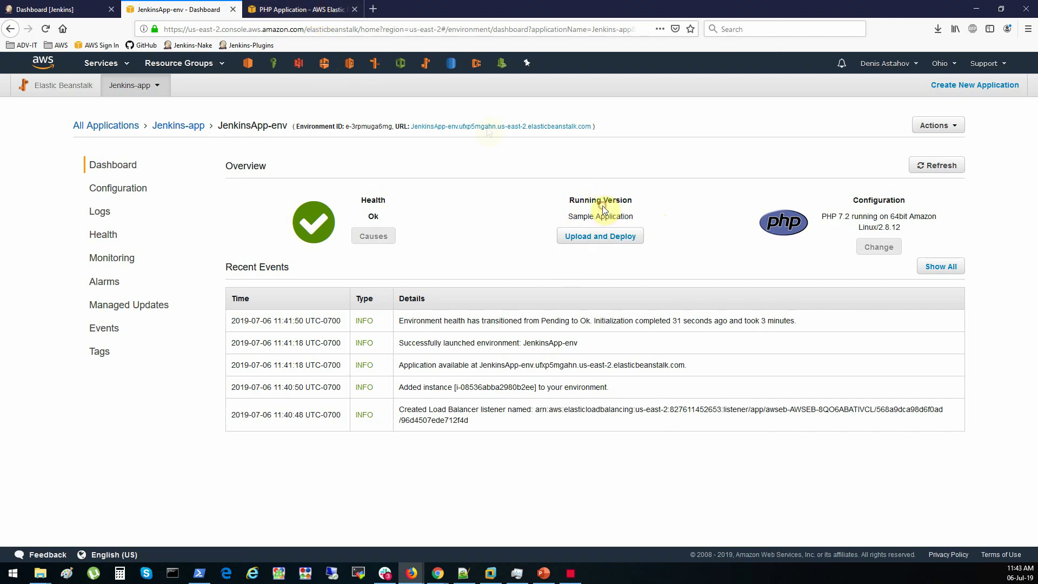
click(318, 11)
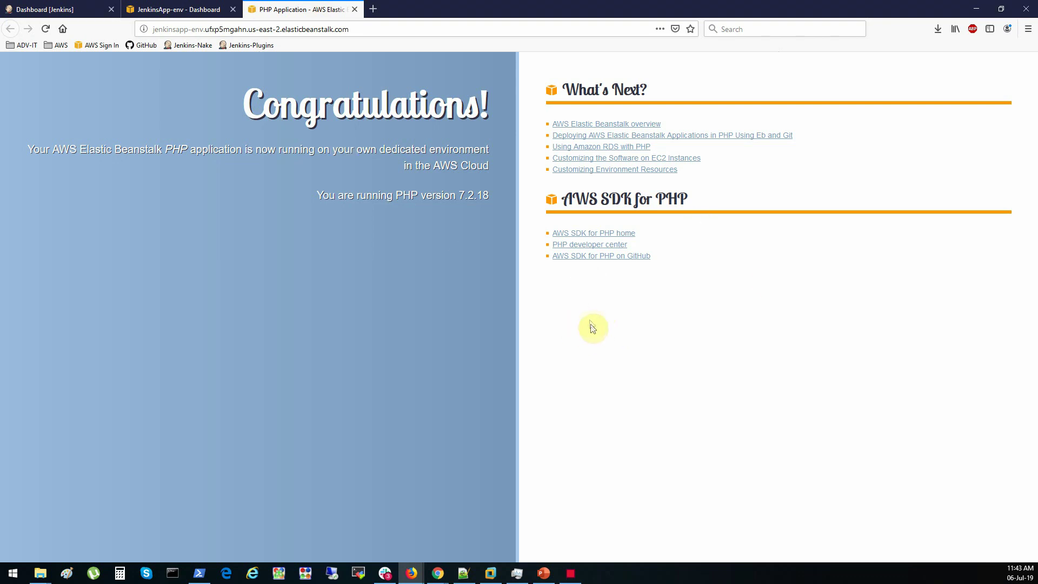
drag(248, 111, 203, 70)
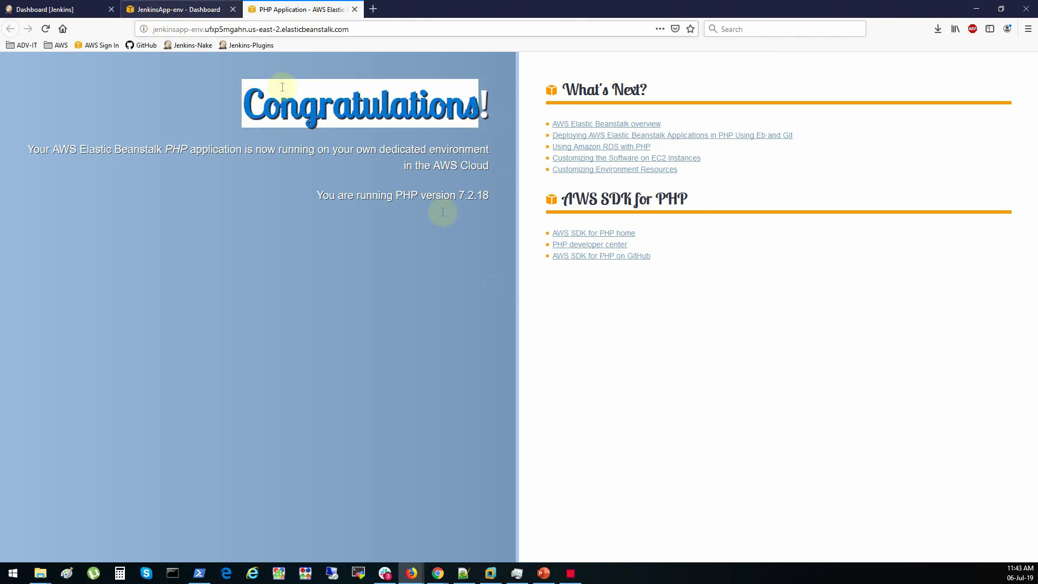
drag(563, 361, 621, 373)
click(612, 371)
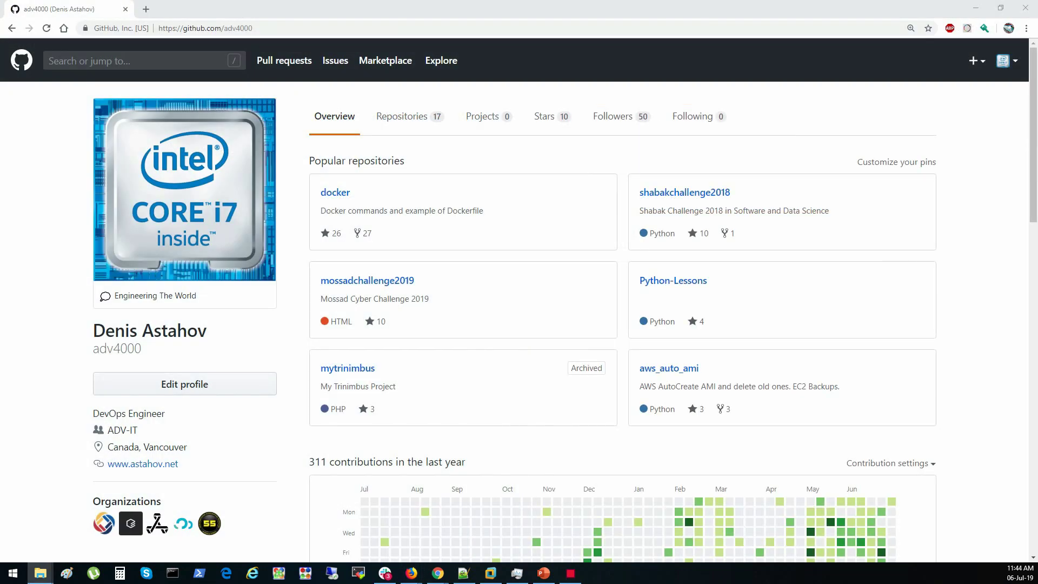
Create the public repository php-app-for-jenkins from the Repositories page
click(414, 126)
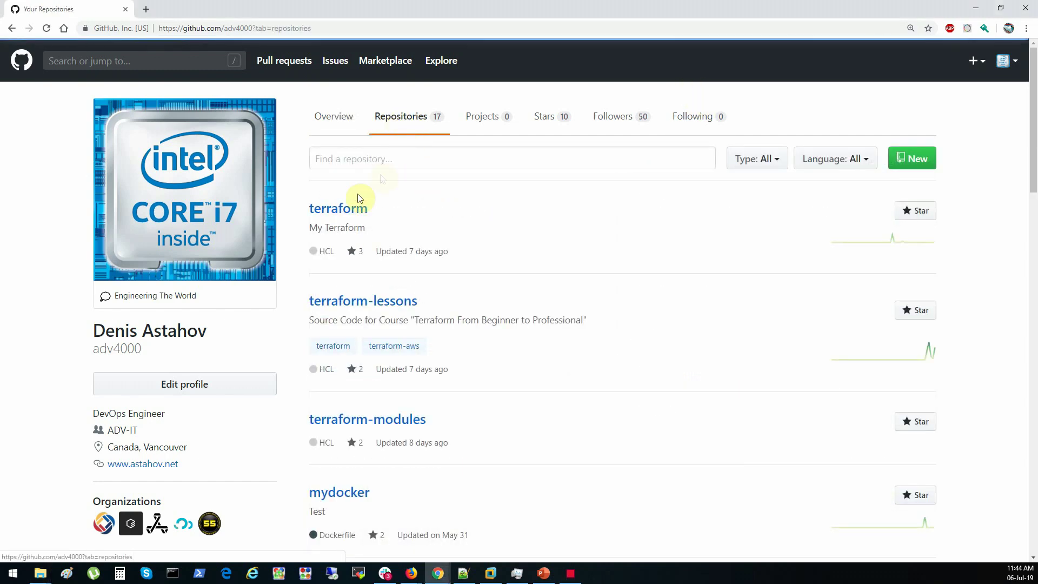
click(915, 162)
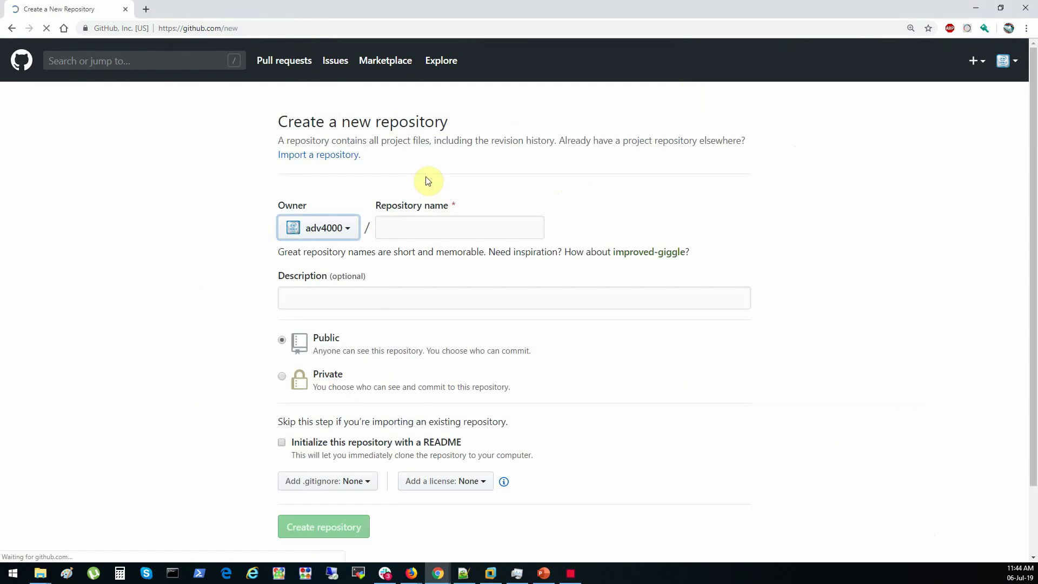
click(417, 225)
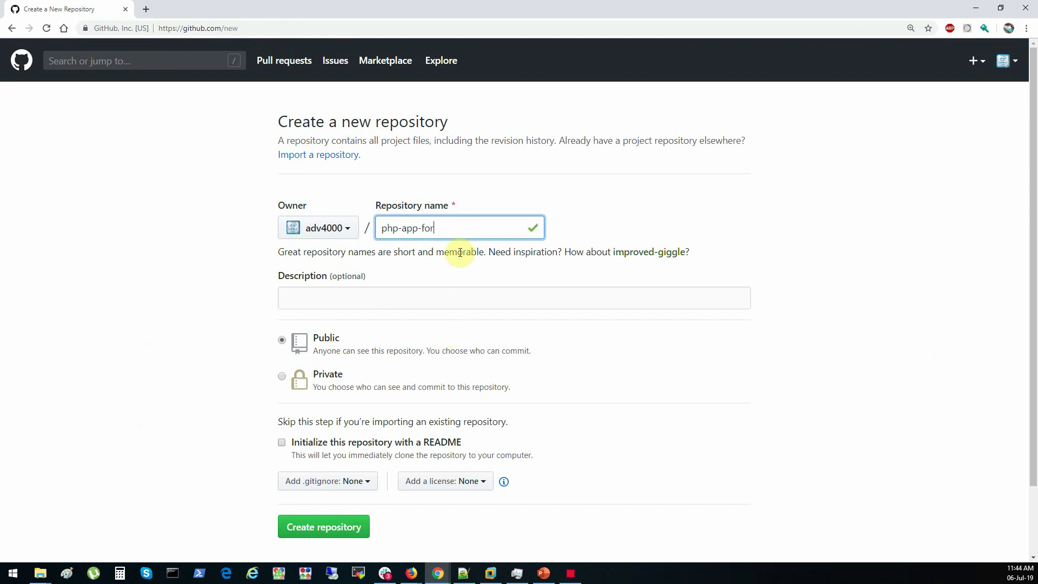
text(jenkins)
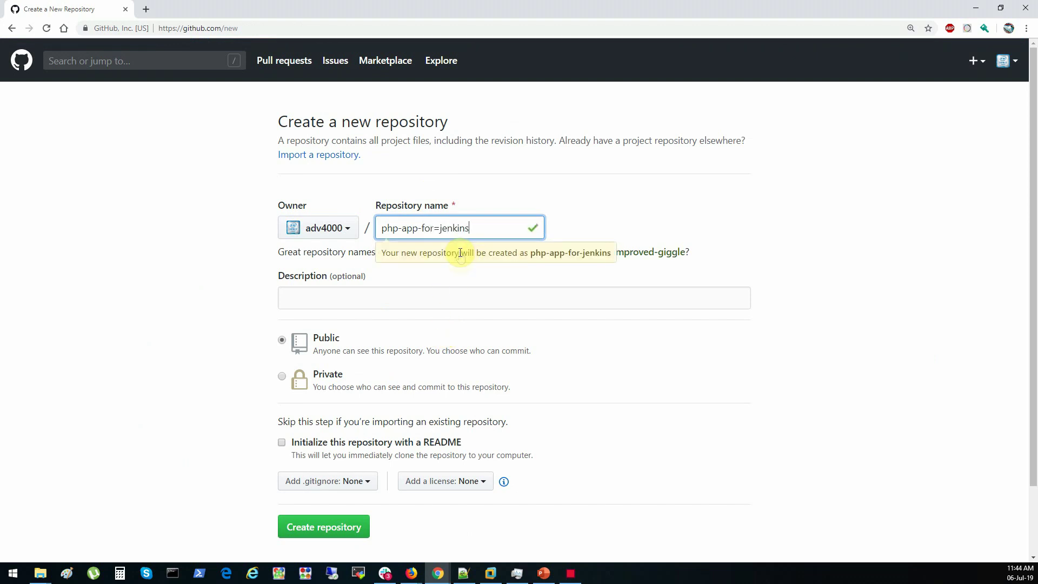
key(BackSpace)
text(-)
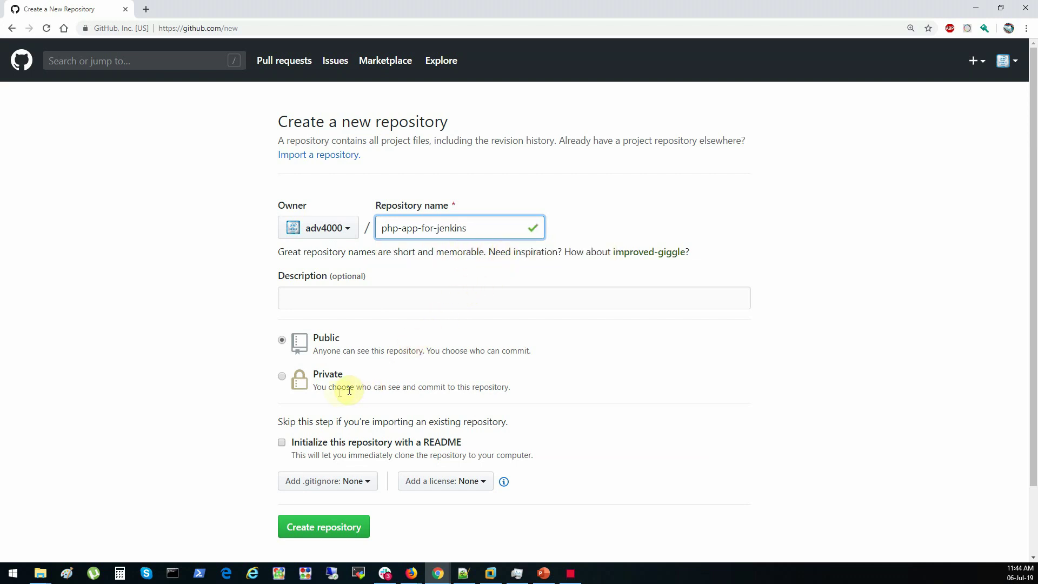
click(339, 534)
click(339, 534)
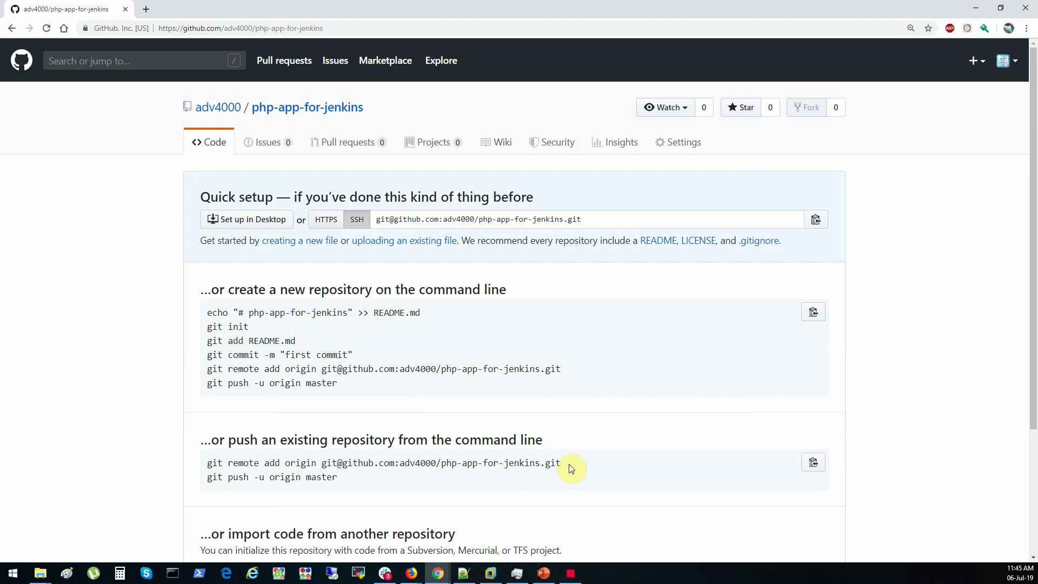
Copy the new repository's 'git remote add origin' command from GitHub
drag(565, 464, 205, 463)
right_click(211, 465)
click(219, 466)
Open Windows PowerShell in the F:\Jenkins\php-app folder from File Explorer
key(alt+Tab)
drag(586, 88, 462, 140)
drag(369, 277, 337, 230)
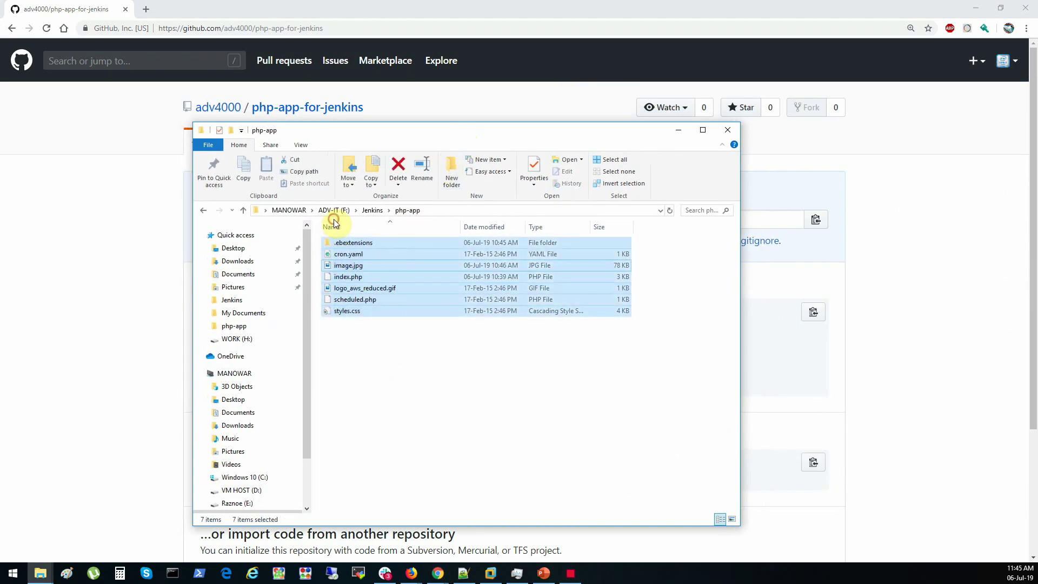
click(401, 361)
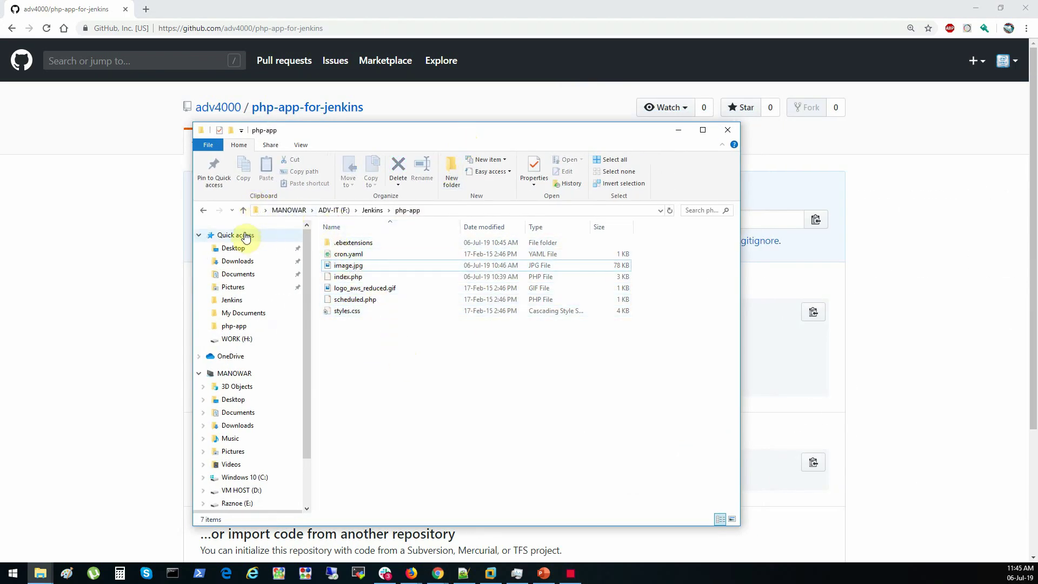
click(211, 144)
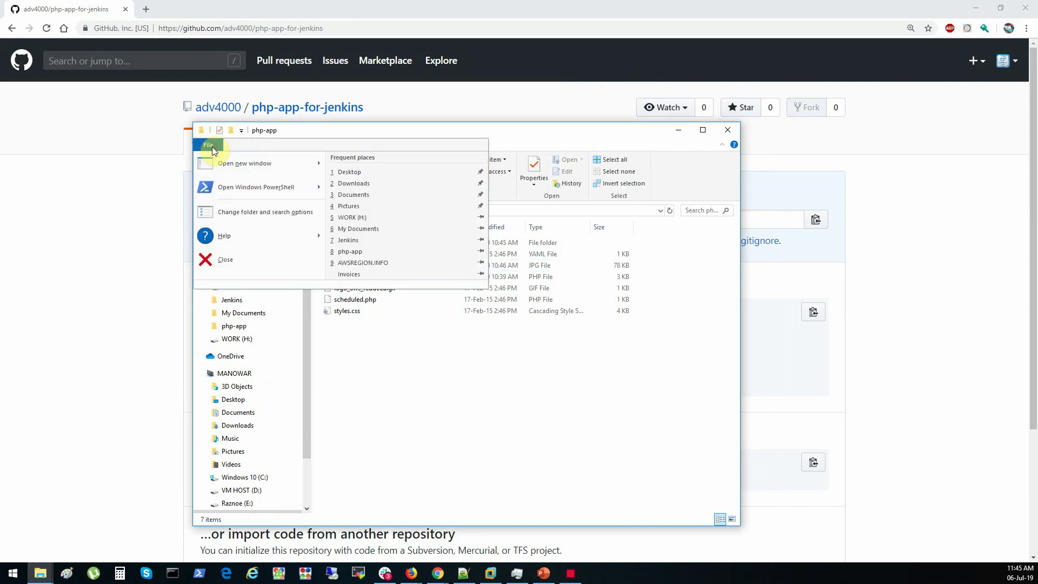
click(261, 188)
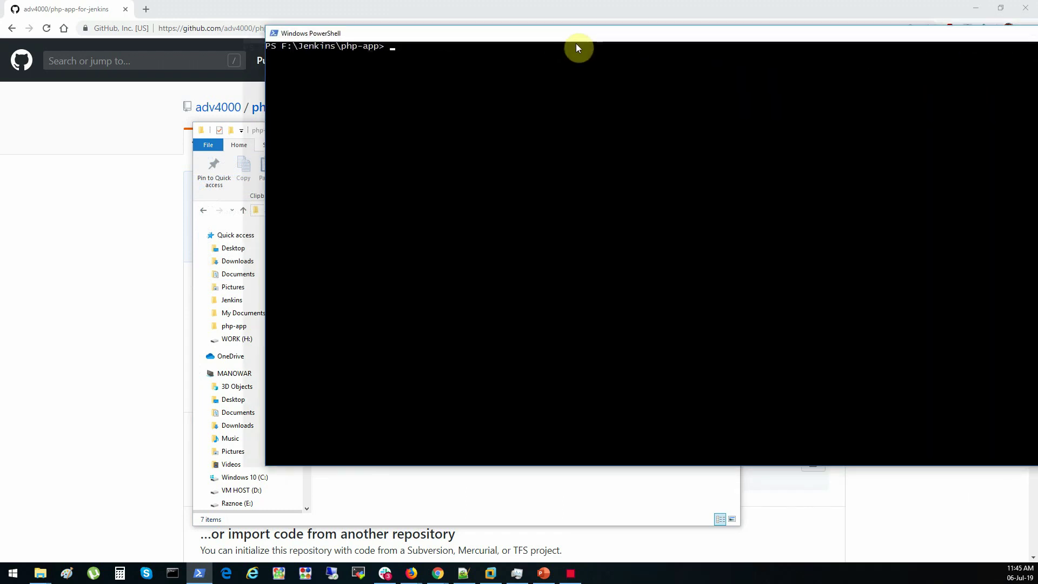
drag(579, 47, 463, 89)
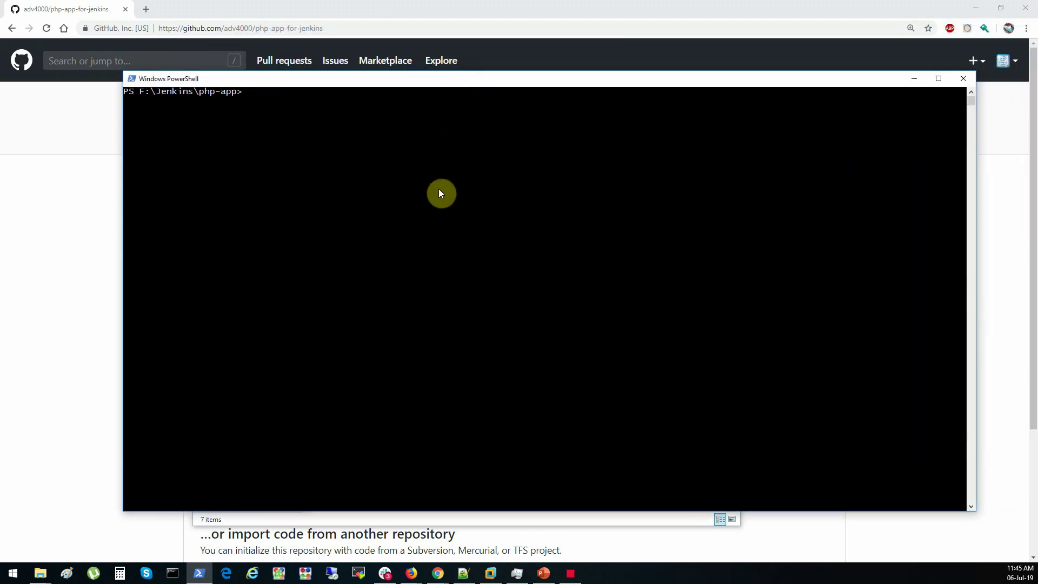
List the php-app files, run git init, and add the GitHub repository as origin
text(dir)
key(Return)
key(Return)
key(Return)
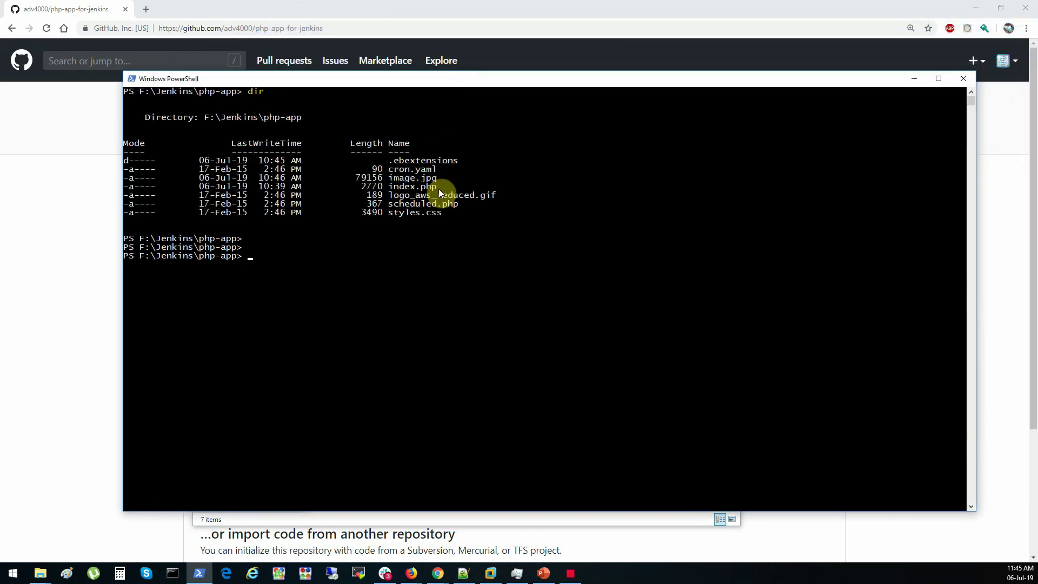
text(git init)
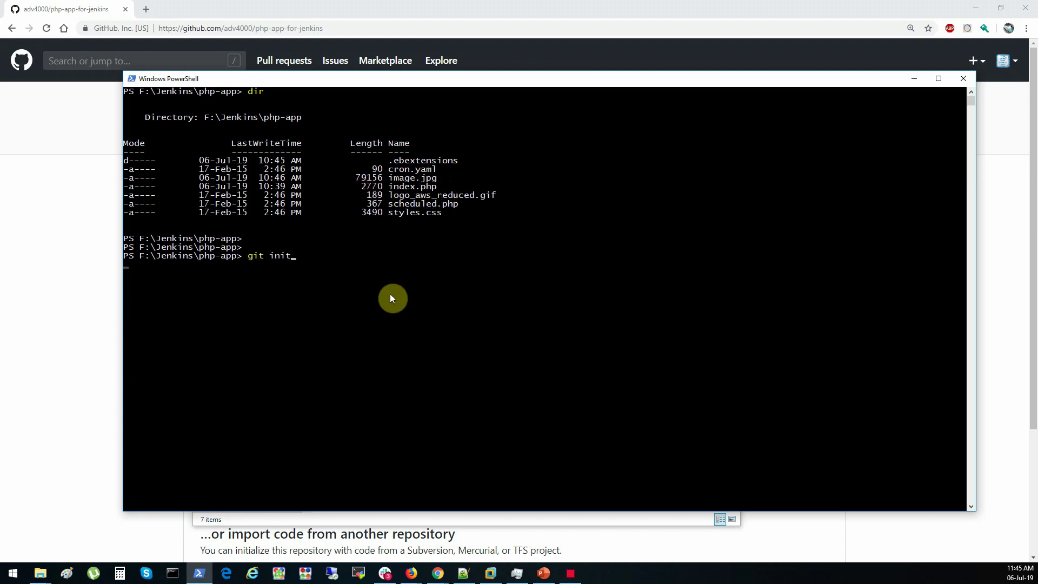
key(Return)
key(ctrl+v)
key(Return)
key(Return)
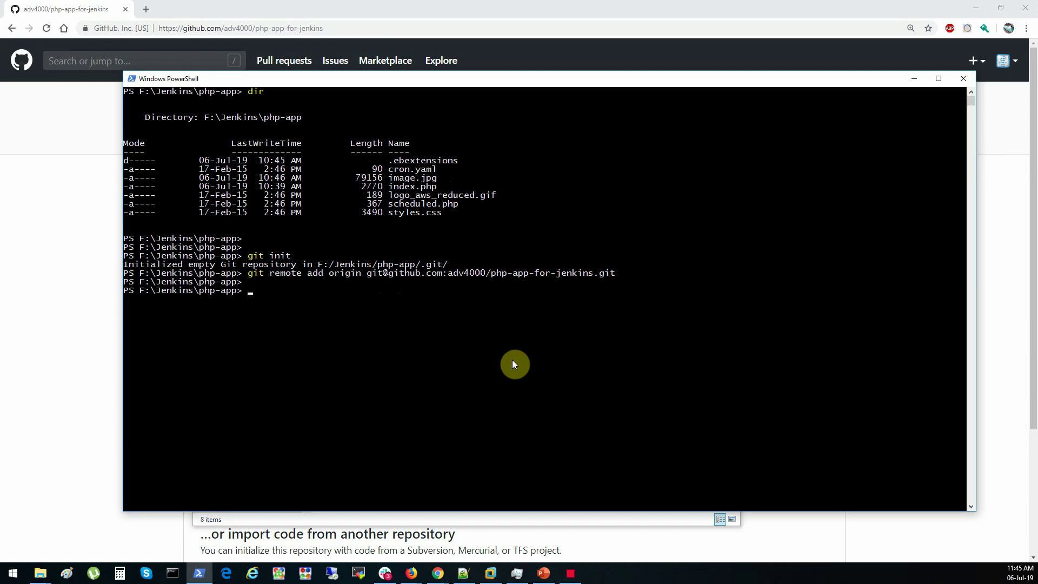
key(Return)
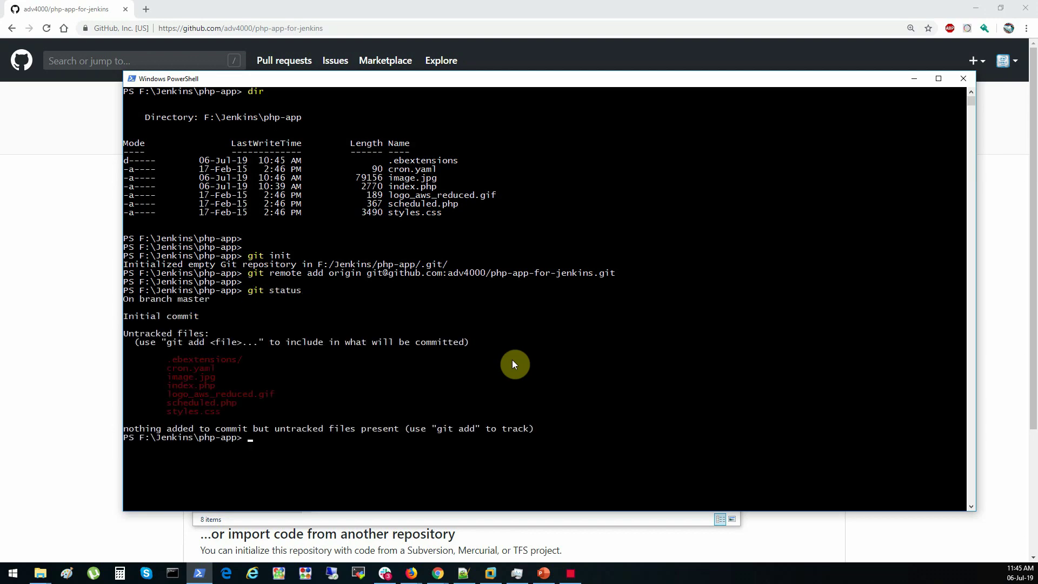
Stage all files, check git status, and commit them as "Version 1.0"
key(Up)
key(Up)
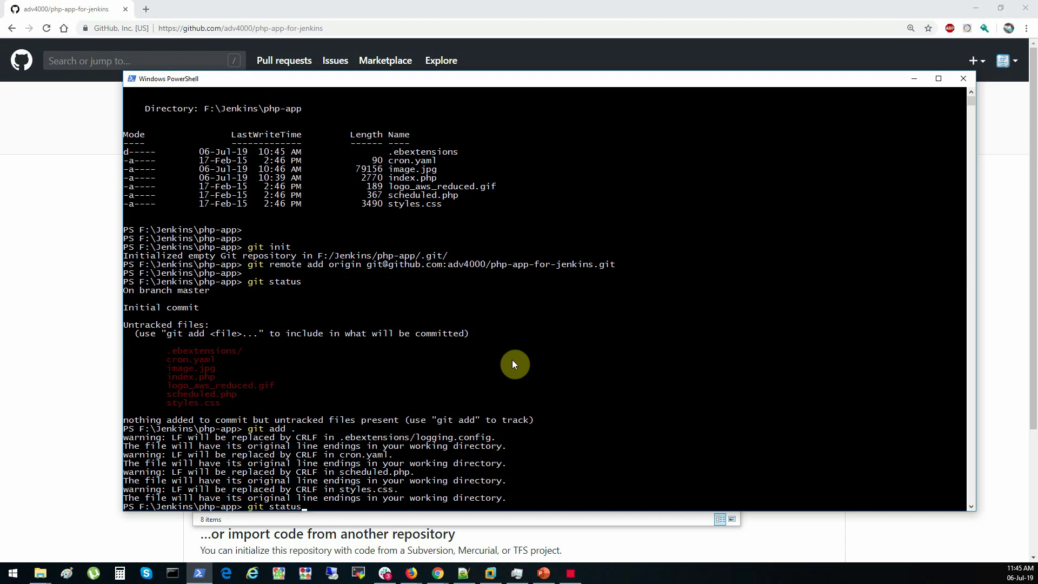
key(Return)
key(Return)
key(Return)
text(git commit -m "Ver)
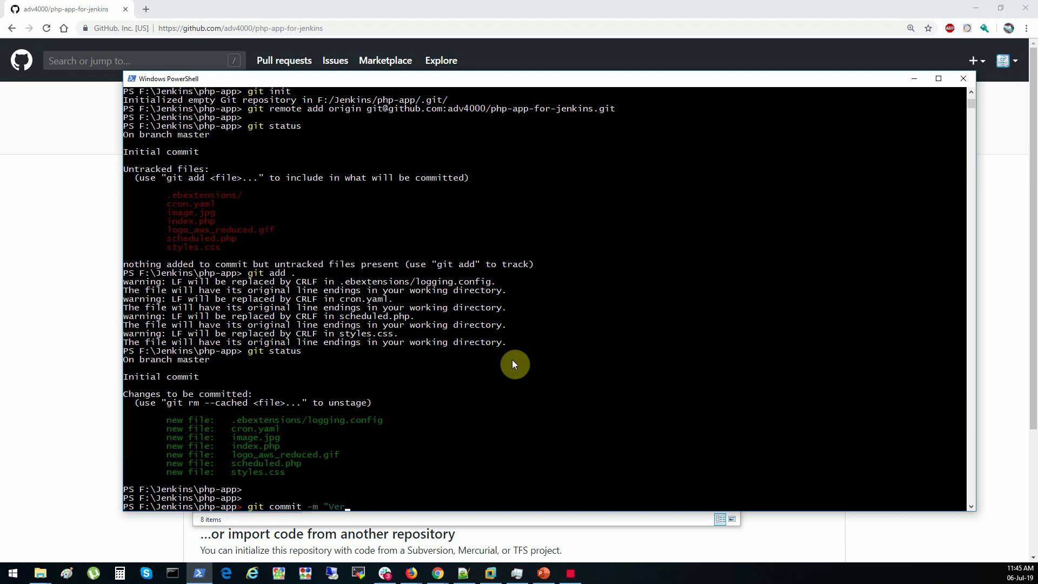
text(sion 1.0")
key(Return)
key(Return)
key(Return)
Push the commit with git push origin master, then minimize the PowerShell and folder windows
text(git push orign master)
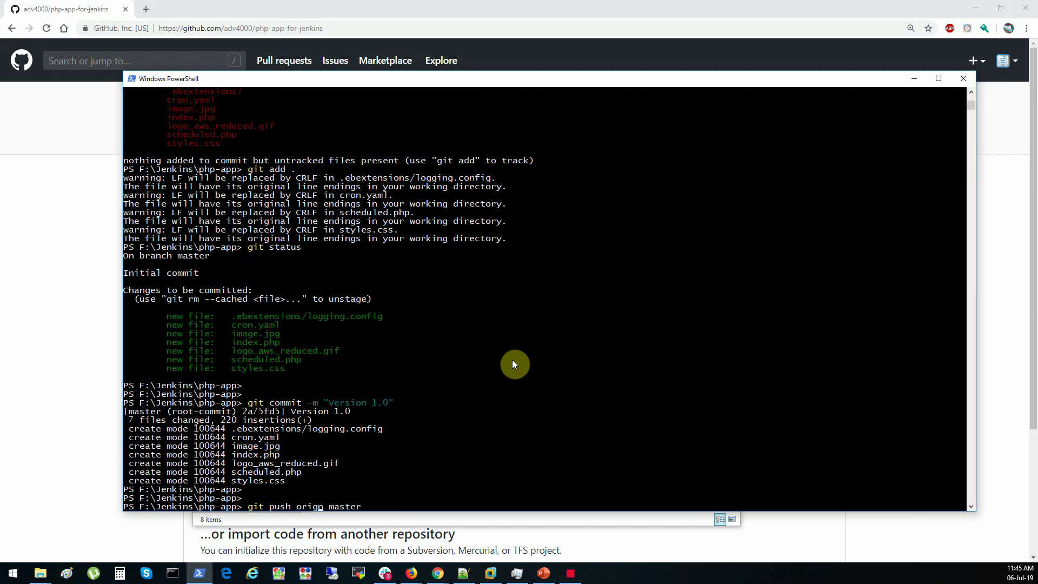
key(Left)
key(Left)
key(Left)
key(Left)
key(Left)
key(Left)
key(Left)
key(Left)
text(i)
key(Return)
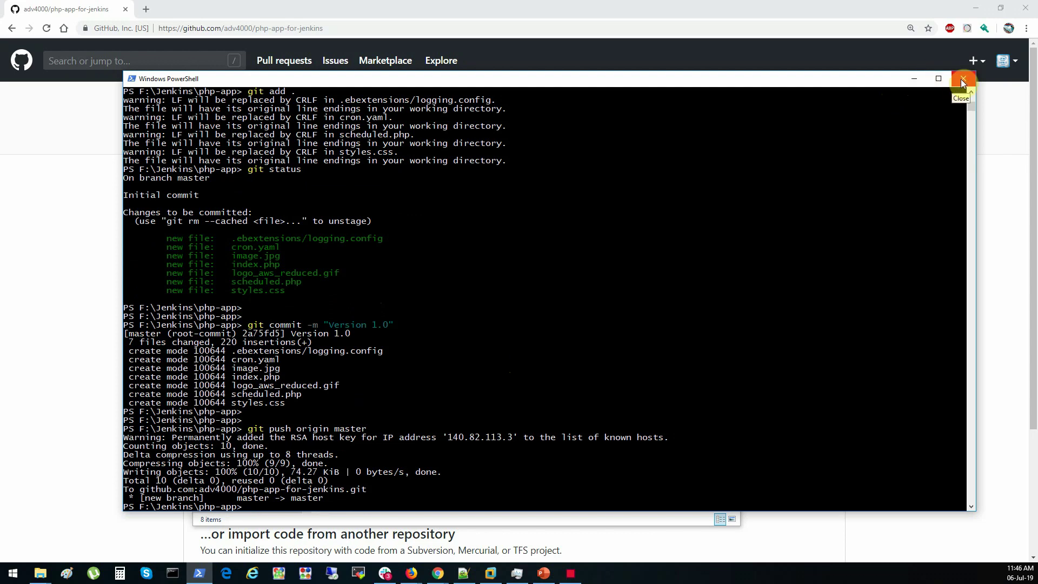
click(914, 83)
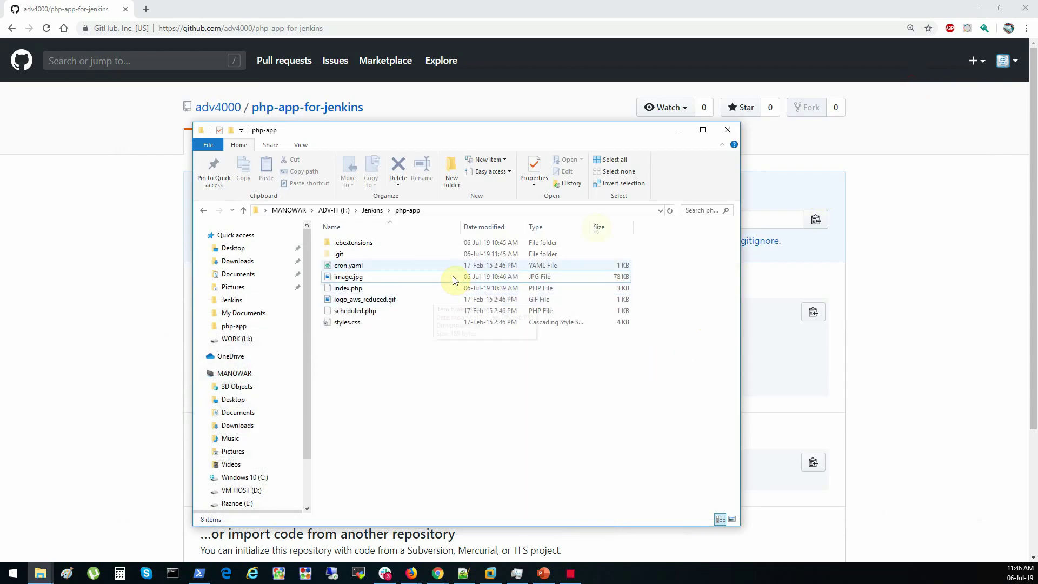
click(679, 130)
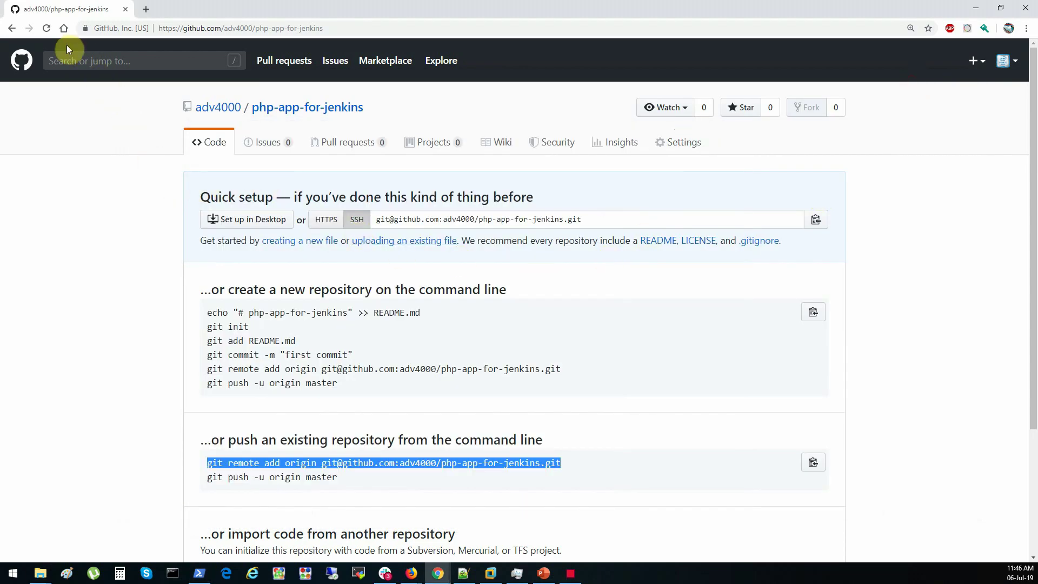
Reload php-app-for-jenkins on GitHub to see the seven pushed files, then switch to Jenkins
click(47, 29)
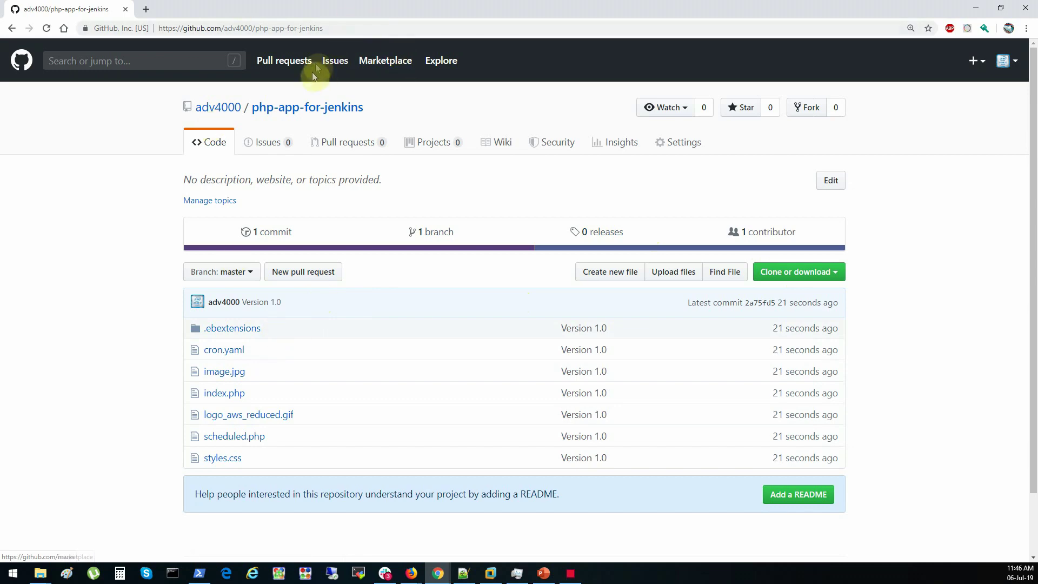
click(976, 8)
click(76, 9)
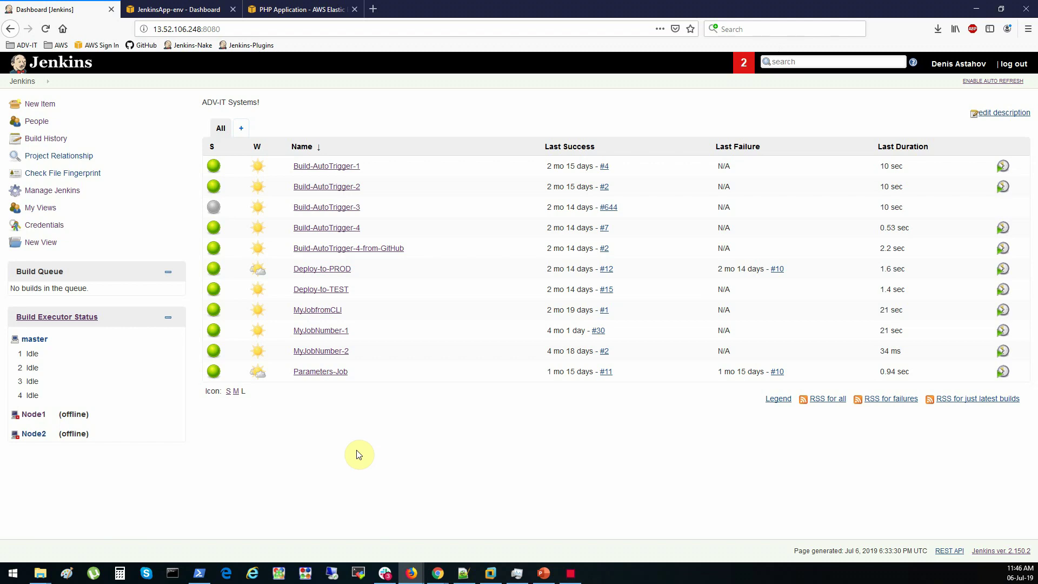
In Manage Plugins > Available, filter on 'beanstal' and tick AWS Elastic Beanstalk Deployment 0.3.19
click(58, 193)
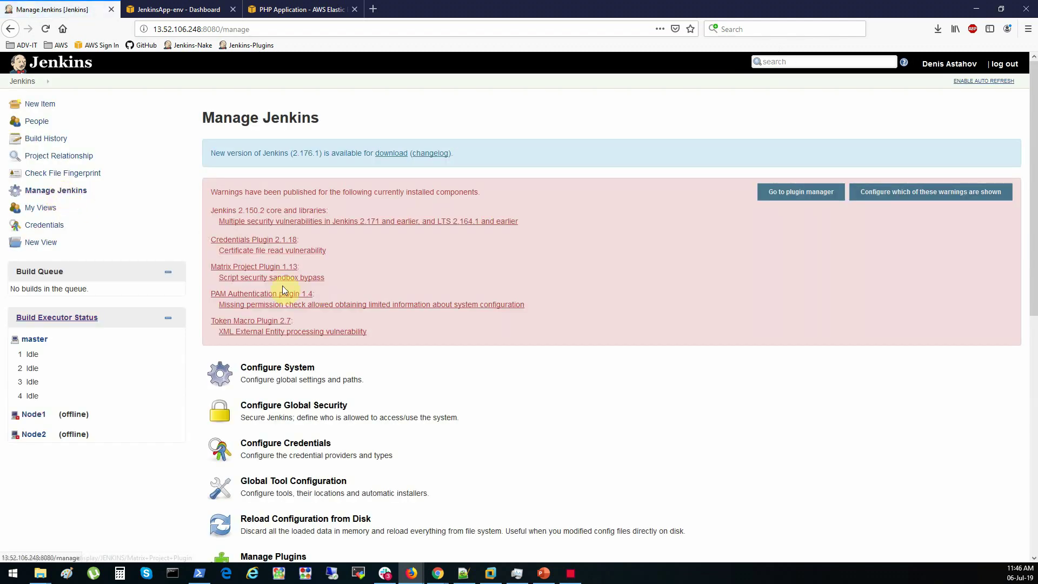
scroll(417, 348, down, 3)
click(285, 391)
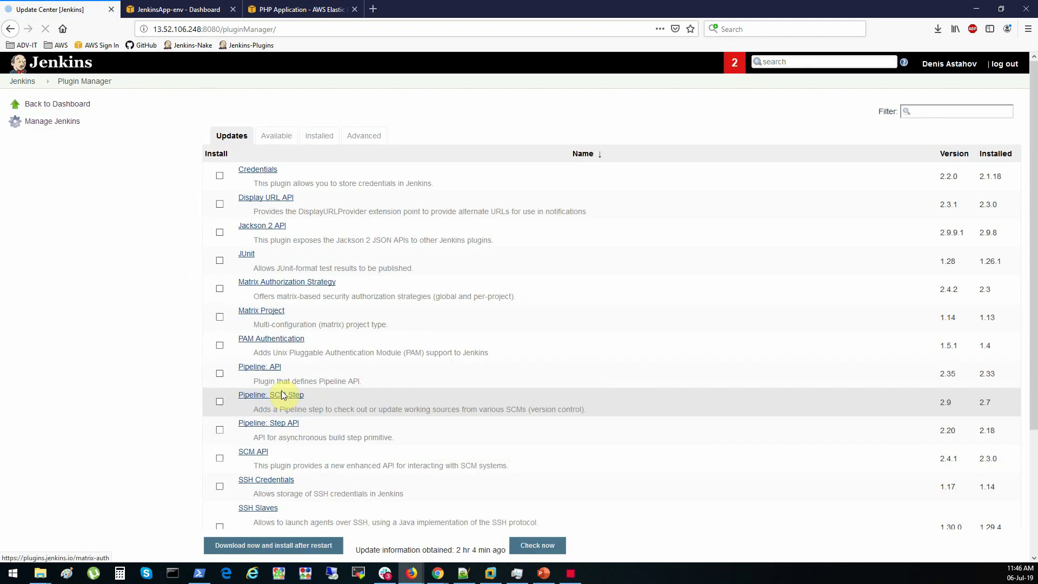
click(278, 139)
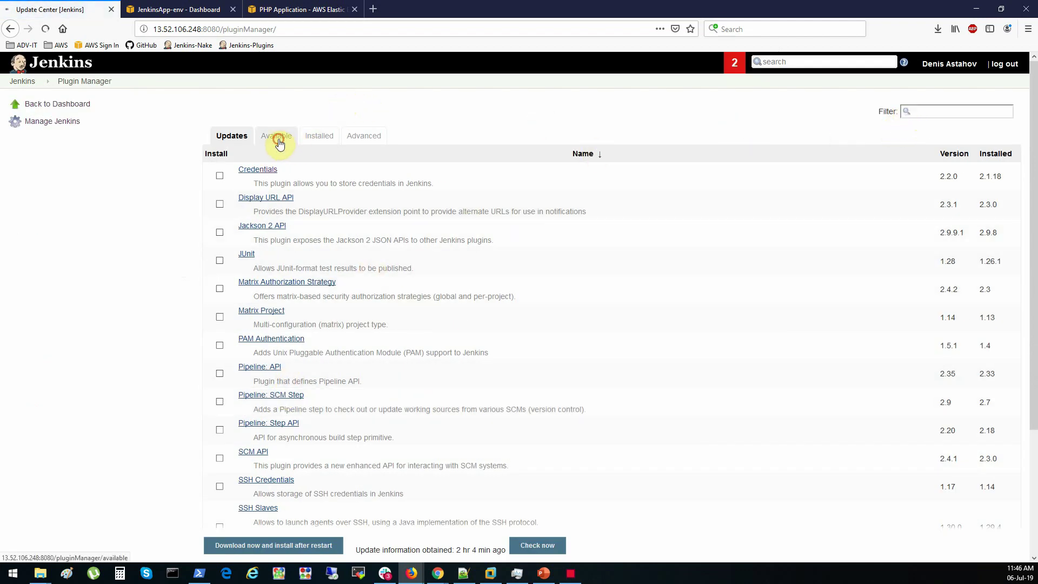
click(938, 108)
text(bea)
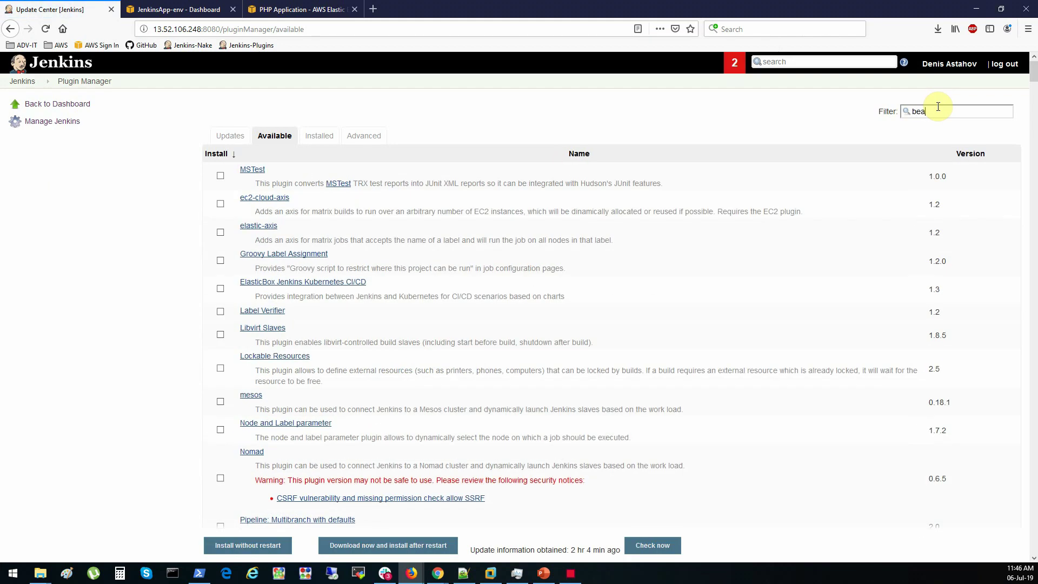
text(nstalk)
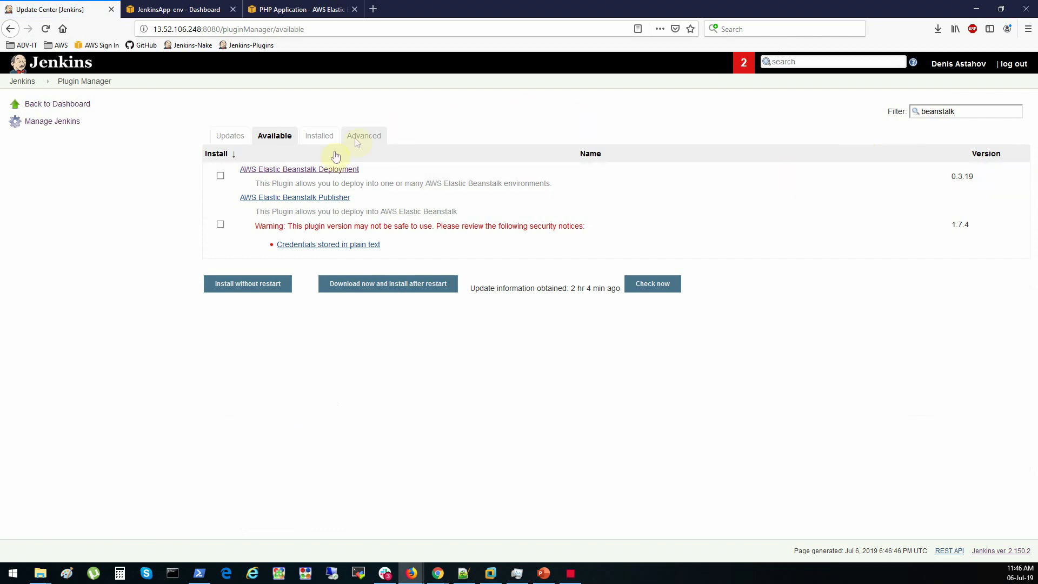
click(220, 175)
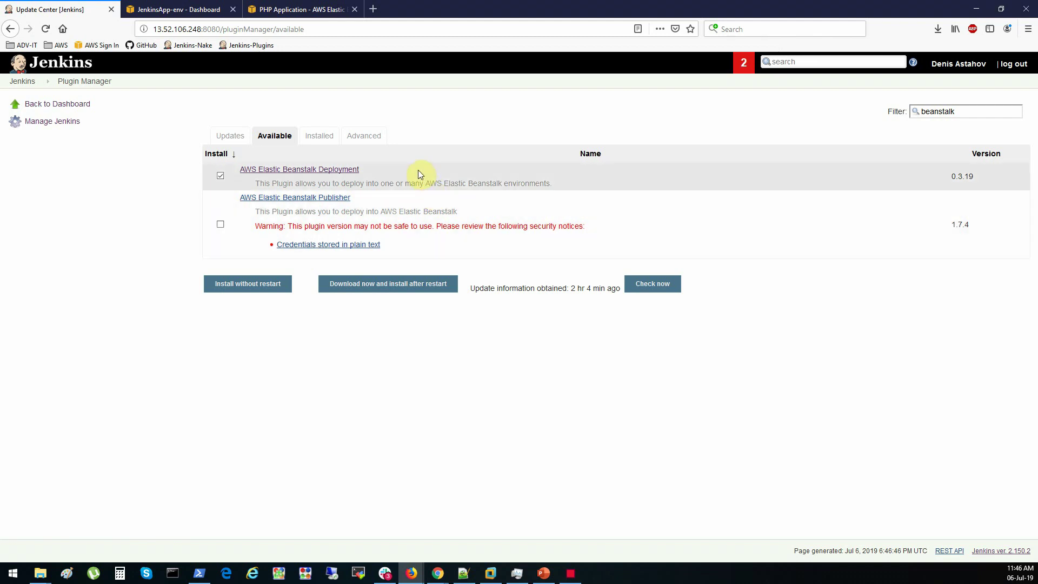
drag(950, 177, 975, 179)
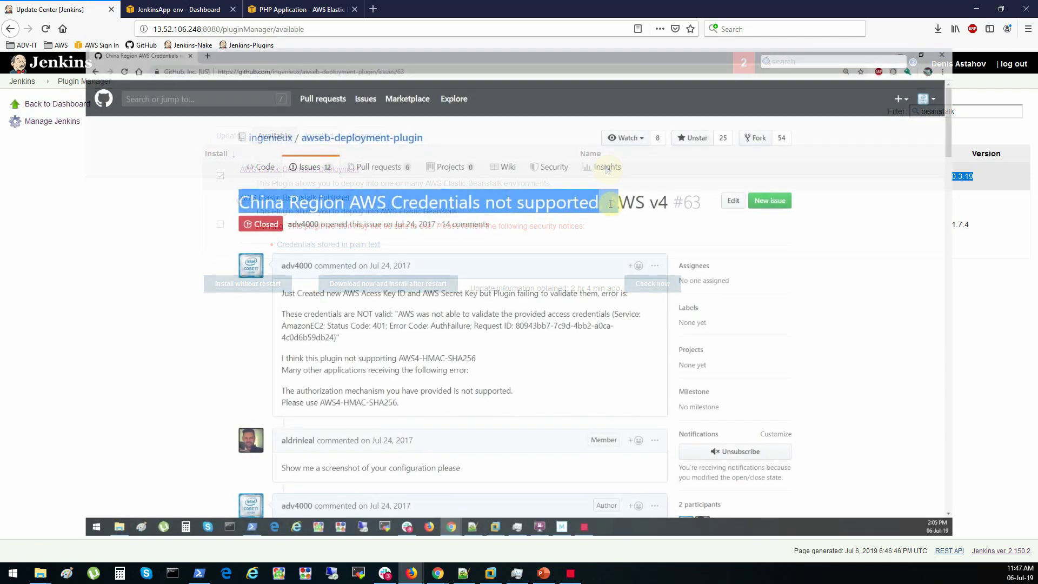
drag(610, 204, 687, 200)
scroll(232, 255, down, 3)
scroll(206, 263, down, 8)
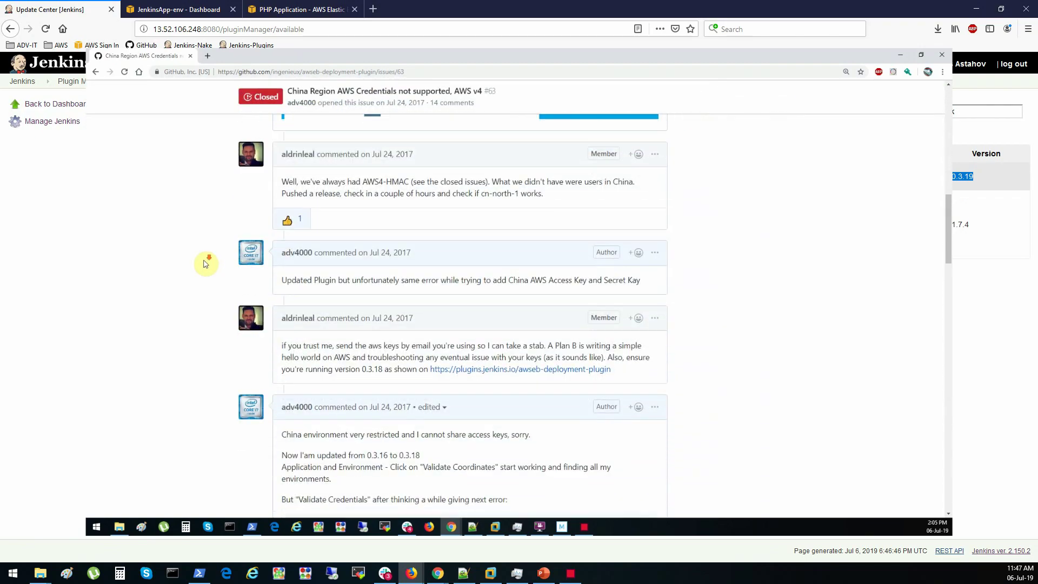
scroll(206, 264, down, 10)
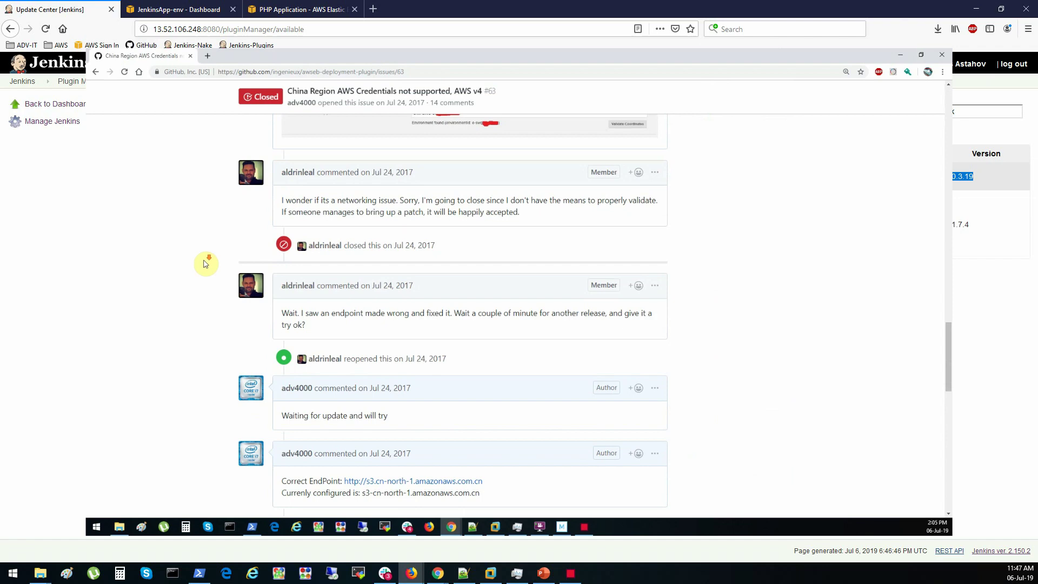
scroll(207, 263, down, 10)
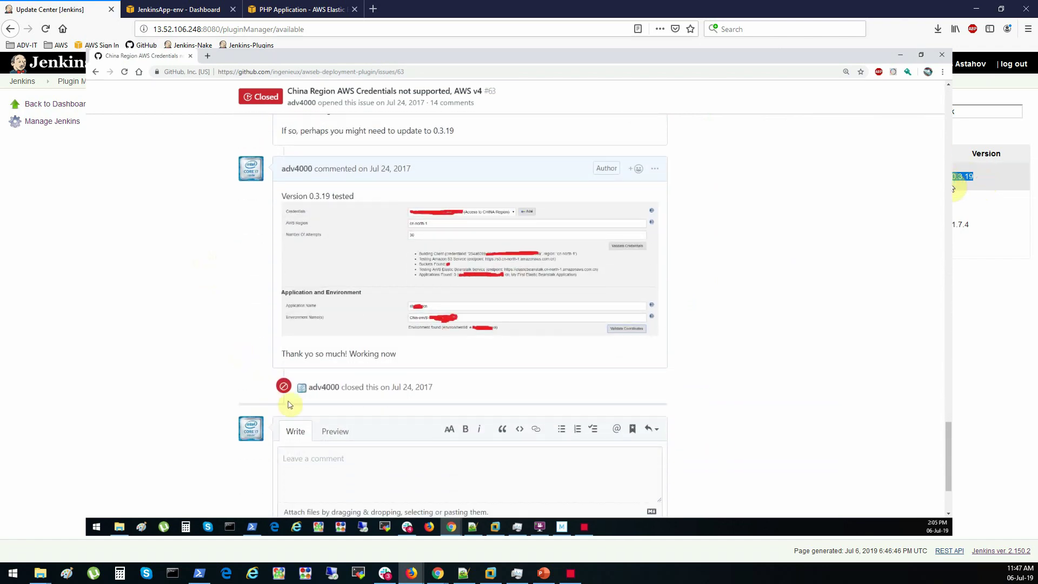
drag(470, 387, 311, 388)
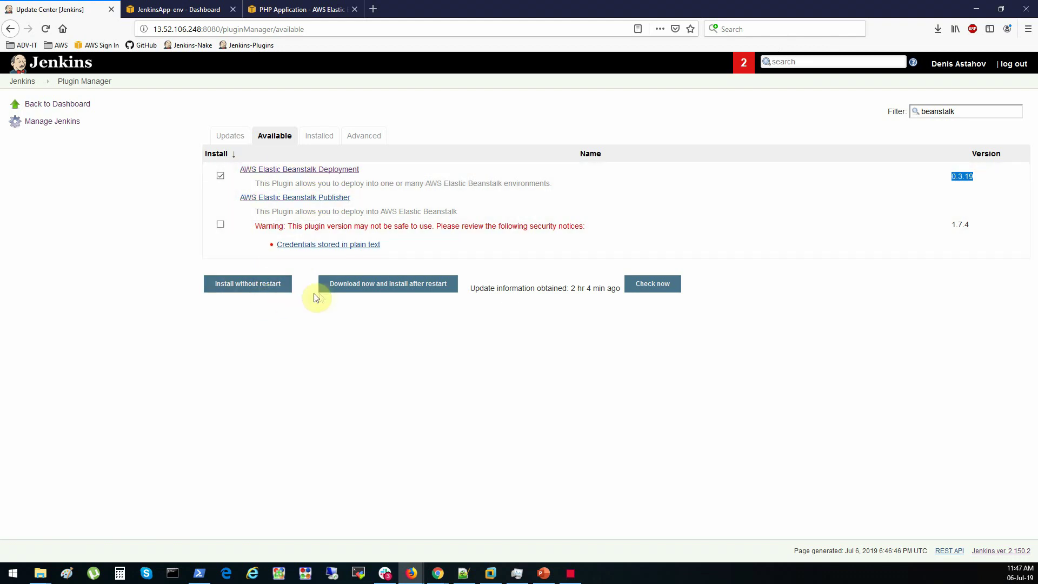
Install the Beanstalk plugin without restart and inspect the Credentials Binding error requiring Pipeline: Step API v2.19
click(265, 292)
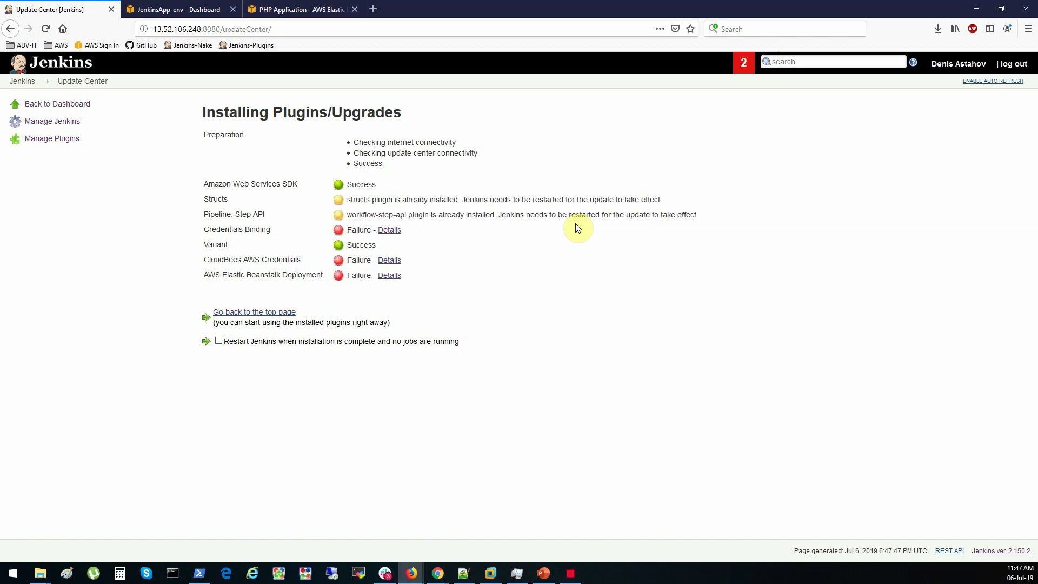
click(390, 231)
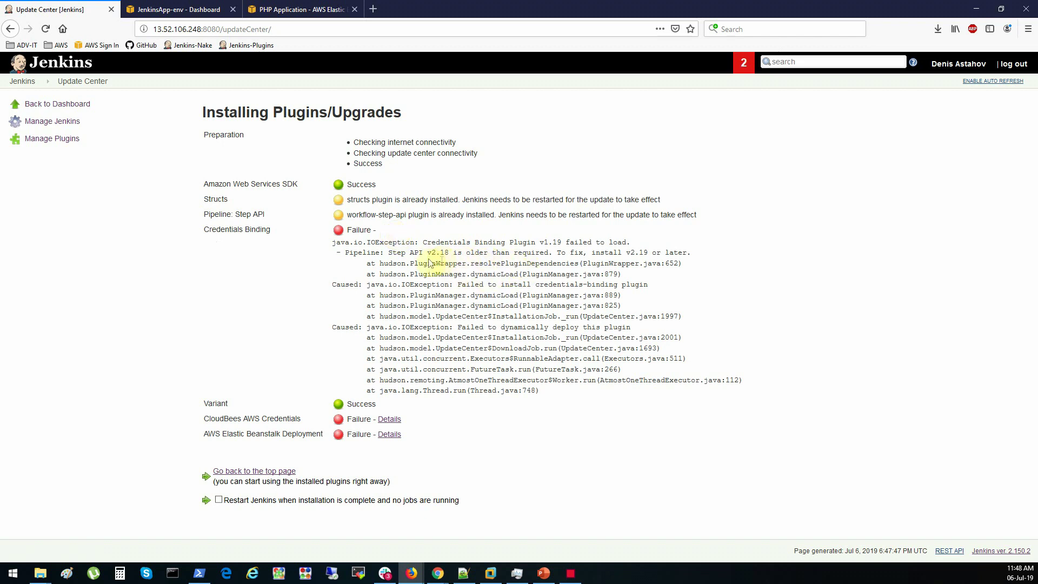
drag(388, 253, 541, 253)
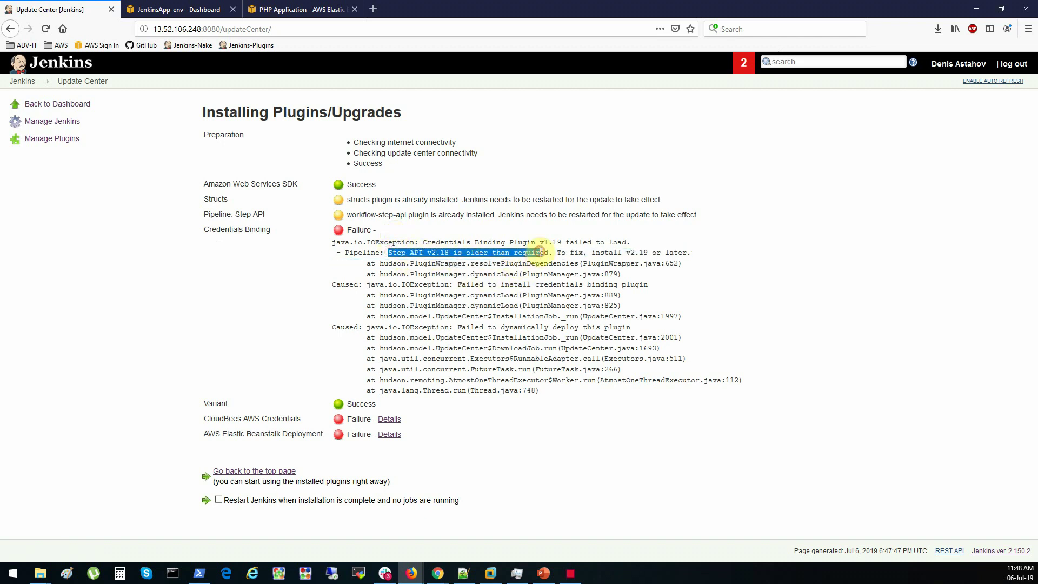
click(540, 252)
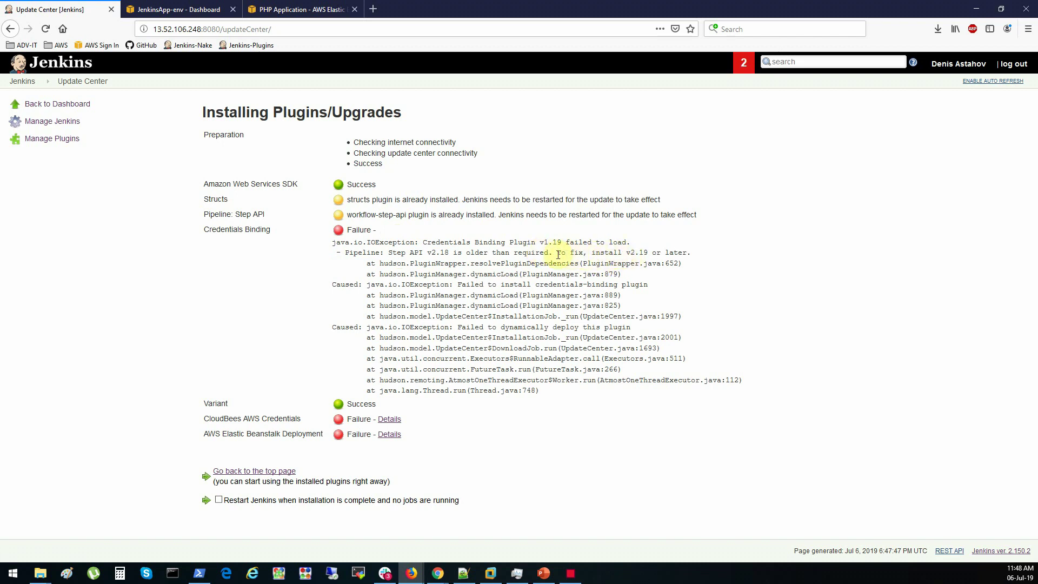
drag(387, 253, 424, 253)
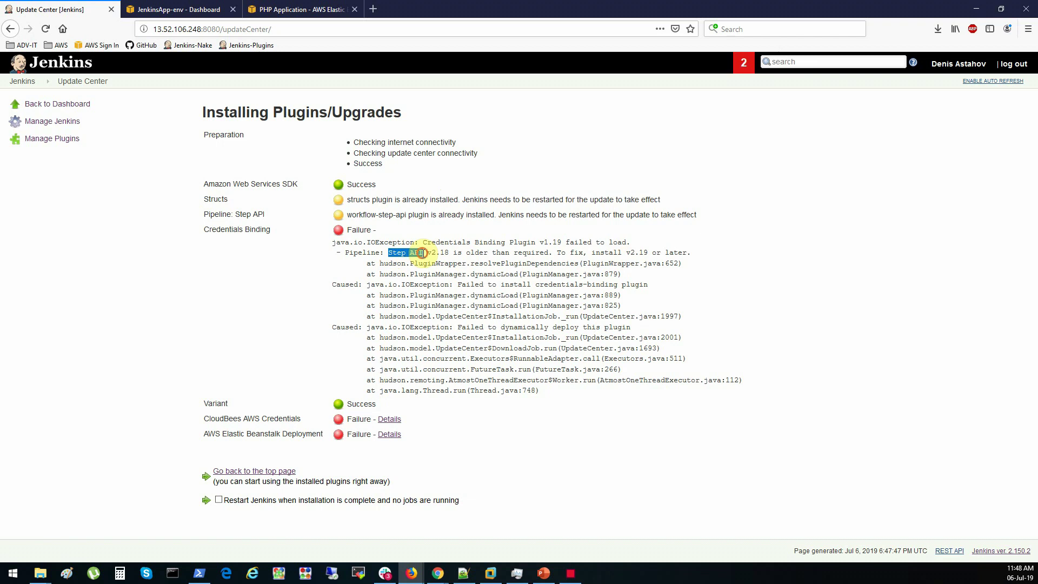
click(423, 252)
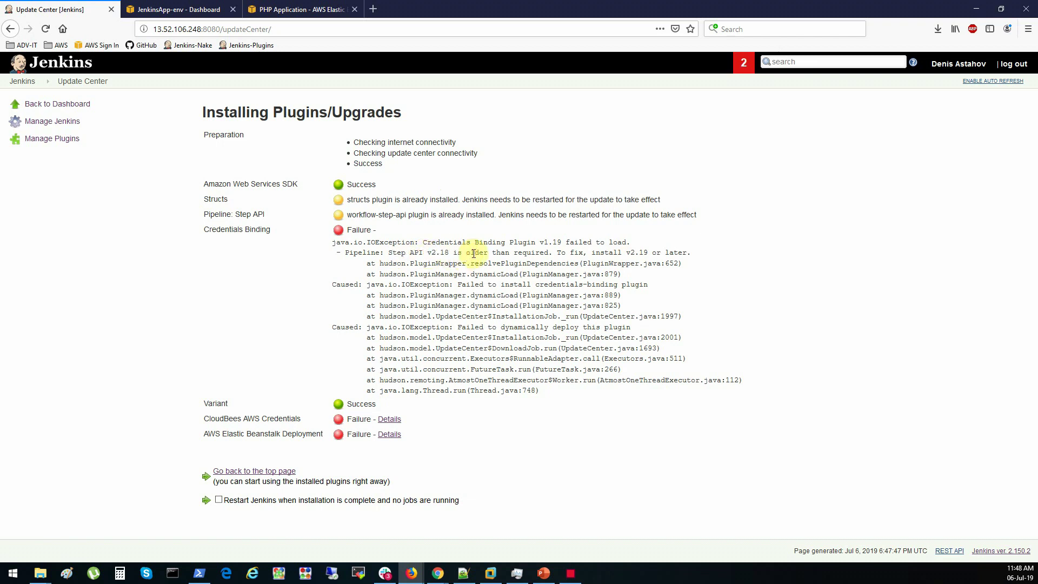
double_click(637, 252)
click(467, 253)
double_click(360, 252)
click(397, 257)
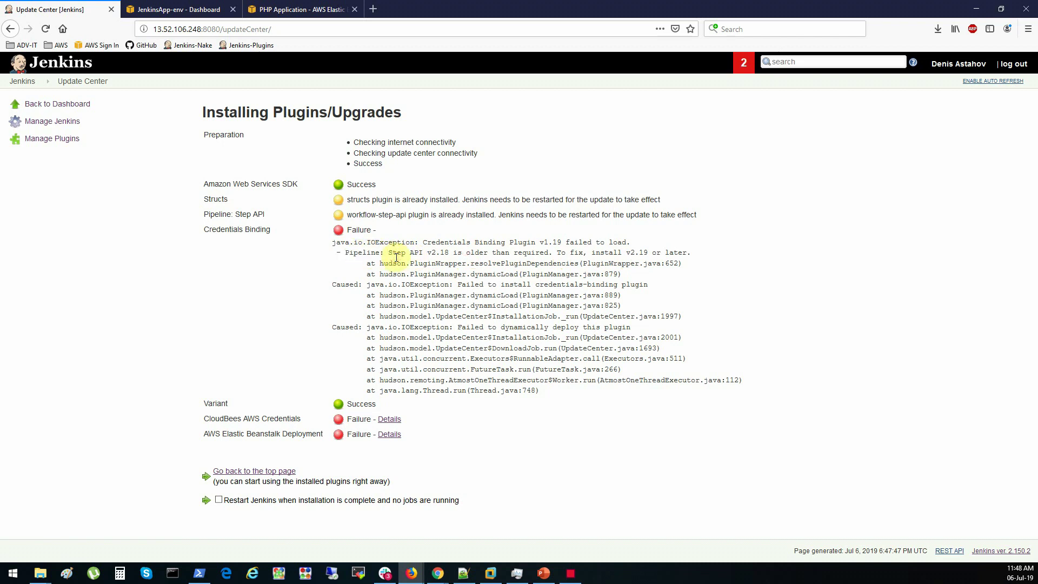
double_click(396, 252)
click(427, 254)
Review the CloudBees AWS Credentials failure details, then go to the plugin updates list
click(391, 420)
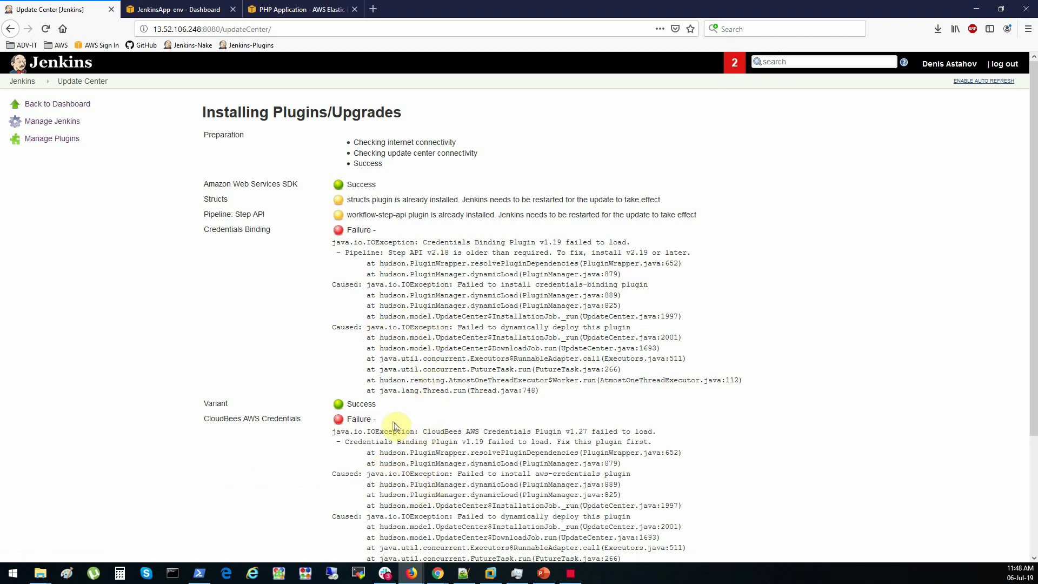
scroll(367, 418, down, 5)
scroll(209, 167, up, 6)
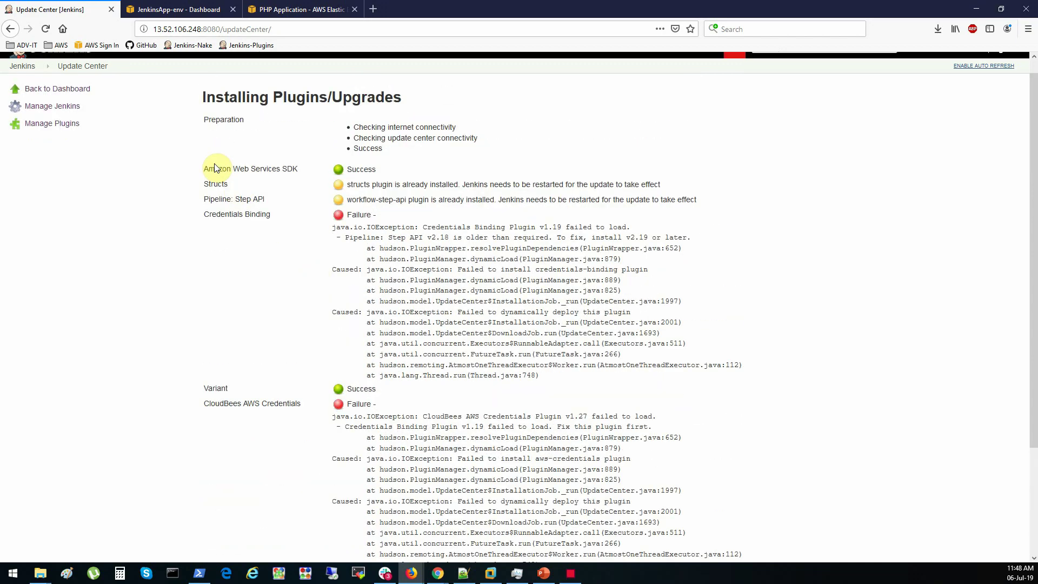
click(45, 139)
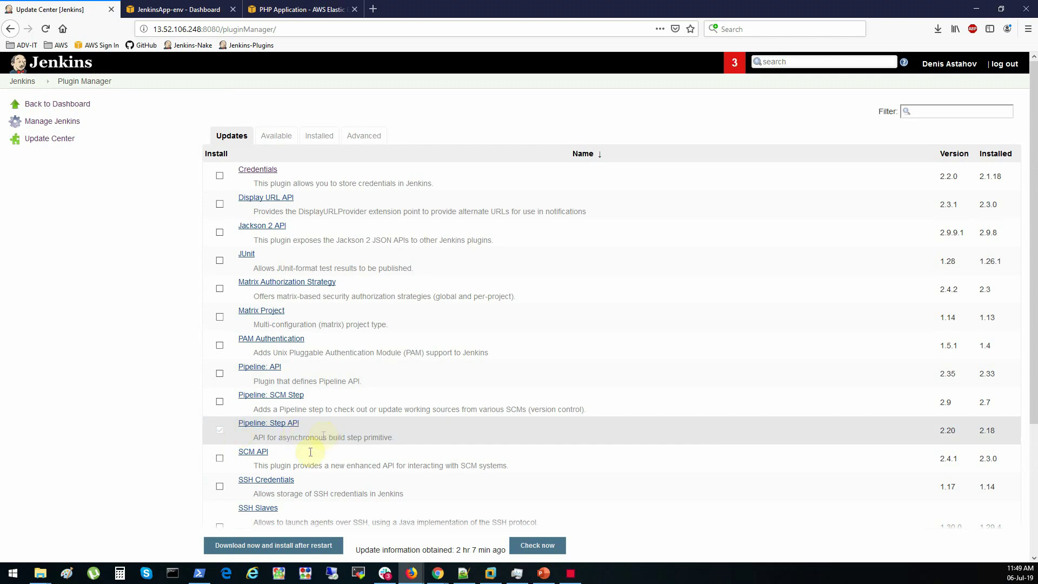
Install the plugin updates with a Jenkins restart, then sign back in with the username and password
click(286, 547)
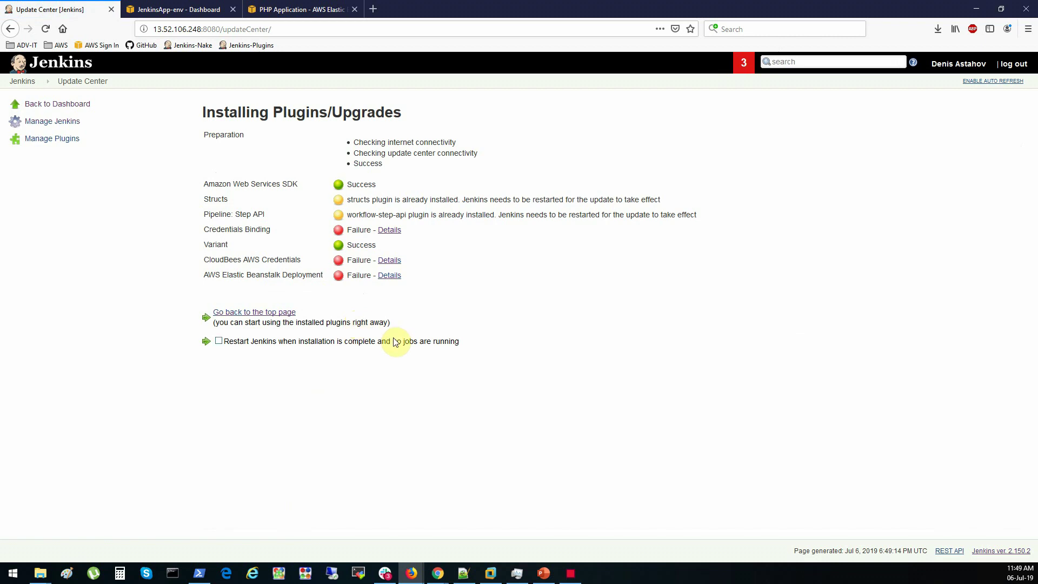
click(218, 341)
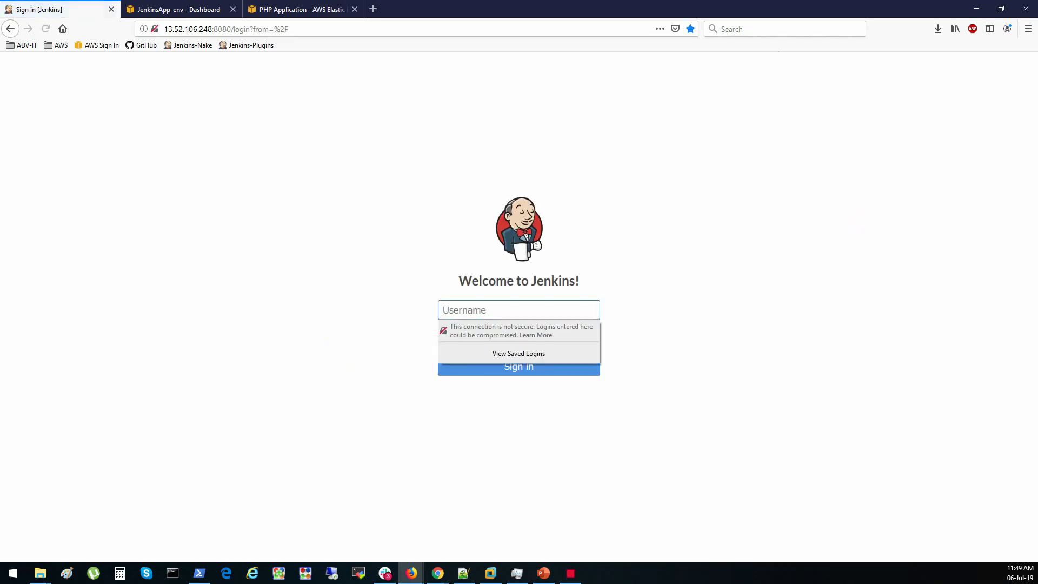
click(489, 308)
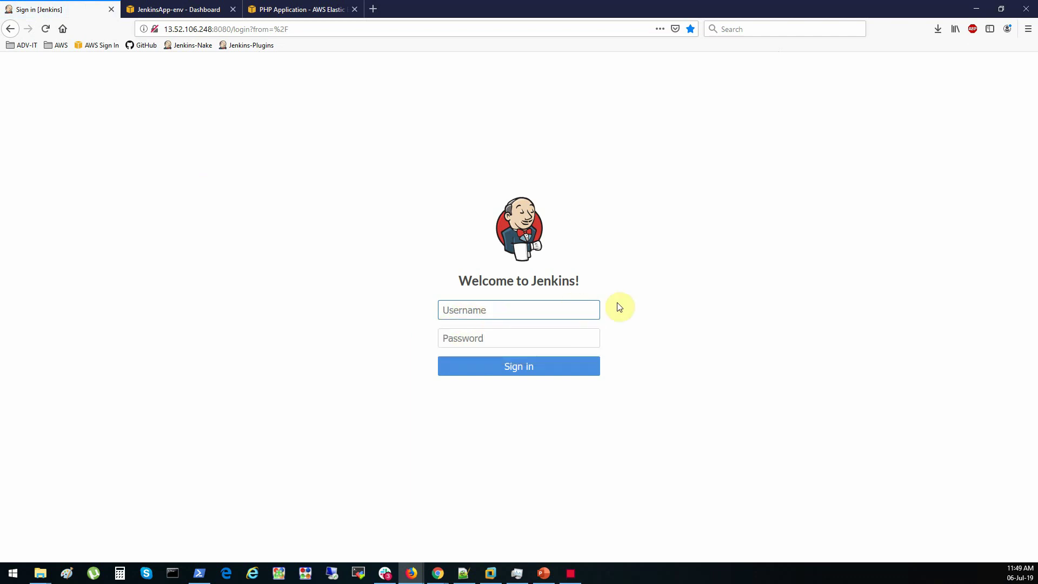
text(adv-it)
key(Tab)
text(*********)
key(Return)
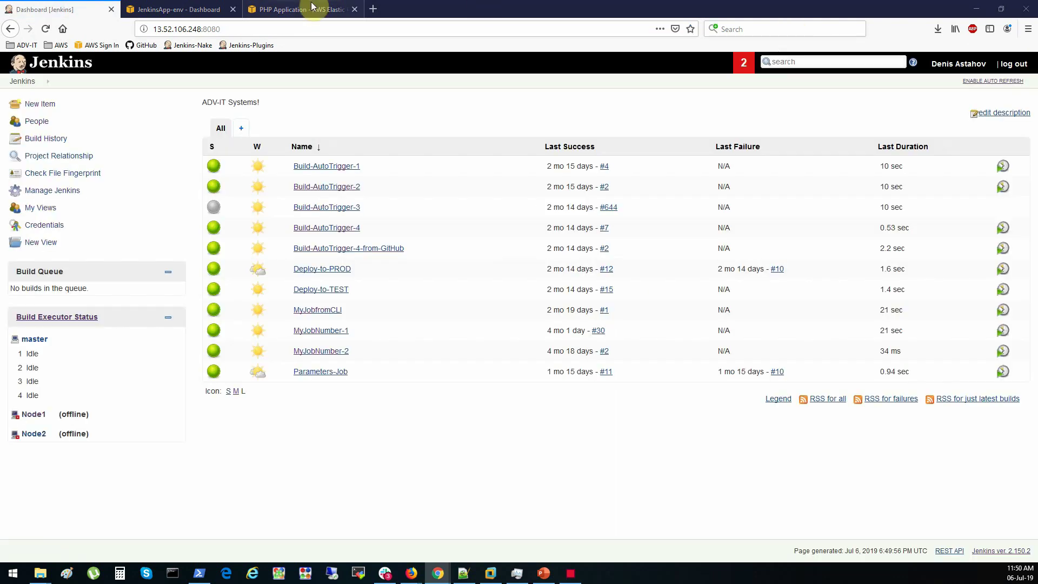
click(46, 192)
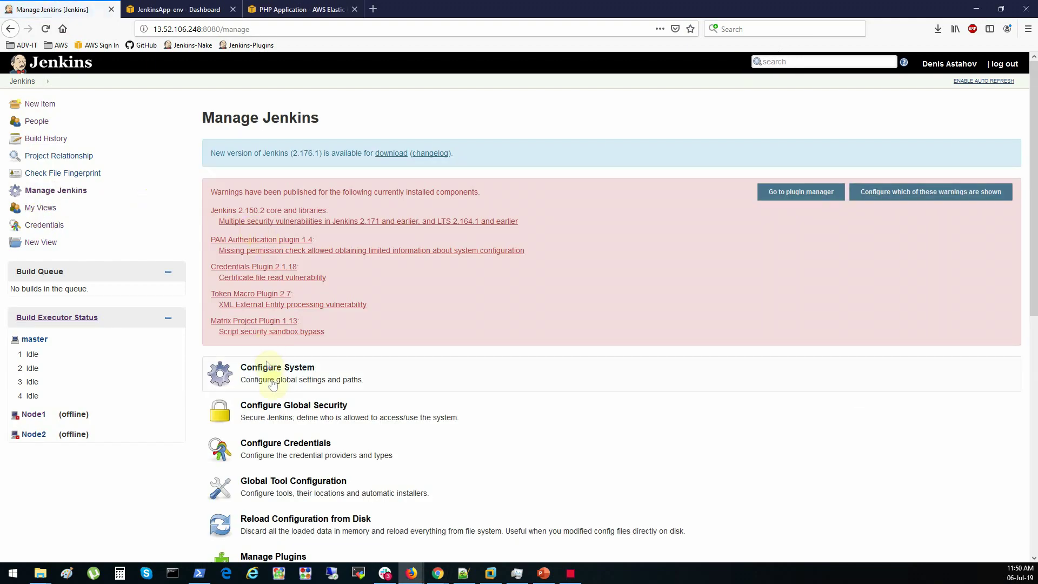
scroll(281, 395, down, 4)
click(278, 346)
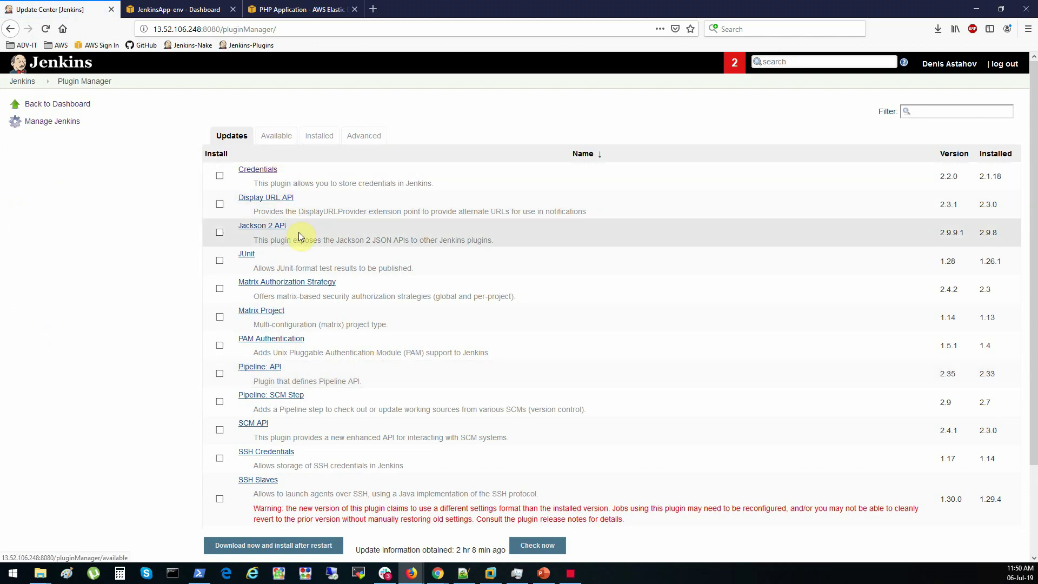
click(320, 139)
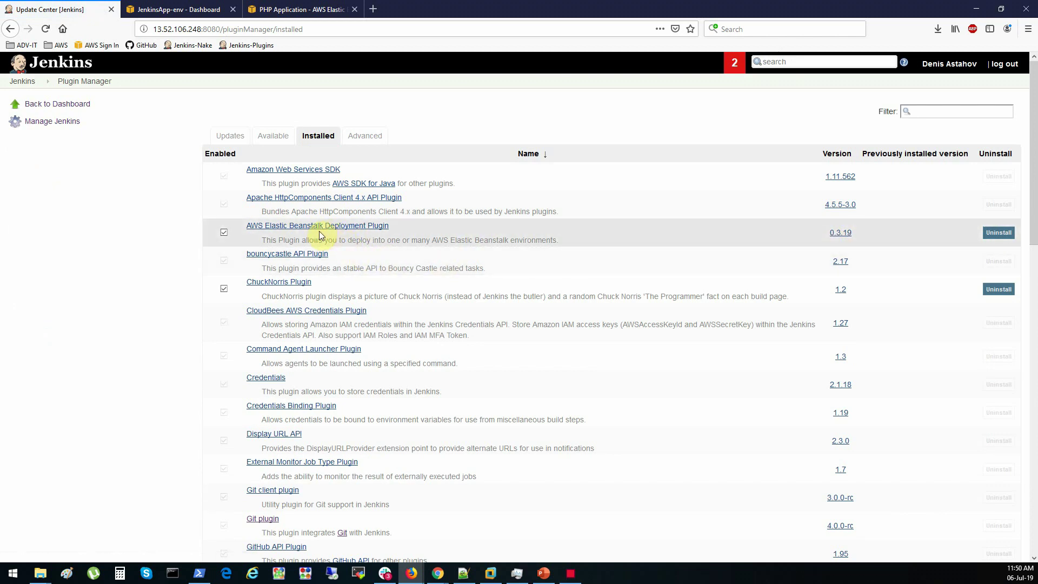
scroll(304, 298, down, 5)
scroll(301, 290, up, 5)
click(21, 81)
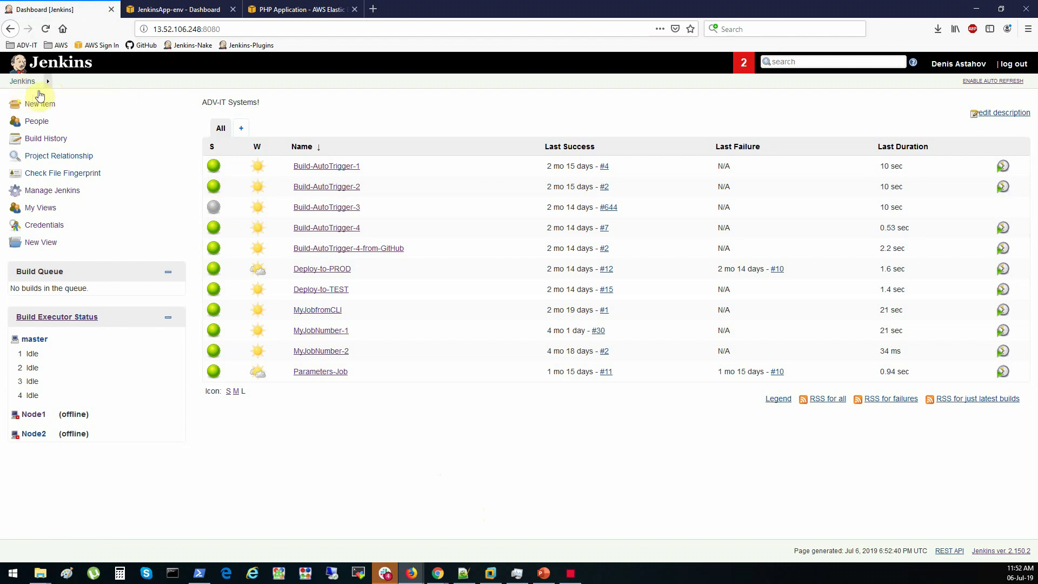
Create a freestyle job named Deploy-to-AWS-ElasticBeanstalk
click(31, 105)
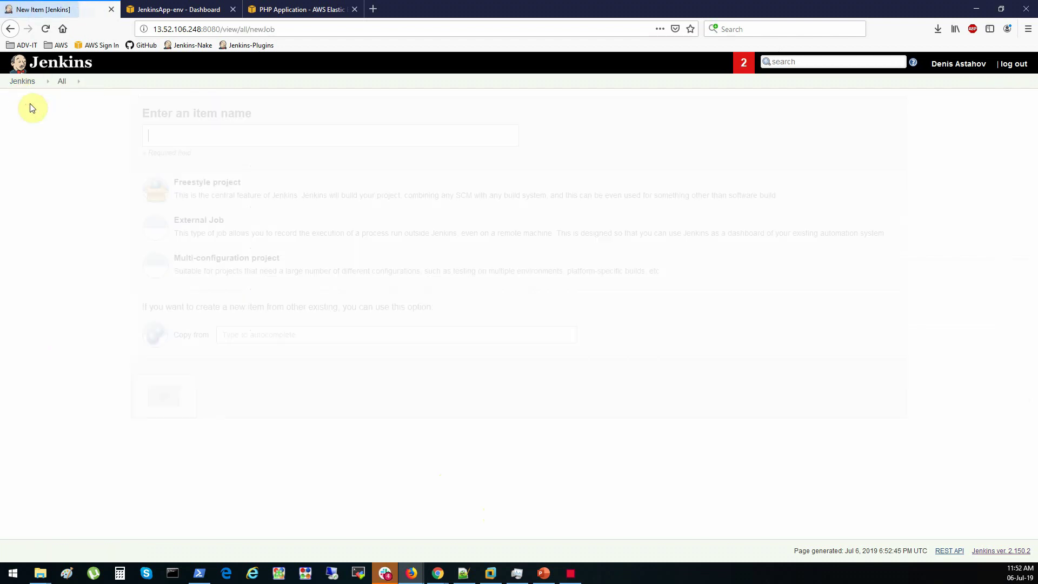
click(186, 132)
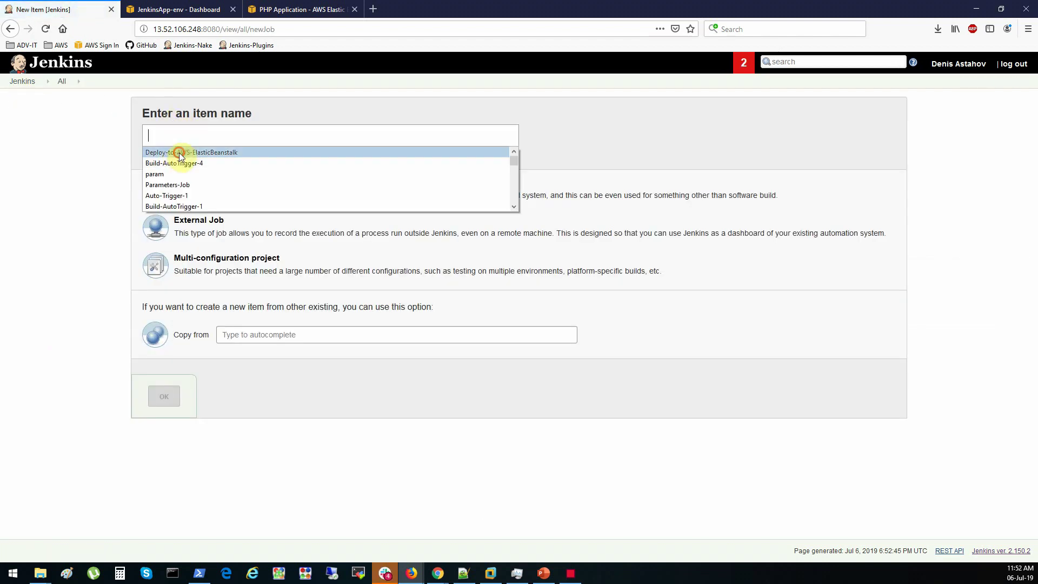
click(180, 152)
click(219, 192)
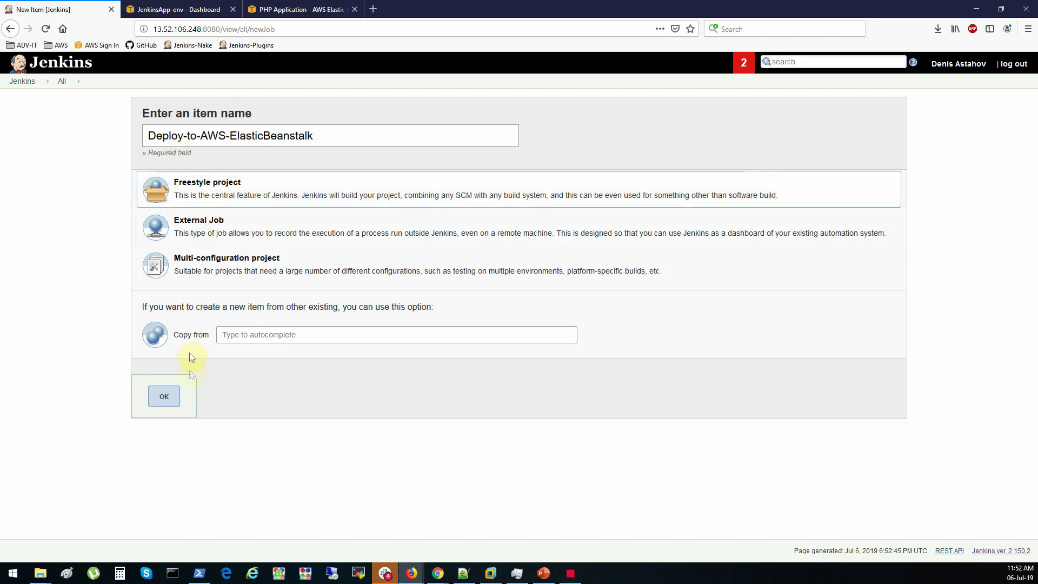
click(164, 396)
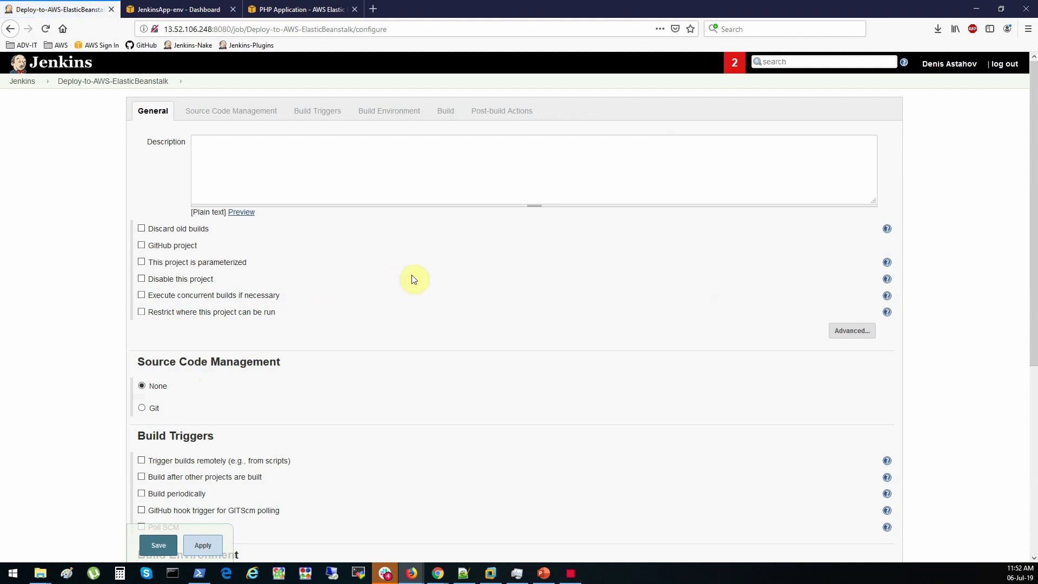
Add the job description, discard old builds keeping at most 5, and tick GitHub project
click(387, 170)
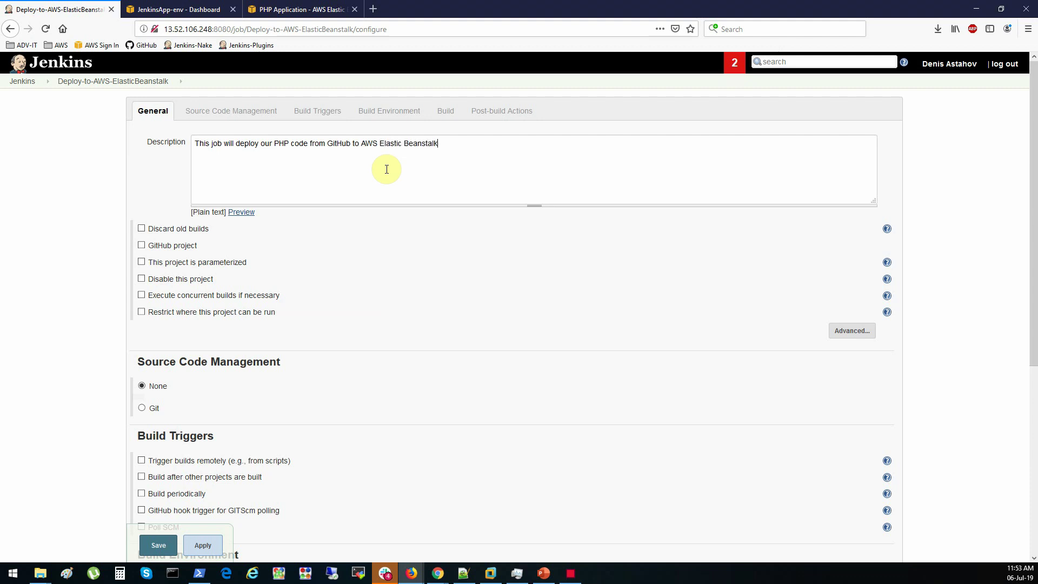
click(387, 169)
click(193, 231)
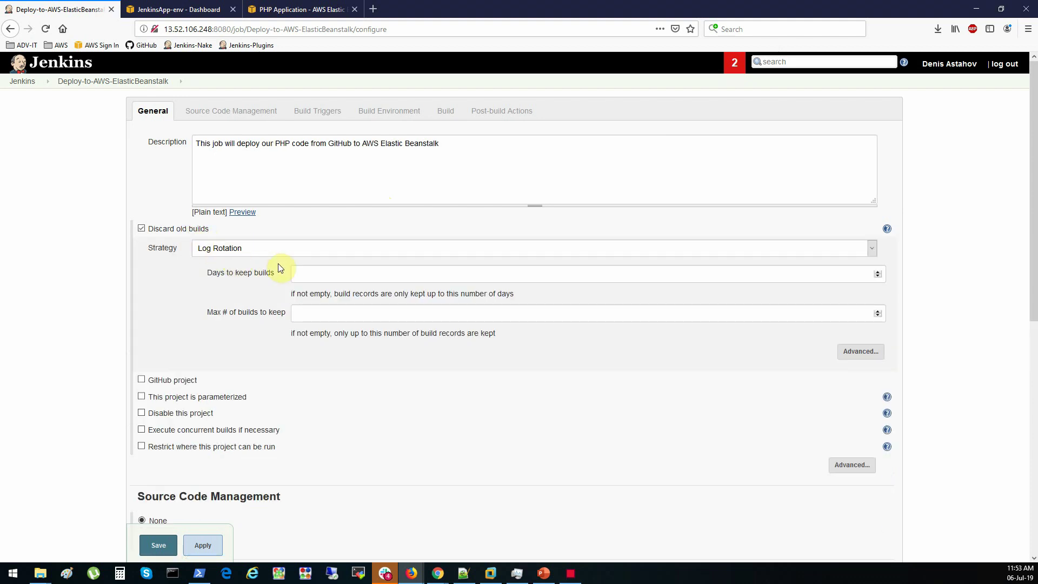
click(321, 315)
scroll(181, 306, down, 2)
click(161, 270)
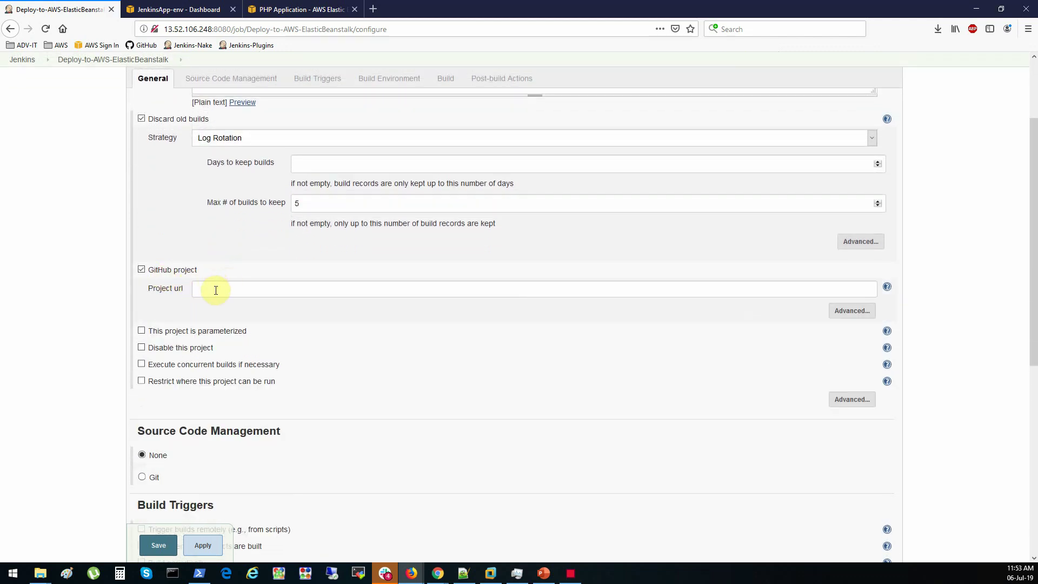
Paste the php-app-for-jenkins GitHub repository URL as the job's GitHub project URL
mouse_move(438, 573)
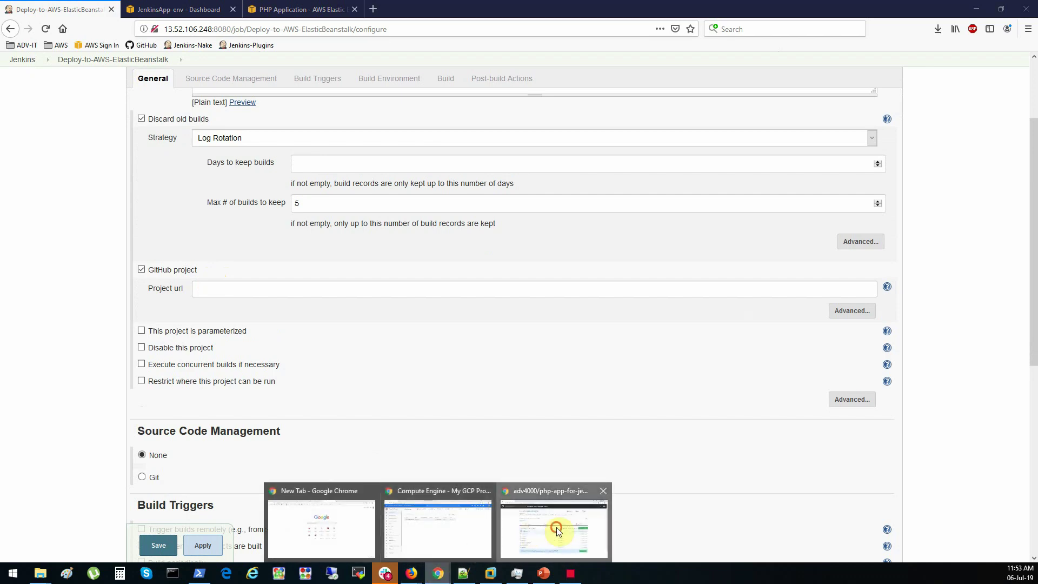
click(558, 532)
click(368, 30)
key(ctrl+c)
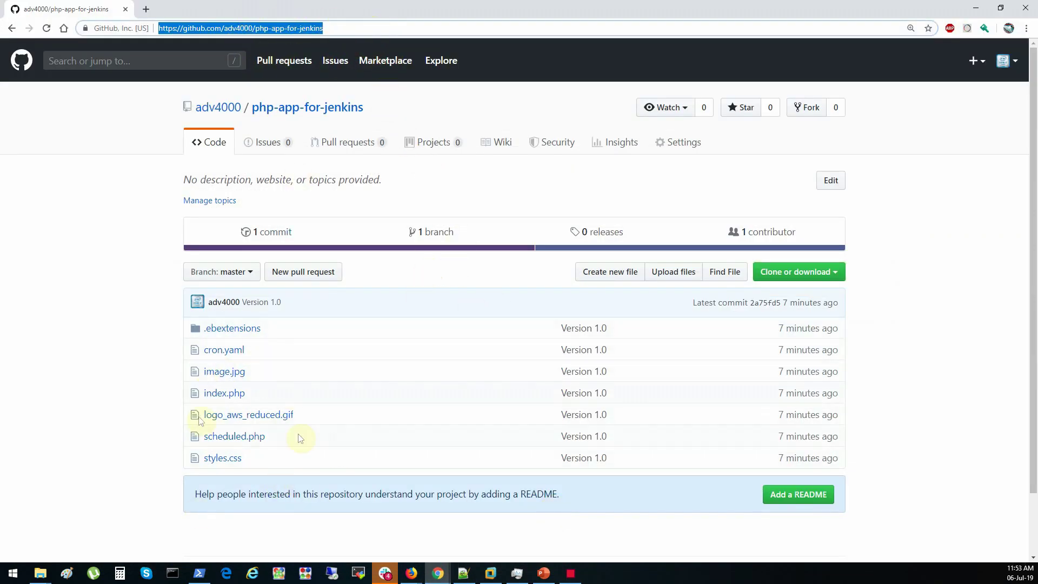
click(976, 8)
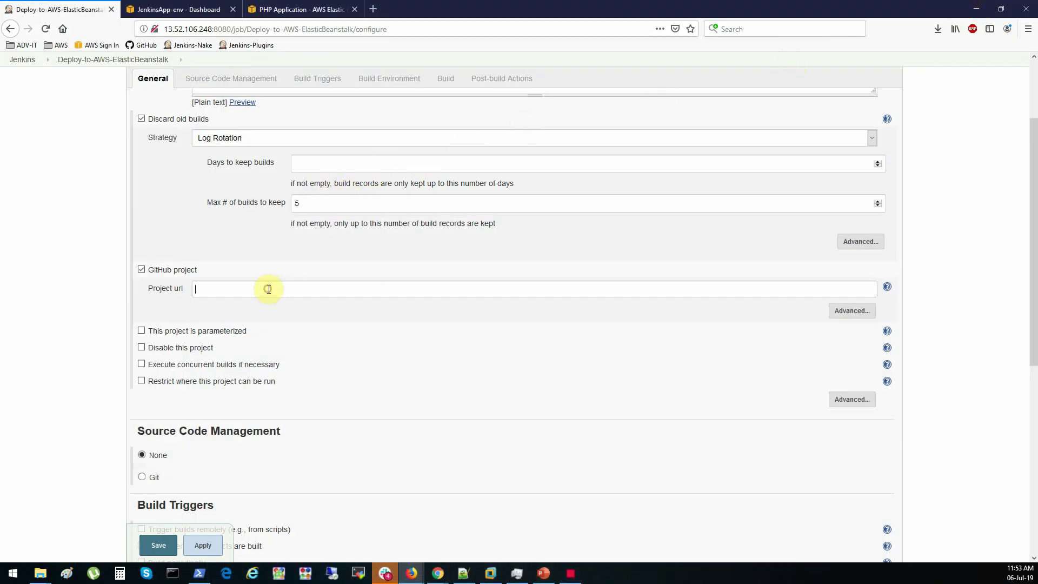
key(ctrl+v)
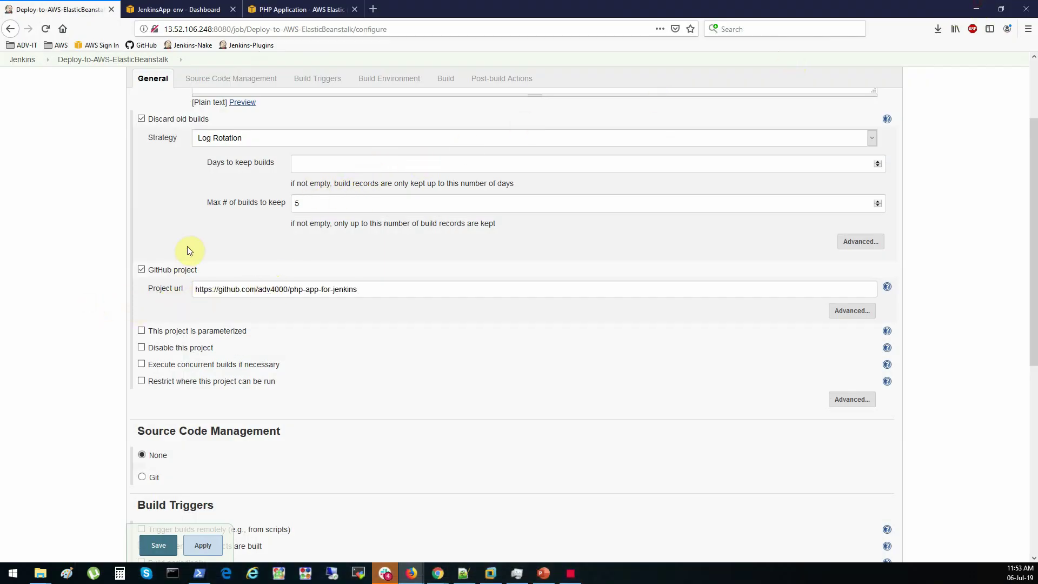
Set source code management to Git with the repository's SSH clone address as URL
scroll(187, 246, down, 5)
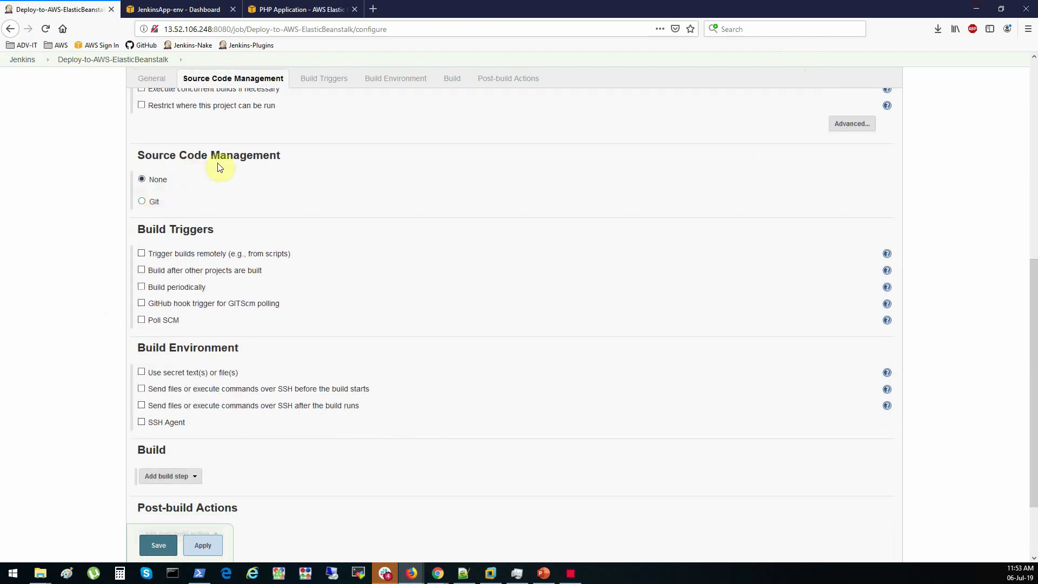
click(144, 202)
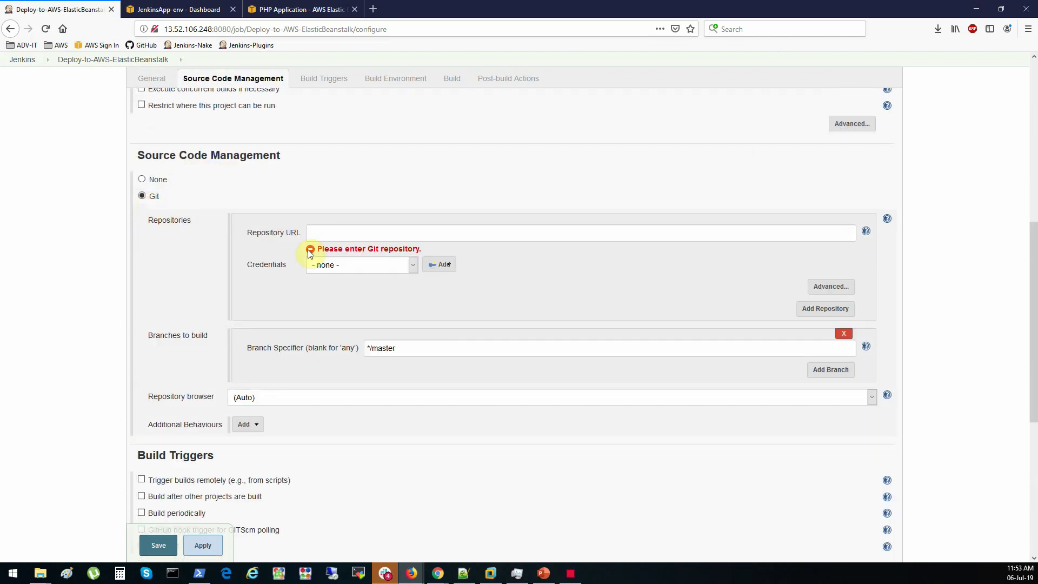
mouse_move(439, 576)
click(538, 544)
click(830, 274)
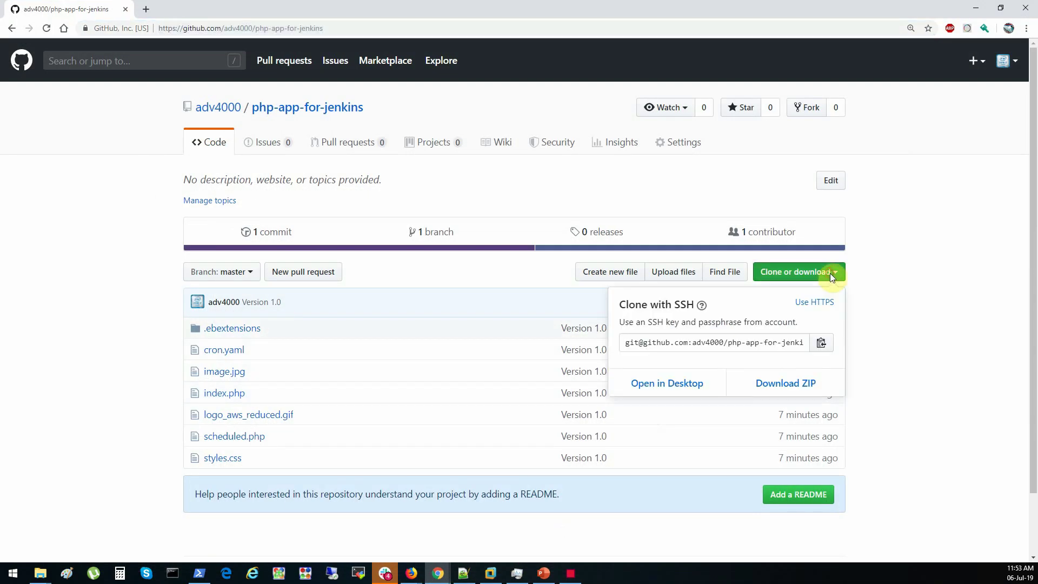
click(779, 348)
click(776, 348)
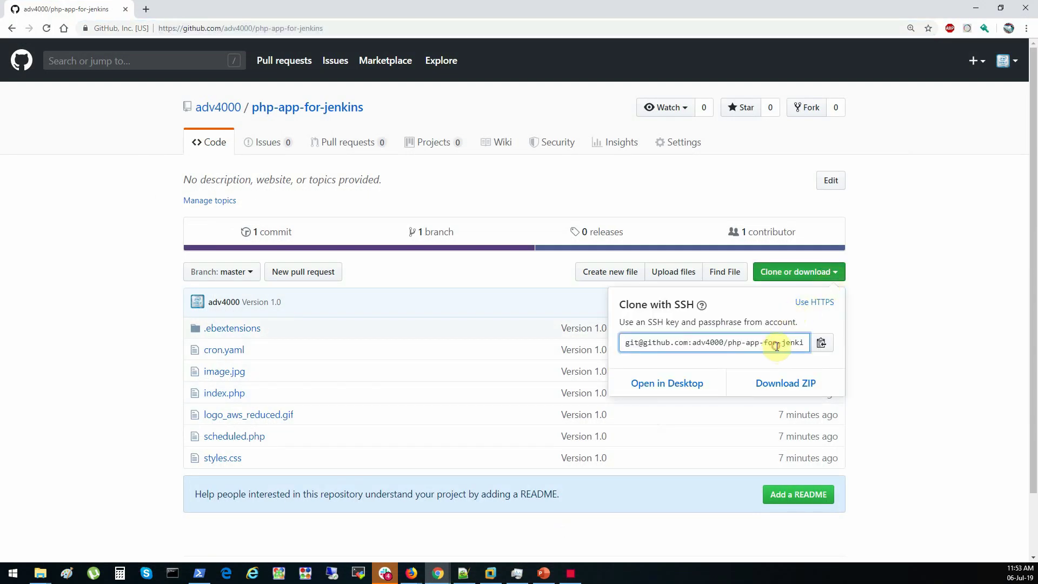
click(777, 346)
key(ctrl+c)
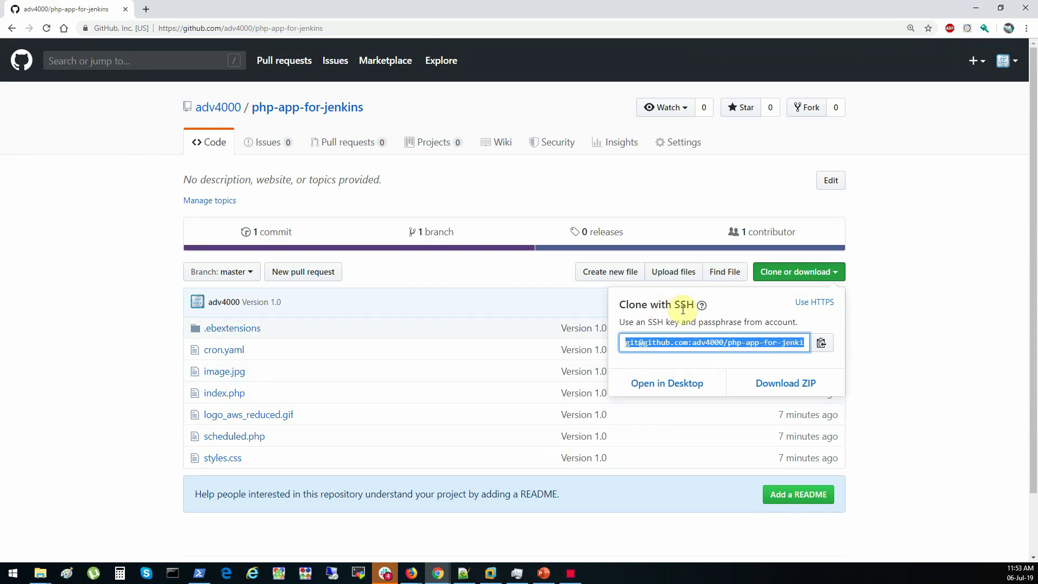
click(412, 572)
click(395, 236)
key(ctrl+v)
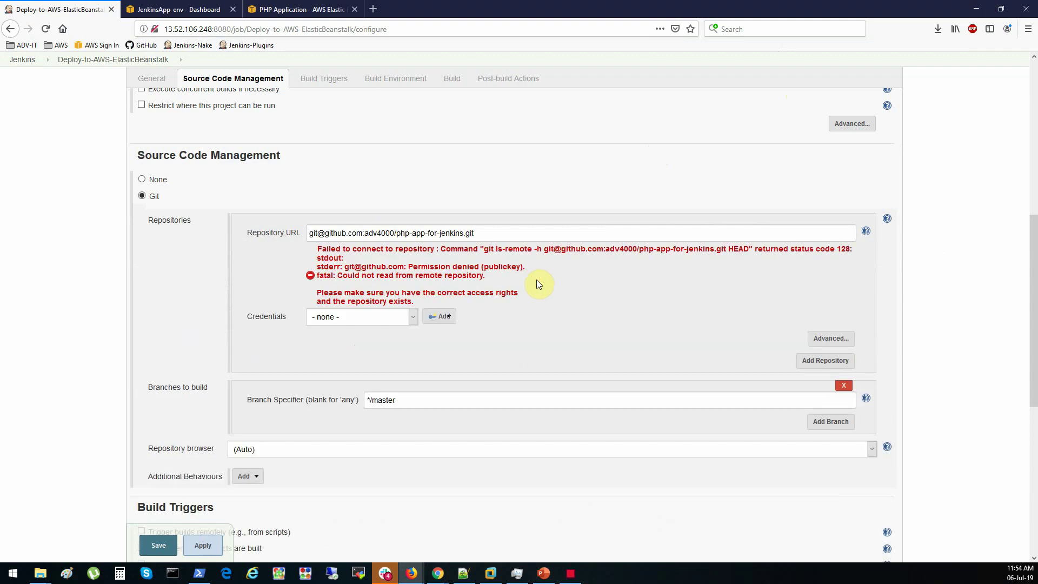
Use the github-ssh-key credentials and keep */master as the branch to build
click(413, 317)
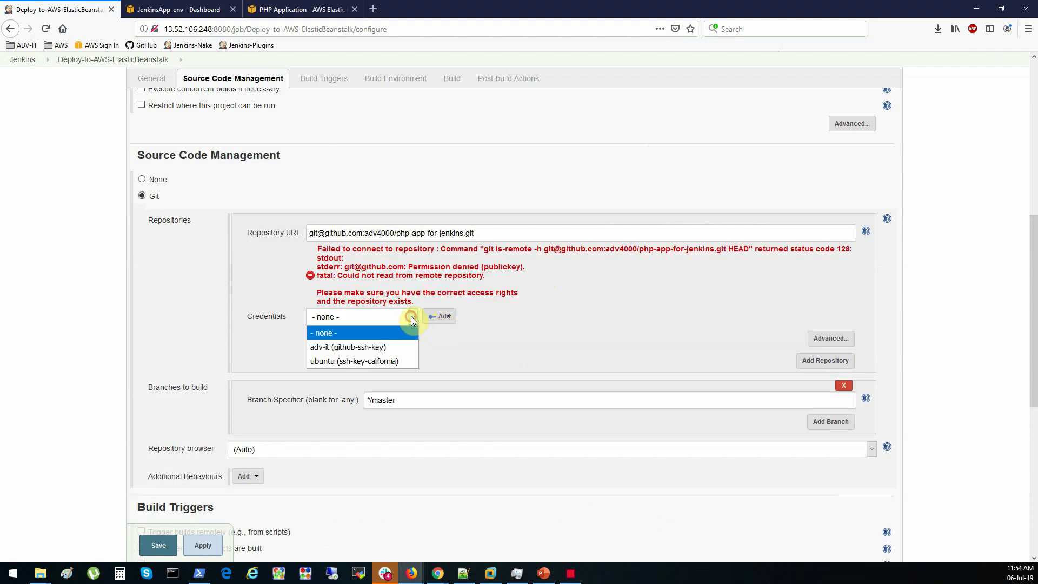
click(332, 348)
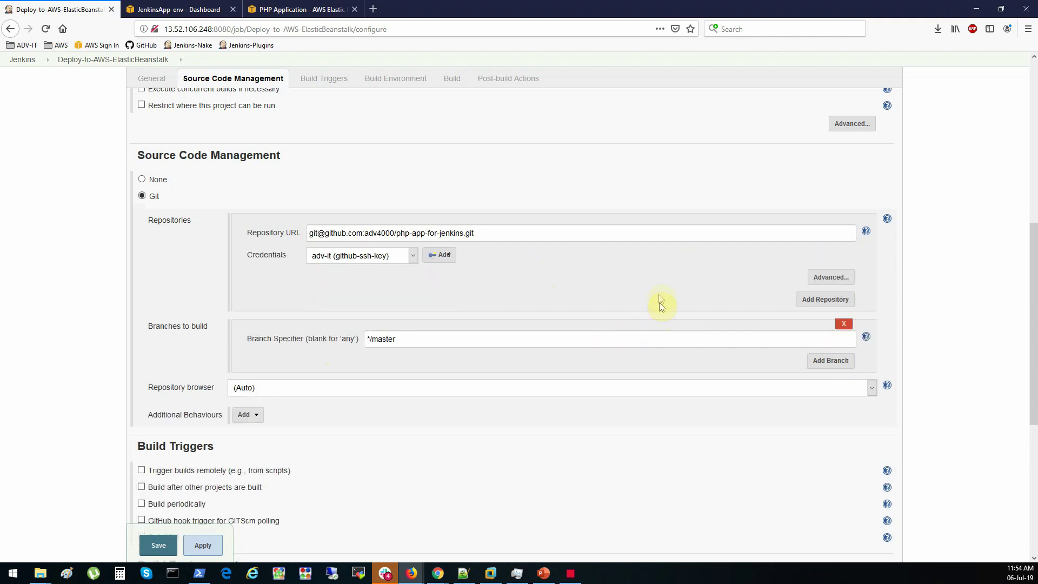
drag(440, 338, 357, 339)
click(524, 296)
Enable 'GitHub hook trigger for GITScm polling' and copy the Jenkins host:port from the address bar
scroll(524, 293, down, 5)
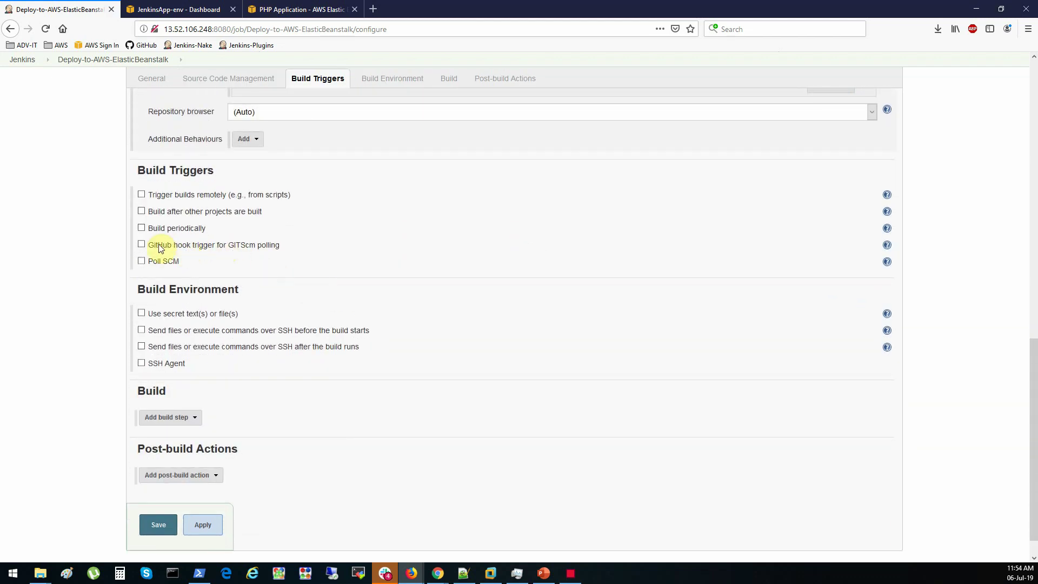
click(160, 246)
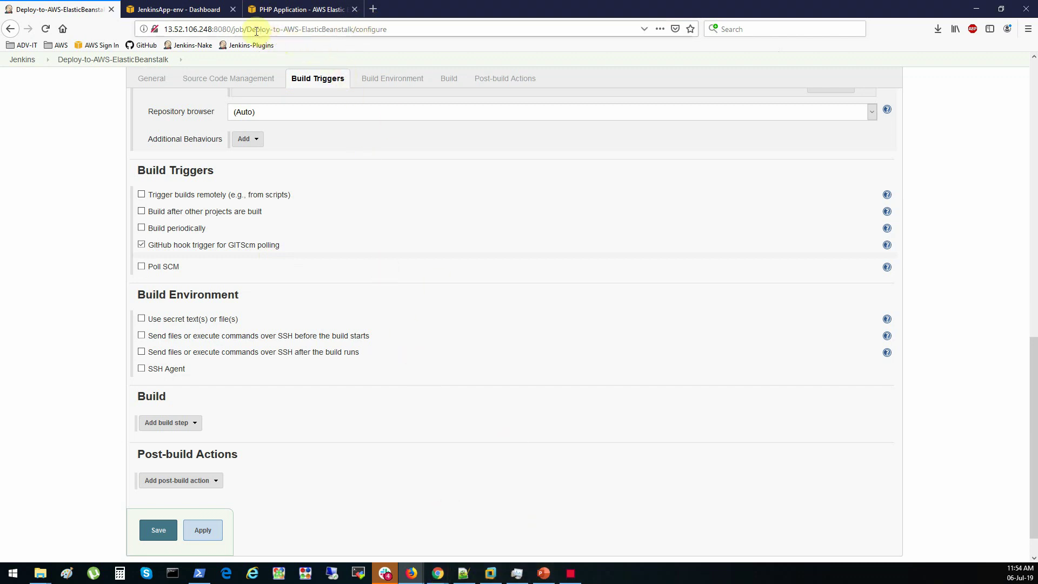
click(231, 29)
drag(232, 29, 163, 26)
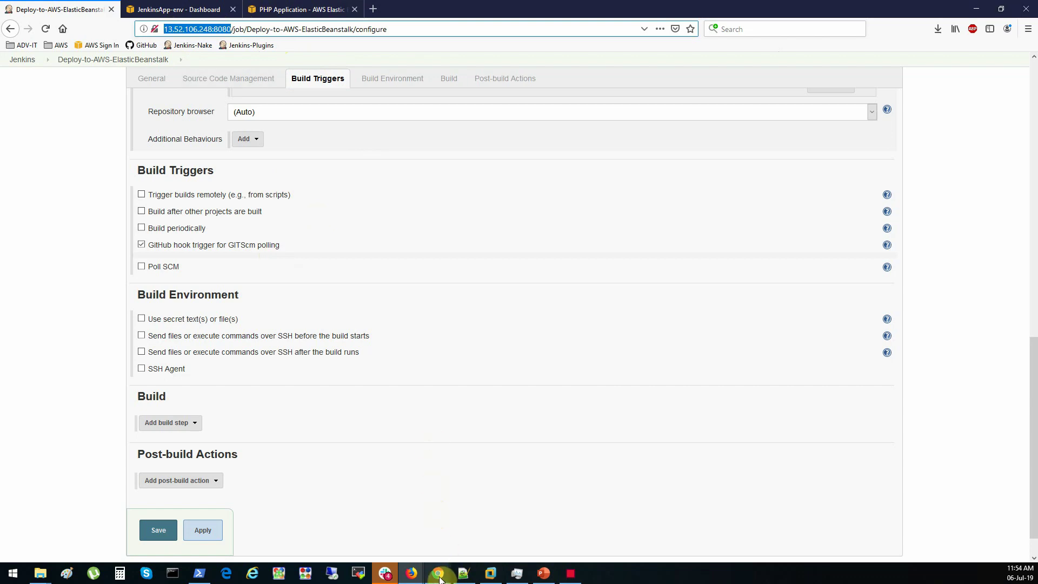
Start a new webhook in the repository's Settings > Webhooks and paste the Jenkins address as payload URL
mouse_move(439, 577)
click(539, 539)
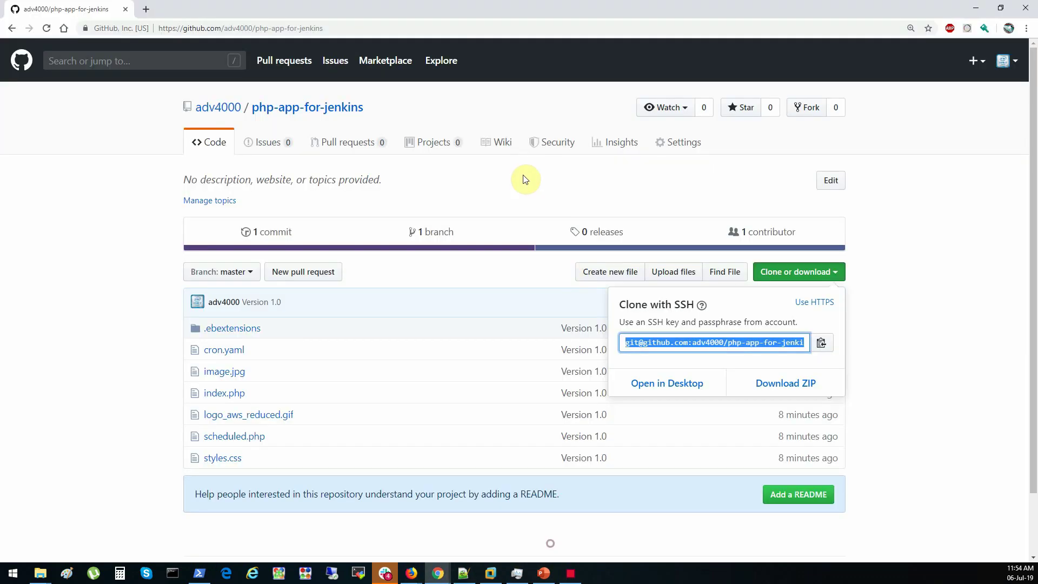
click(489, 214)
click(682, 148)
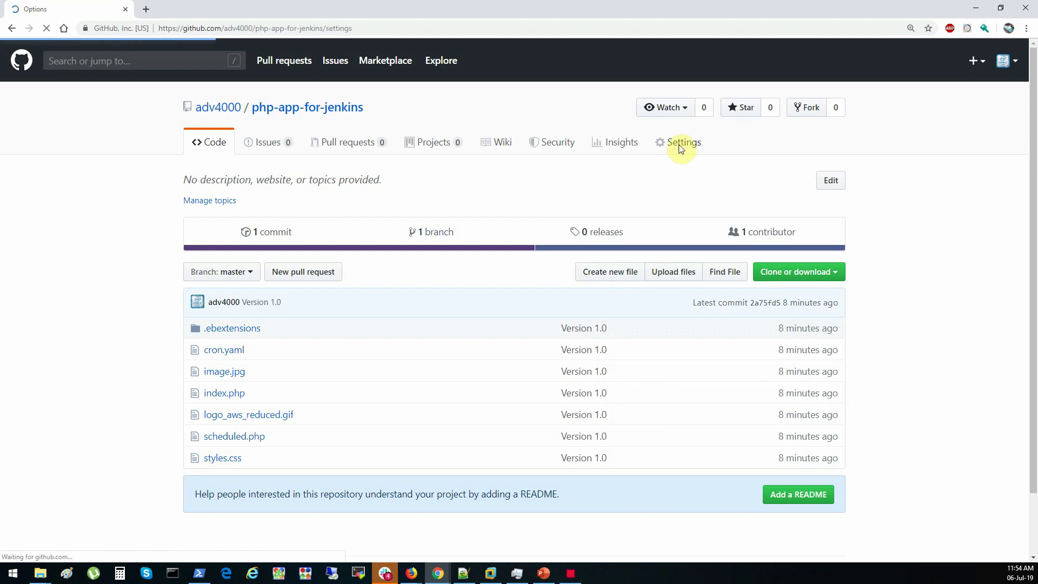
click(224, 263)
click(820, 189)
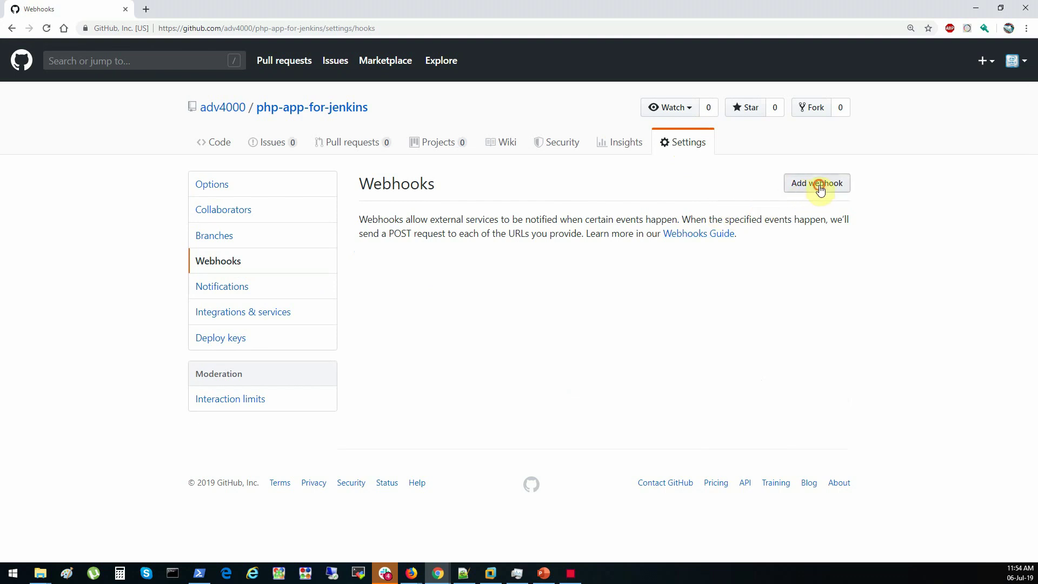
drag(500, 298, 349, 293)
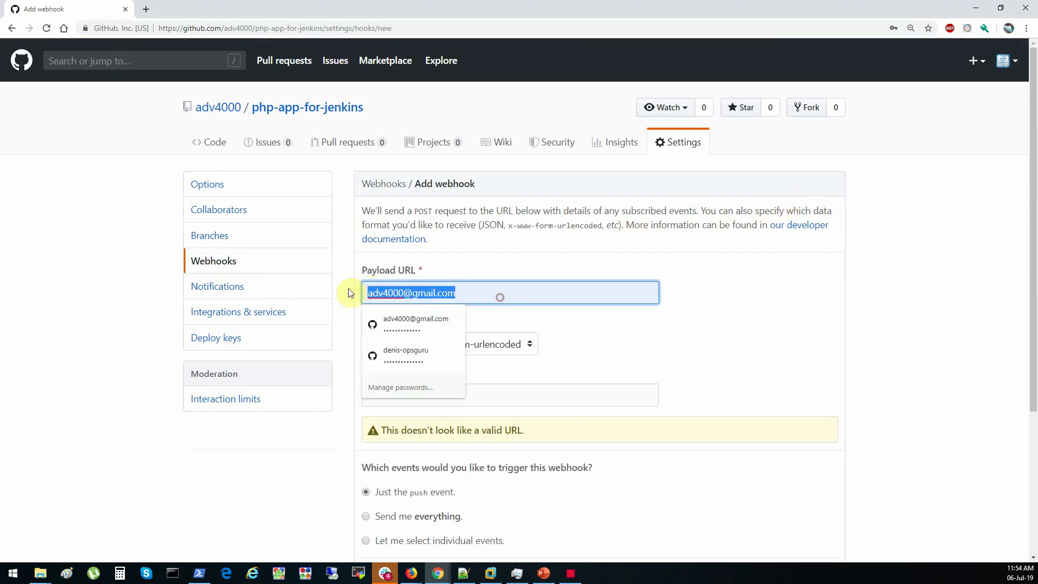
key(ctrl+v)
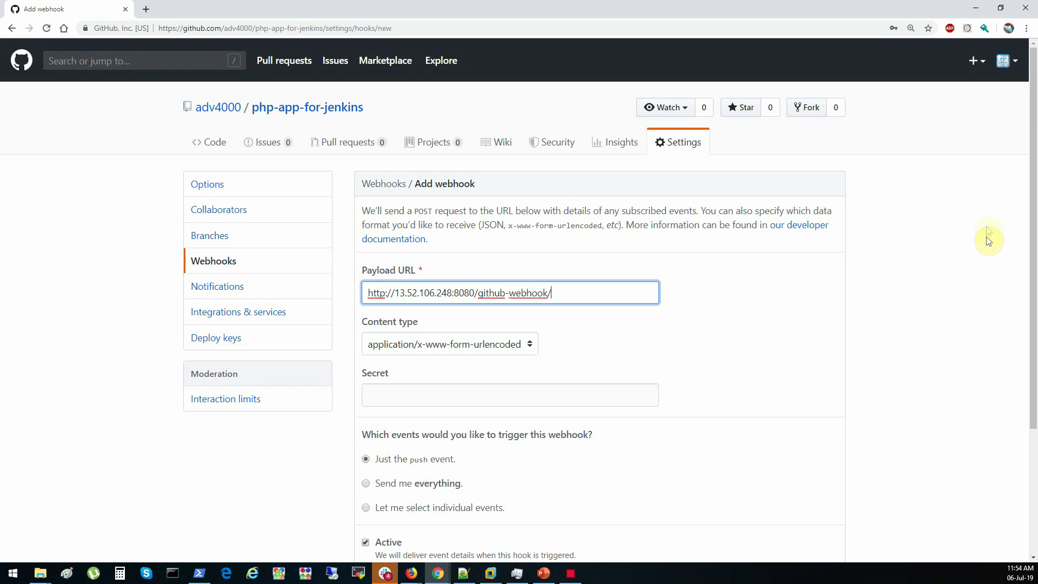
click(527, 344)
click(493, 361)
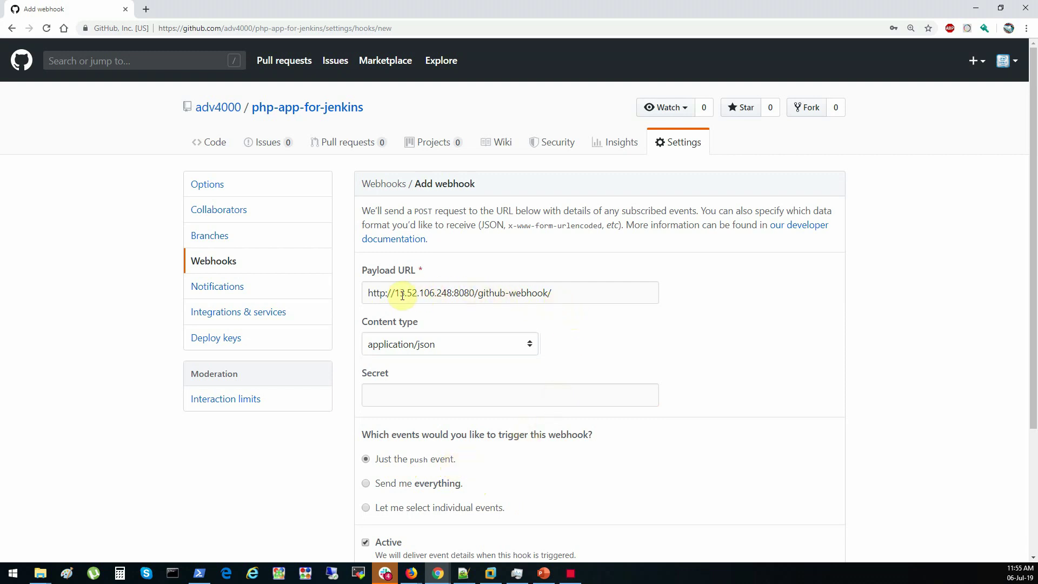
drag(368, 293, 615, 300)
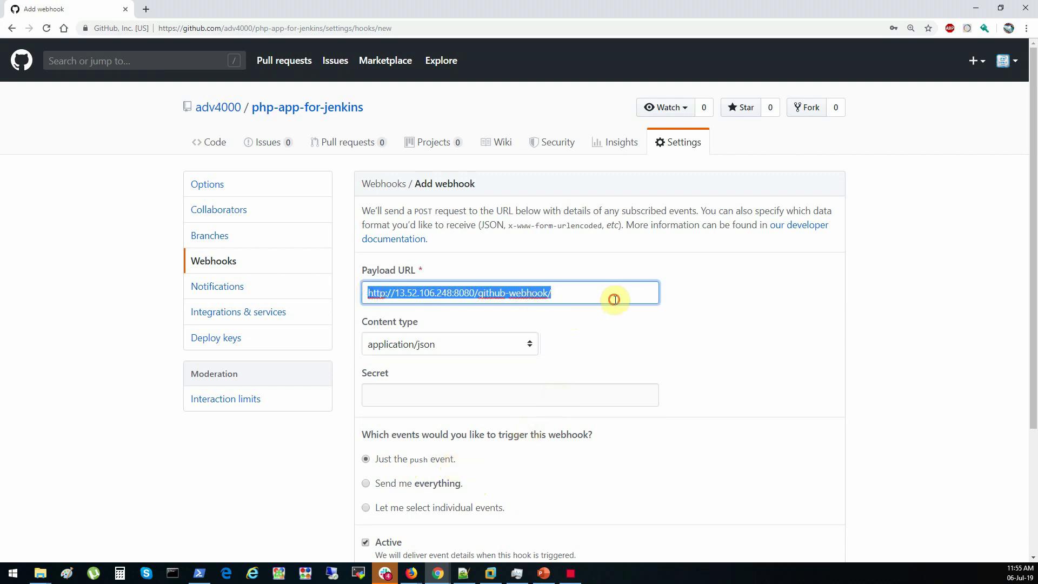
click(615, 300)
triple_click(608, 294)
click(779, 306)
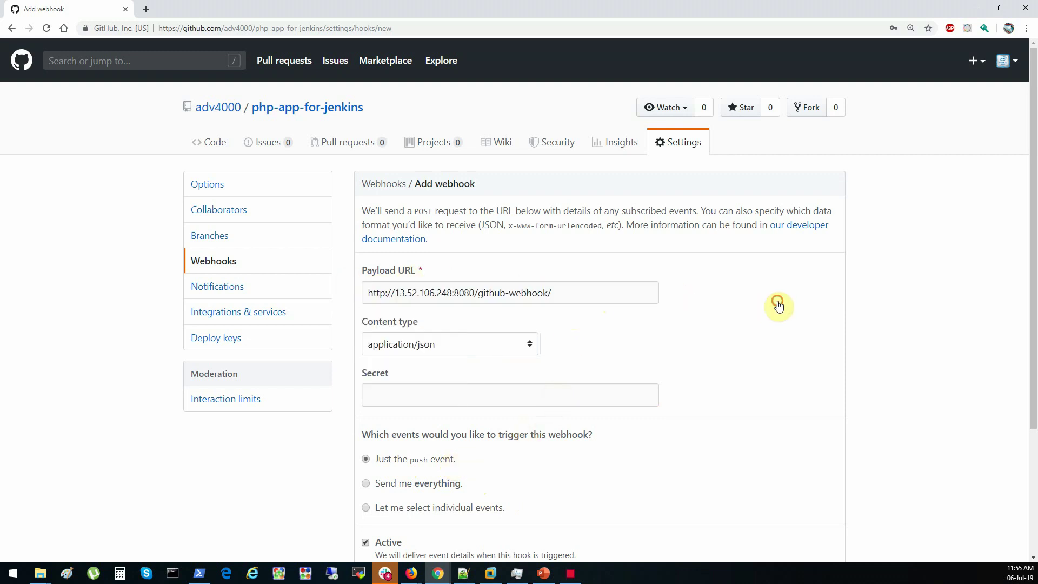
scroll(780, 304, down, 3)
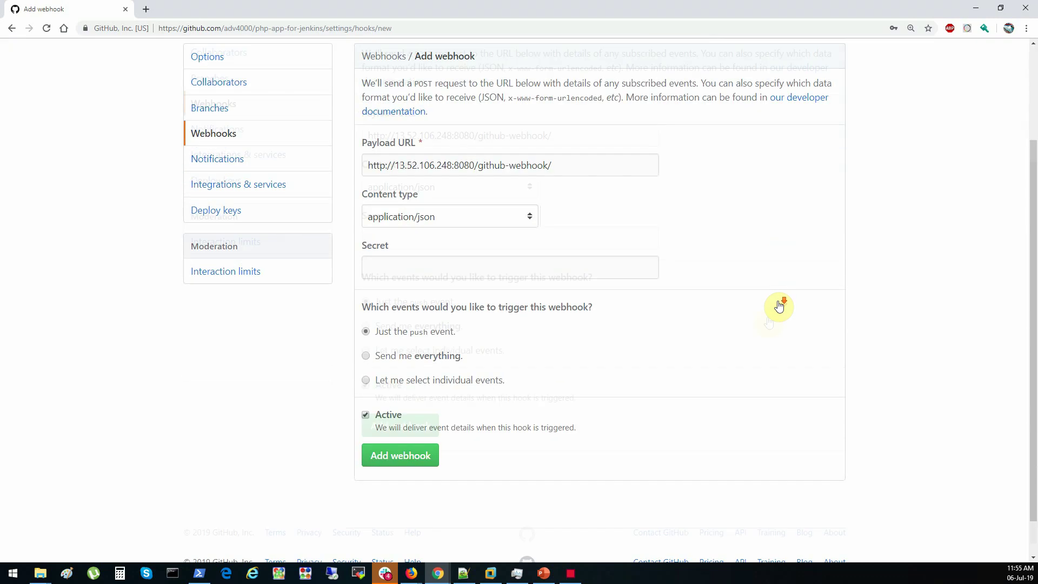
click(413, 417)
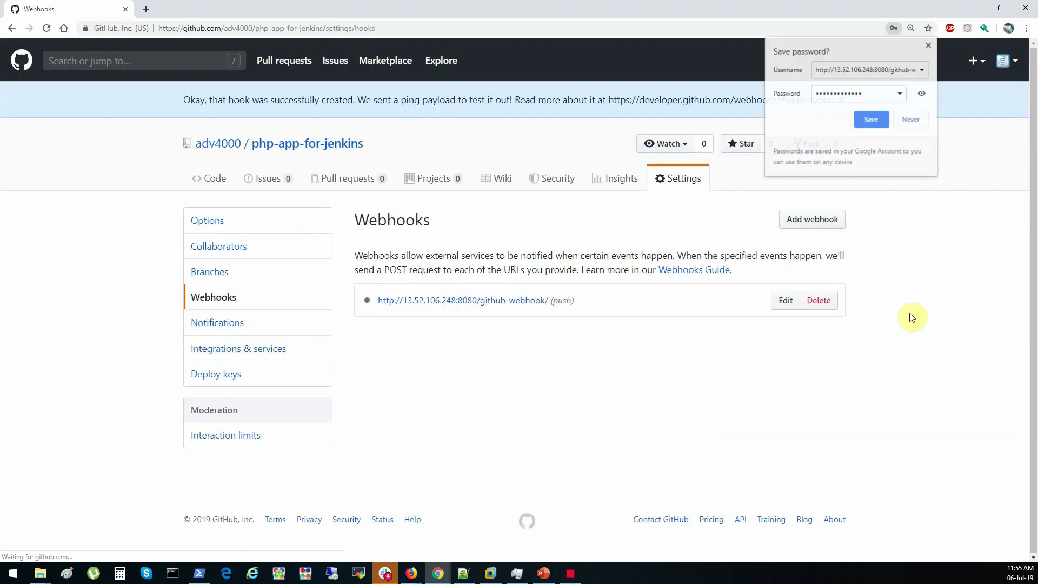
click(930, 45)
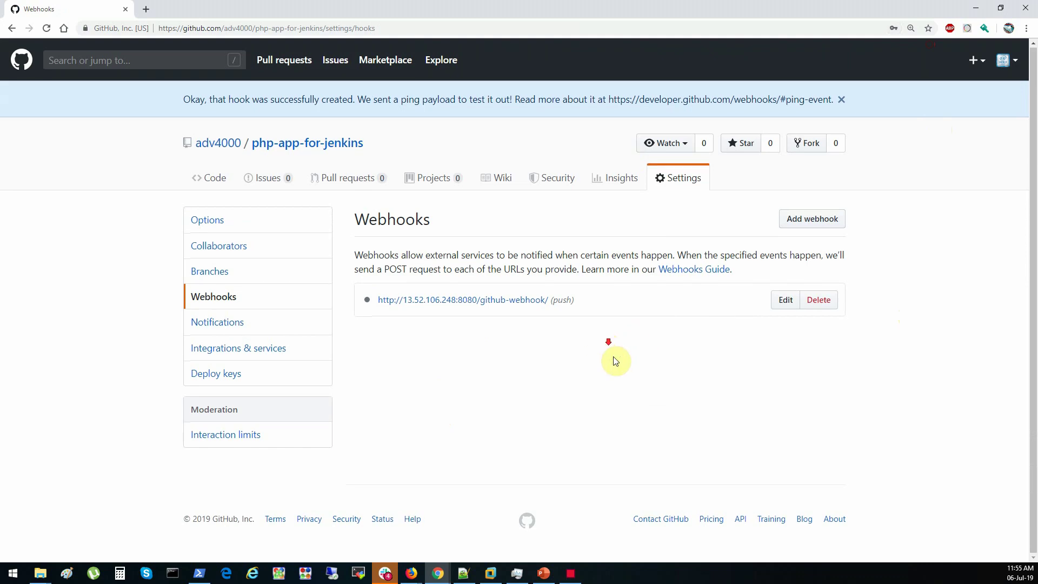
click(215, 179)
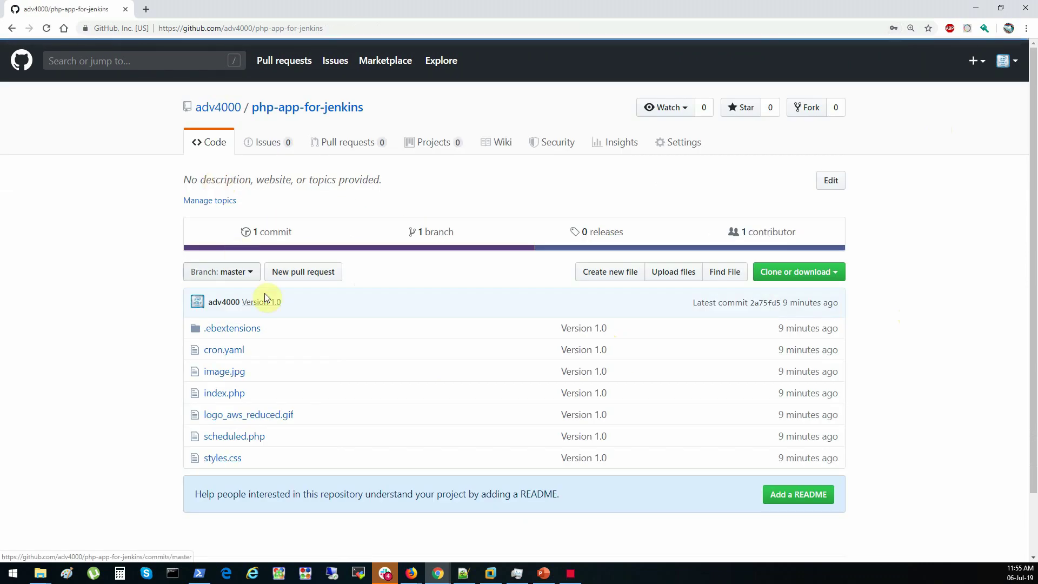
Add the Activate Chuck Norris post-build action to the job
click(976, 10)
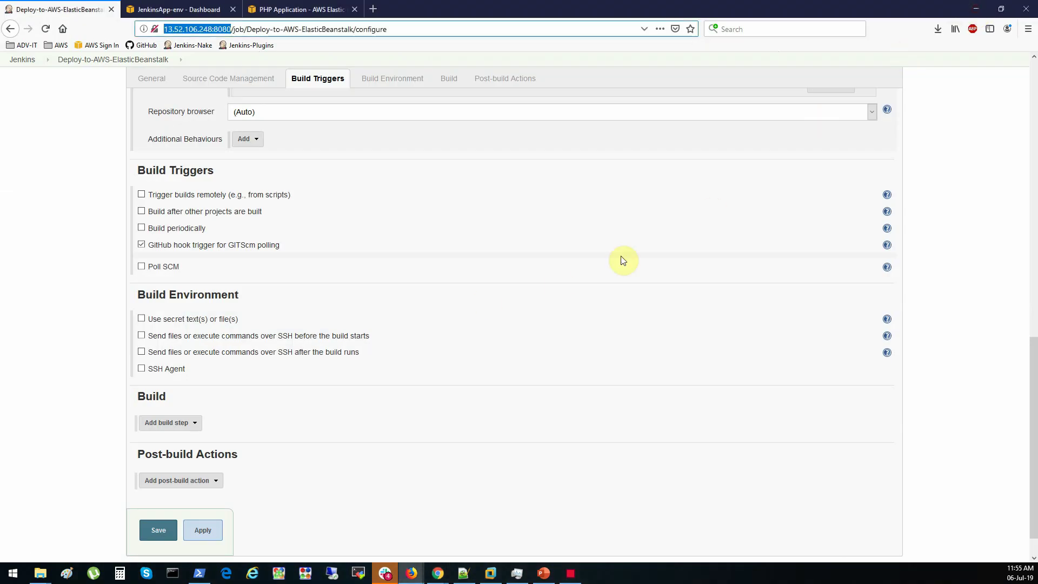
scroll(398, 262, up, 4)
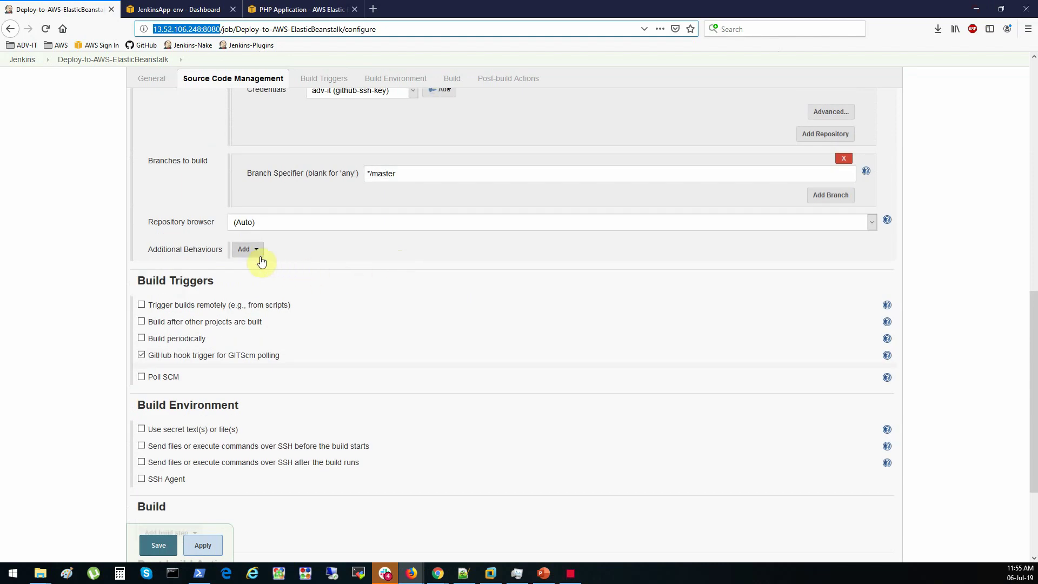
scroll(243, 328, down, 3)
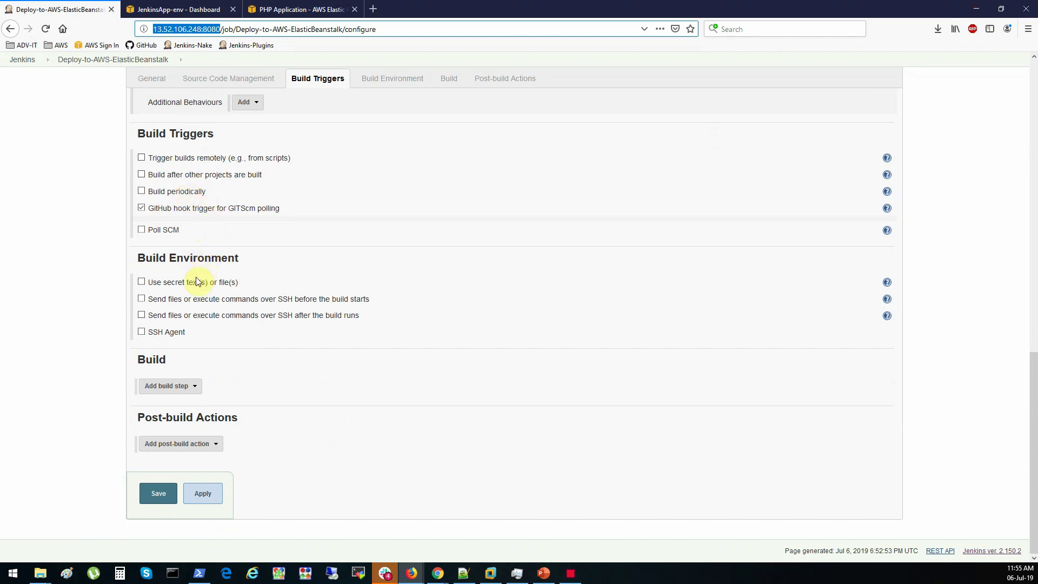
click(196, 389)
click(194, 387)
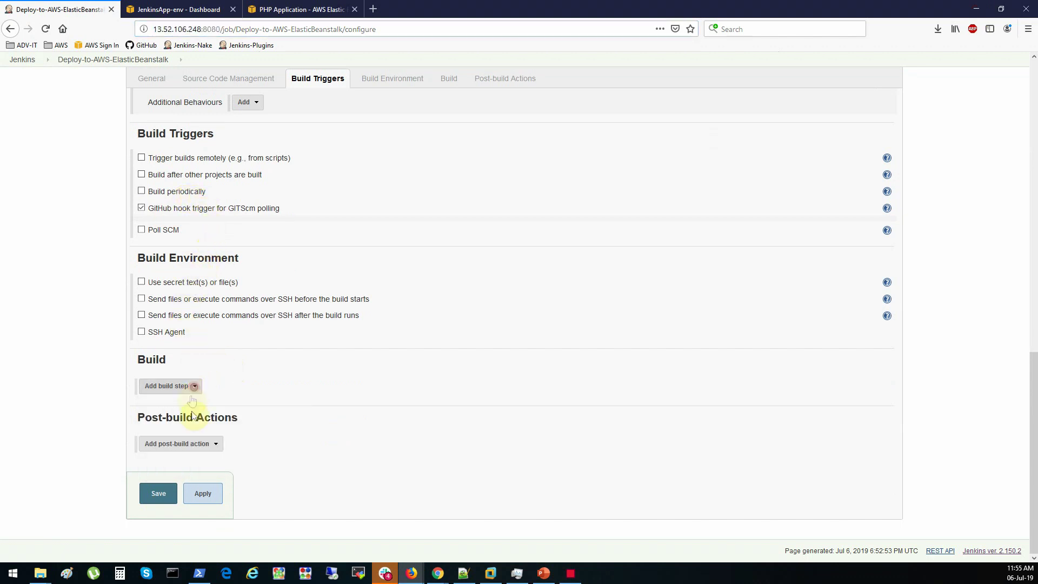
click(204, 445)
click(209, 298)
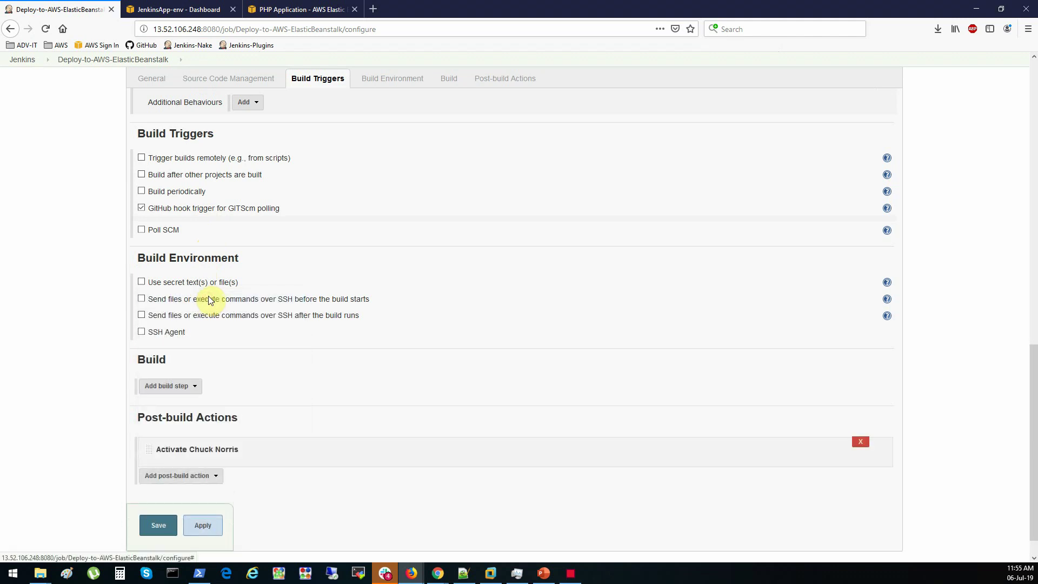
Add an AWS Elastic Beanstalk build step and start adding a credential to the Jenkins store
click(191, 387)
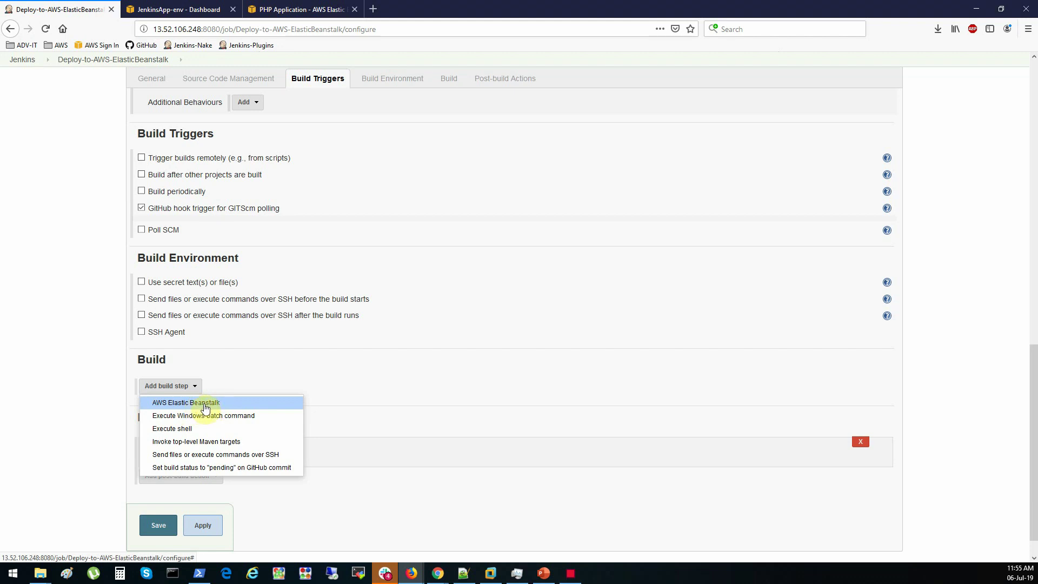
click(186, 403)
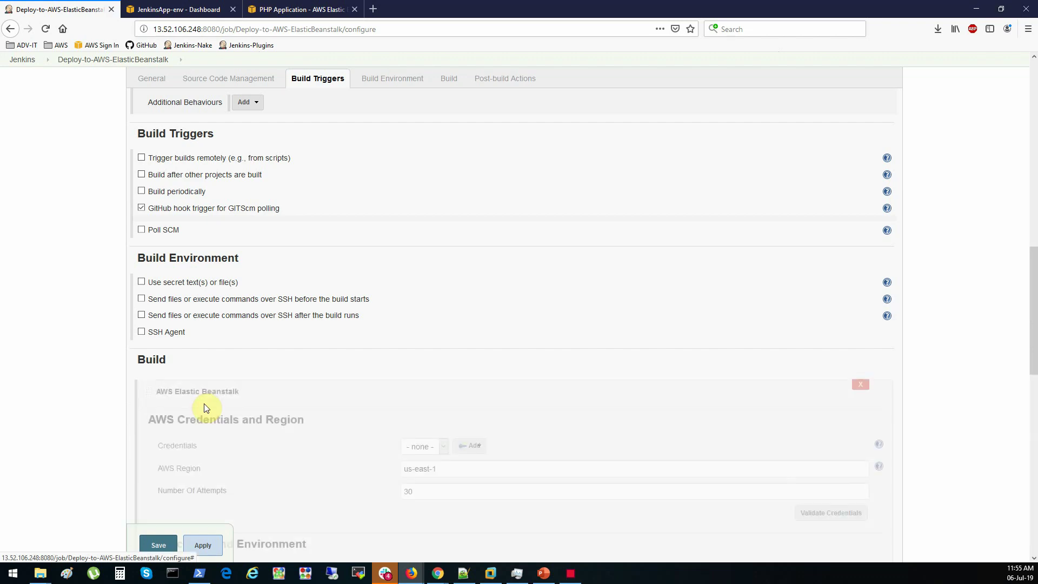
scroll(405, 371, down, 2)
scroll(406, 371, down, 4)
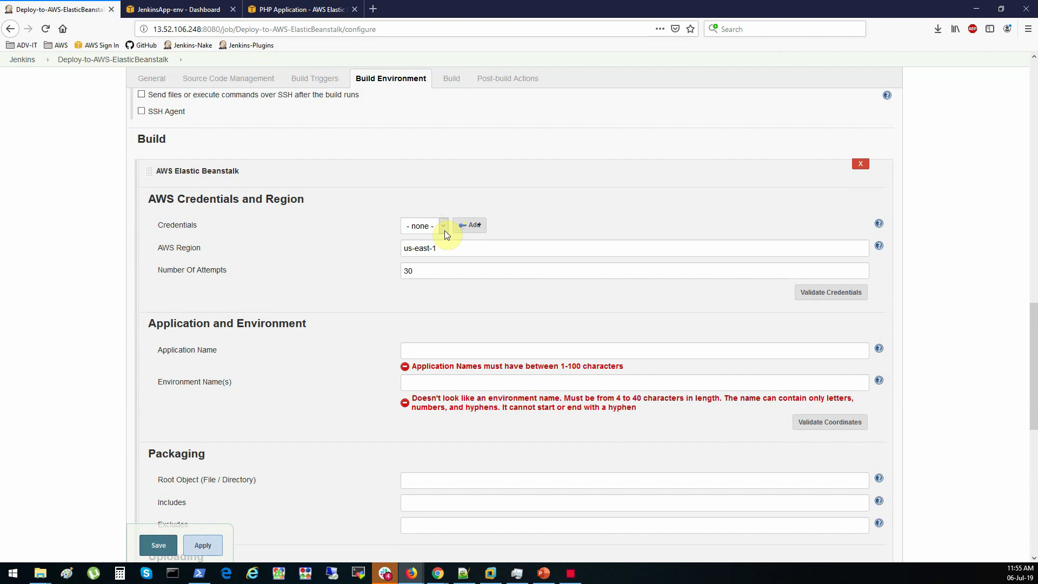
click(444, 231)
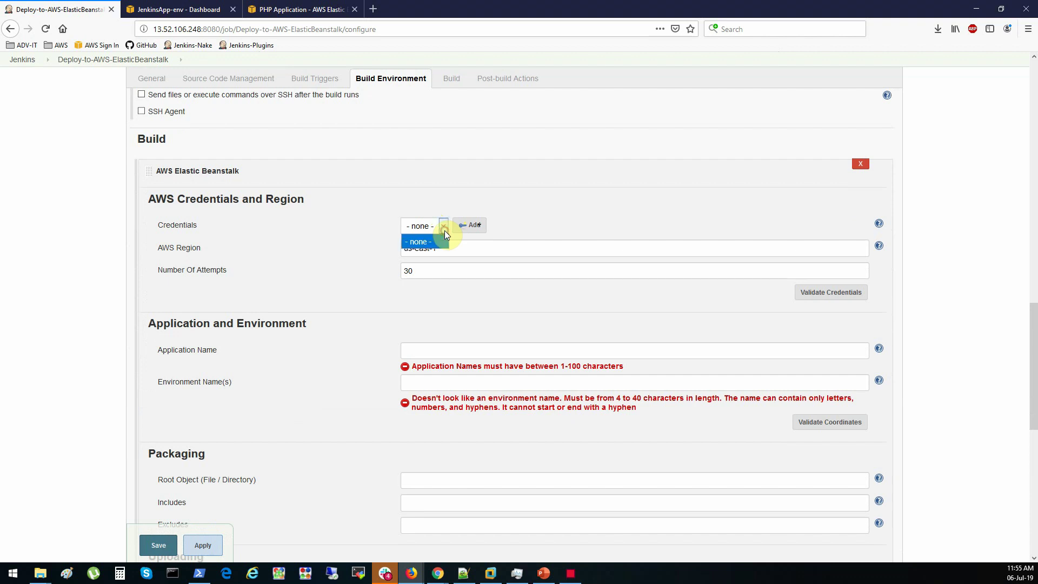
click(470, 227)
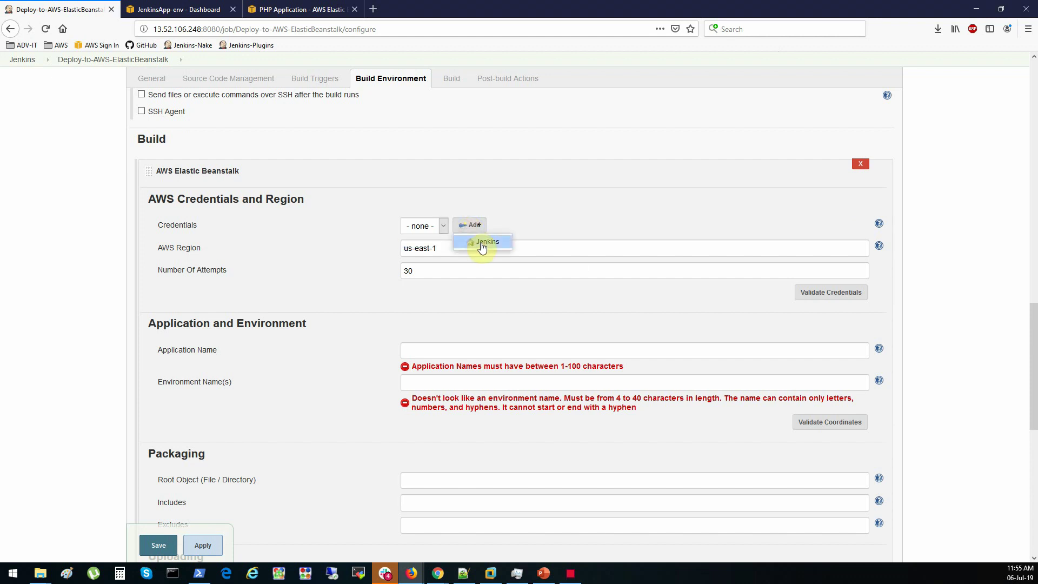
click(482, 243)
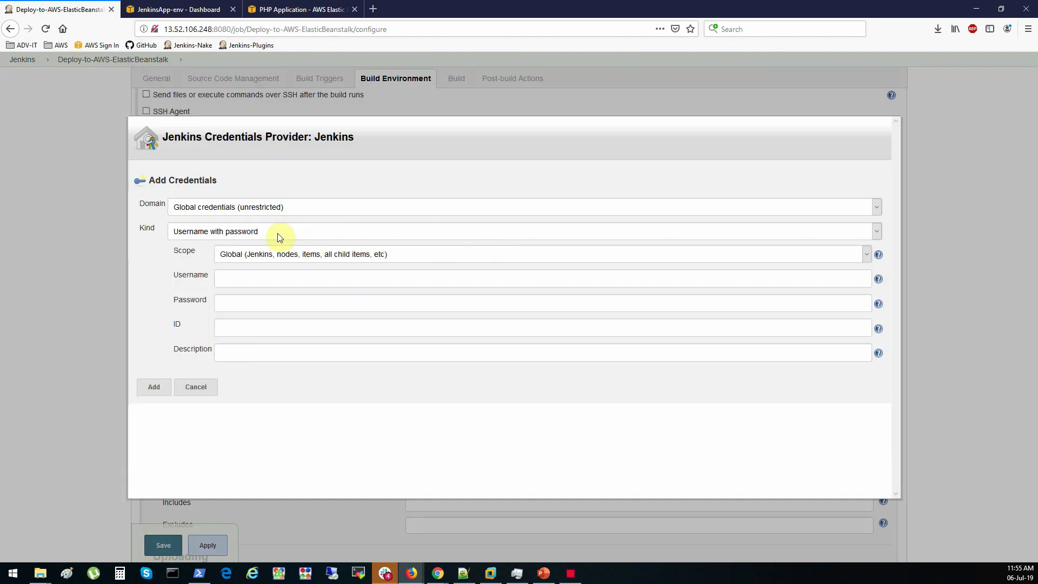
Create an AWS Credentials entry with ID jenkins-aws-beanstalk and description 'Jenkins access to AWS'
click(282, 210)
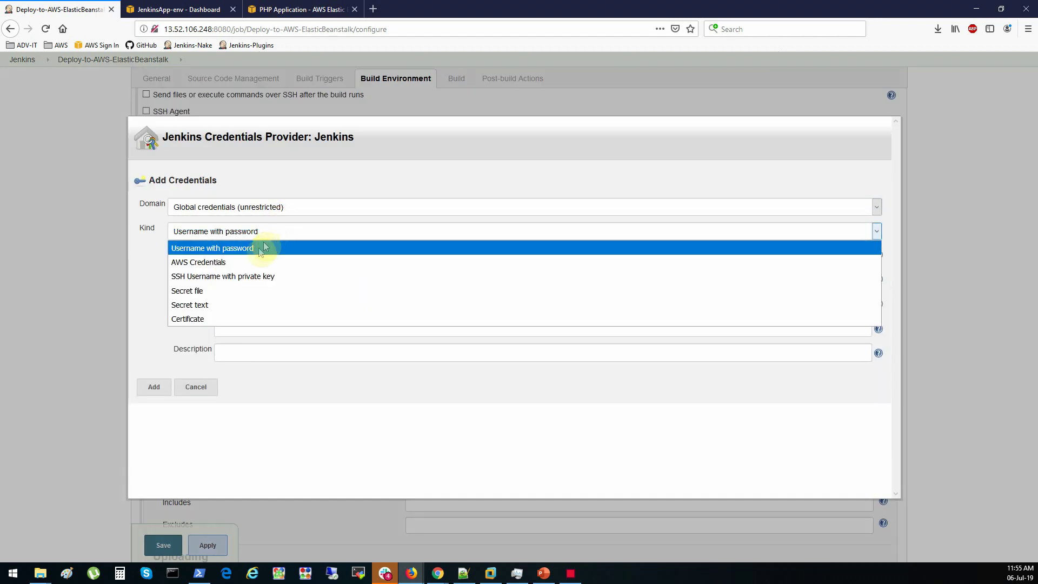
click(212, 263)
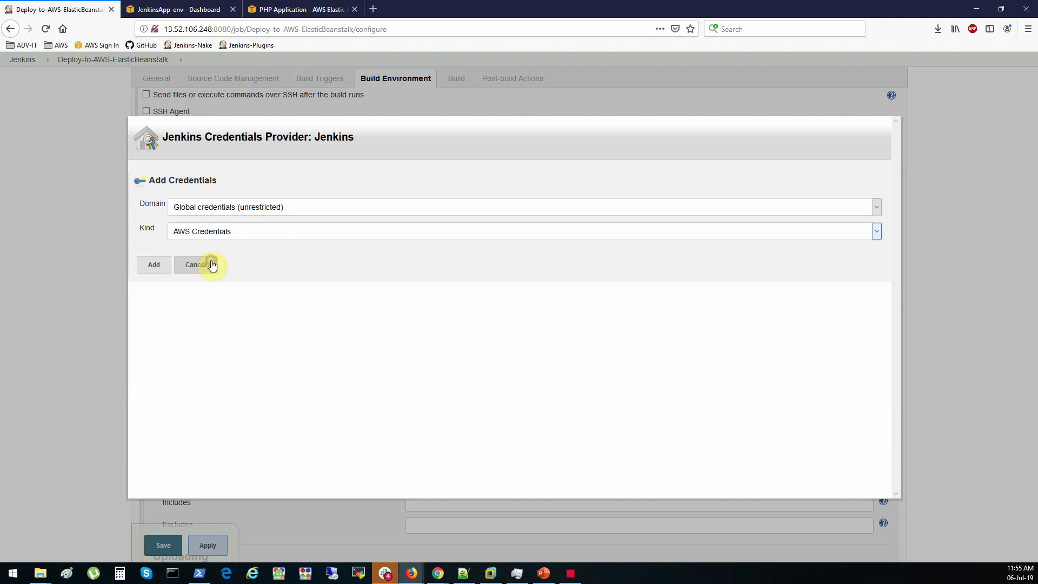
click(283, 282)
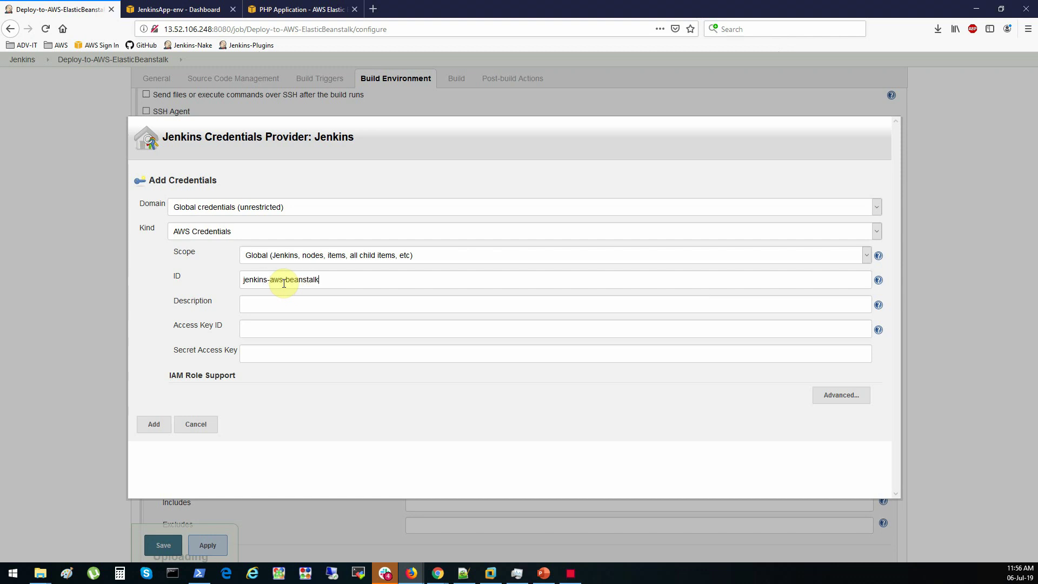
click(308, 306)
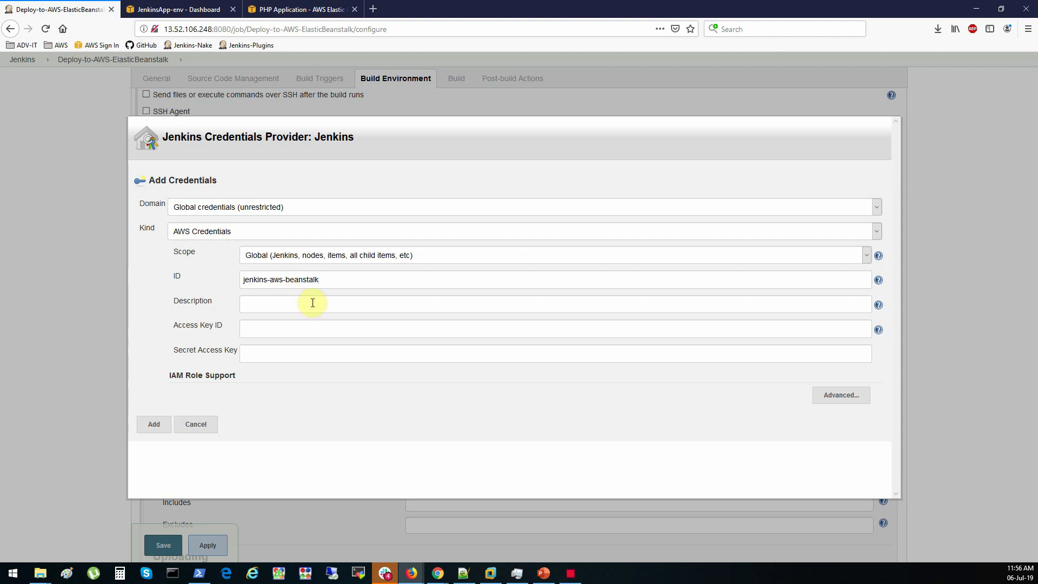
text(Jenkins access tp A)
key(BackSpace)
key(BackSpace)
key(BackSpace)
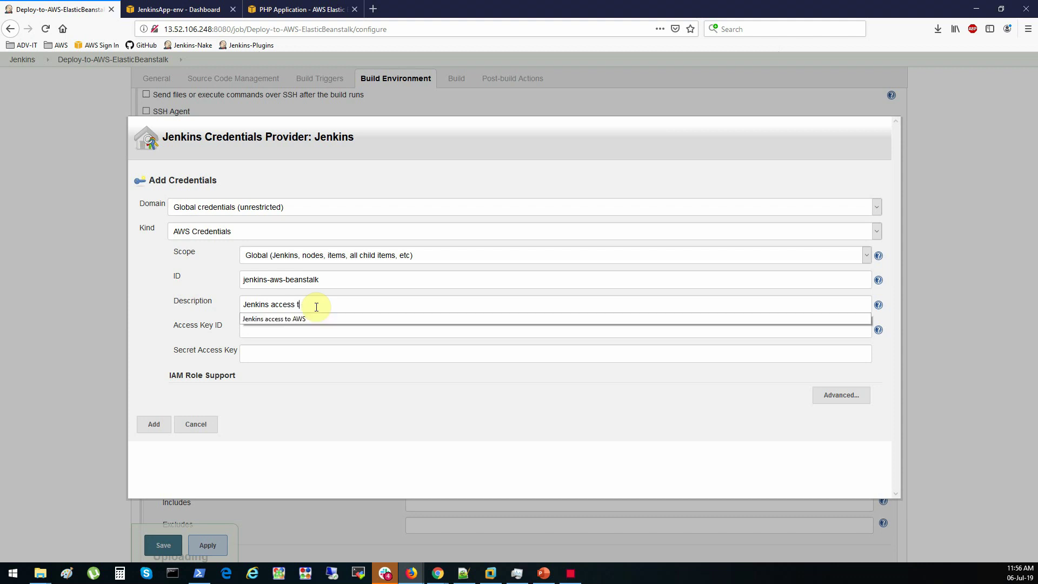
click(306, 319)
Paste in the access key ID and secret access key, then add the credentials
click(312, 323)
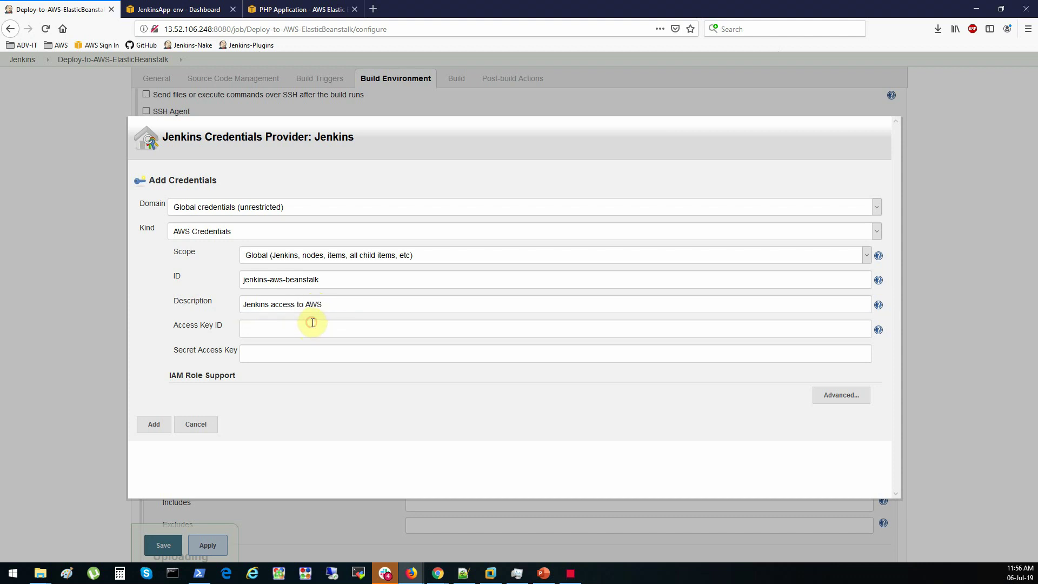
key(alt+Tab)
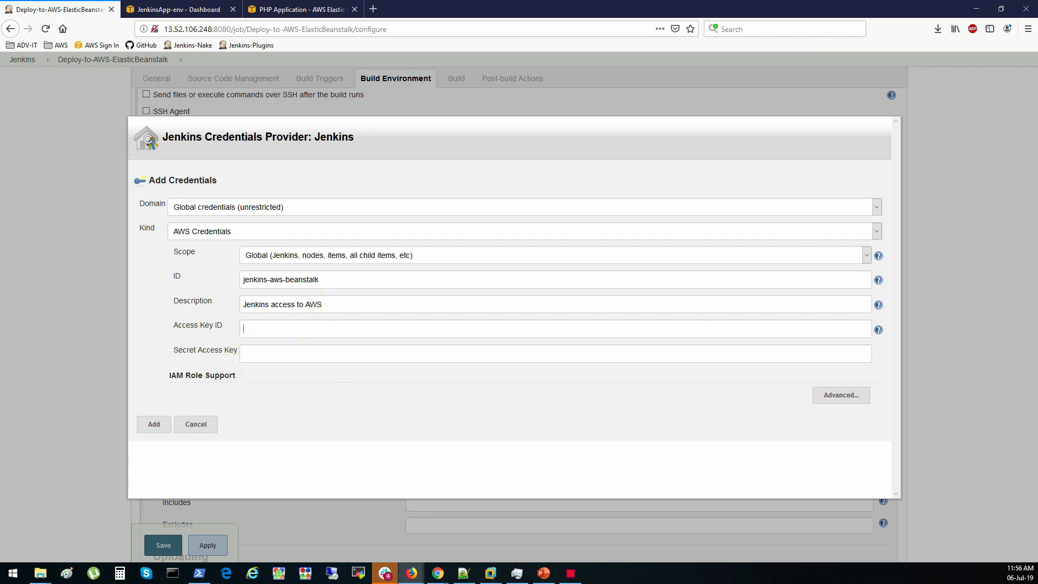
click(339, 327)
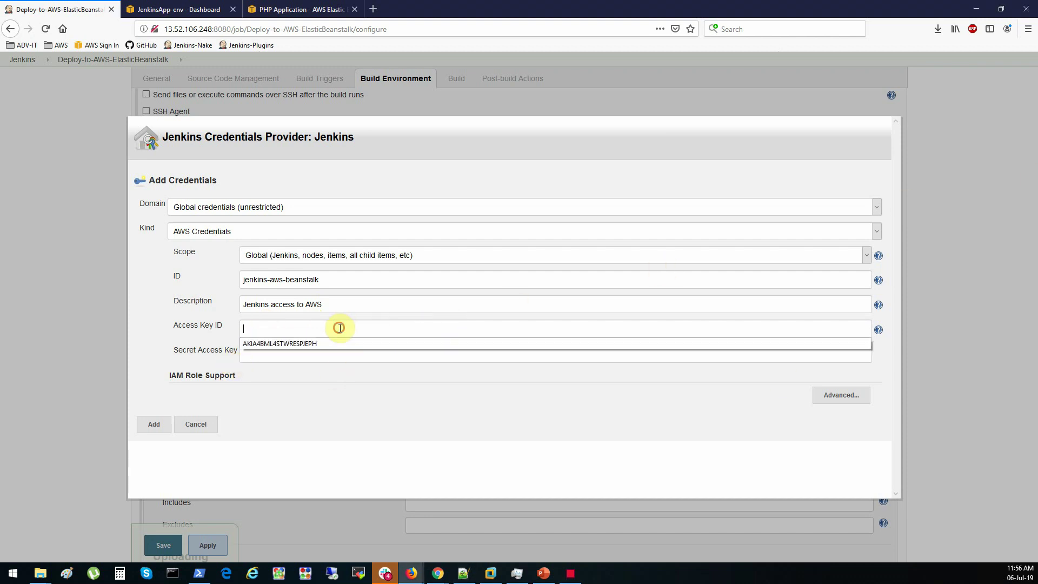
key(ctrl+v)
click(335, 351)
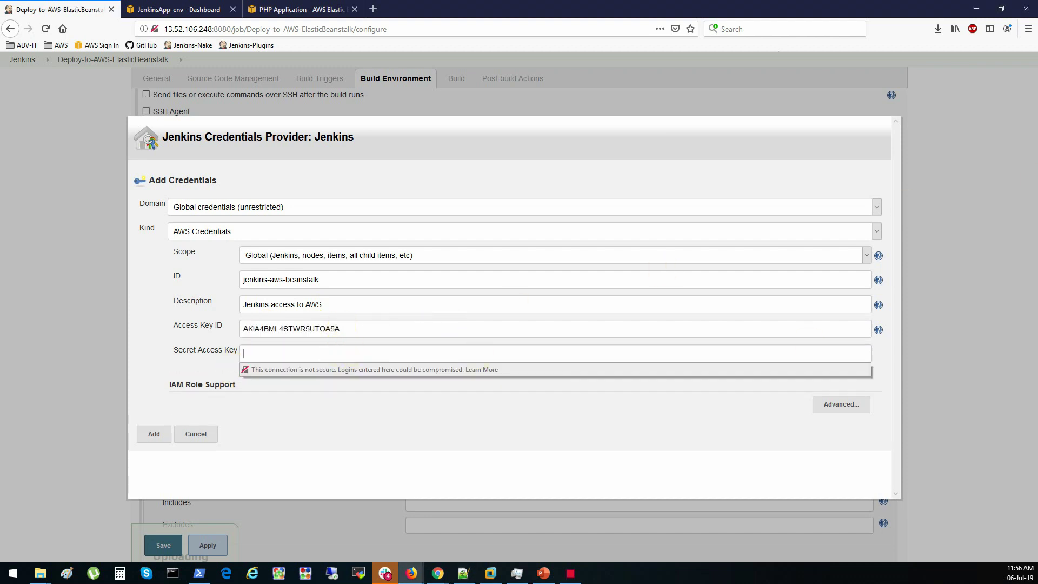
key(alt+Tab)
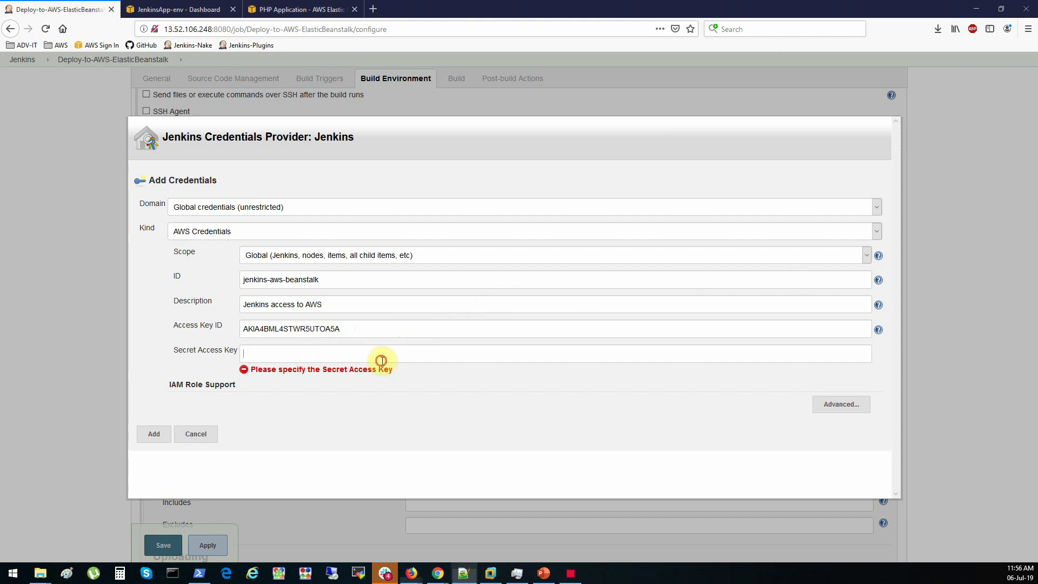
click(383, 354)
key(ctrl+v)
click(176, 366)
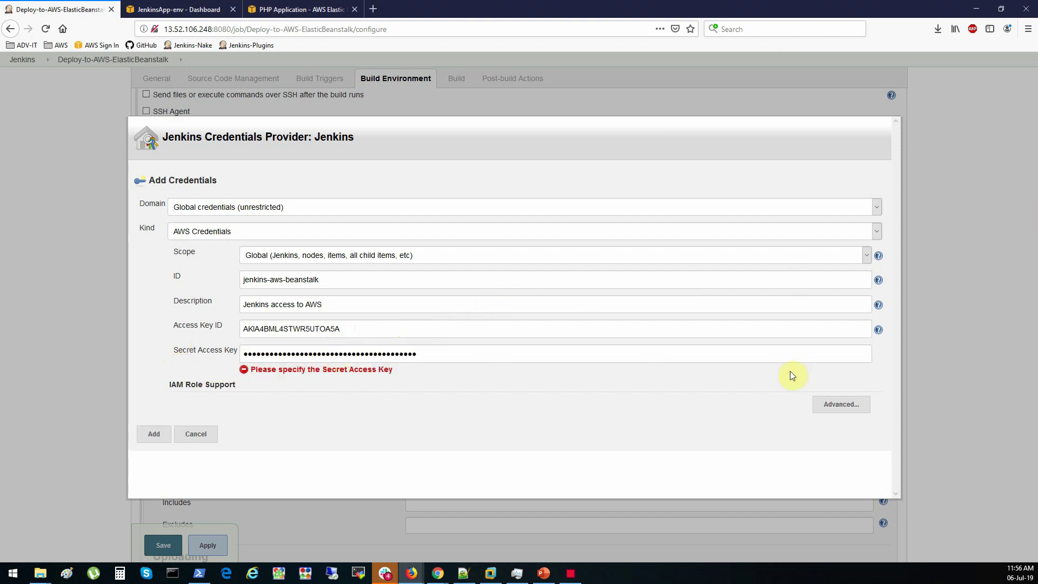
click(155, 434)
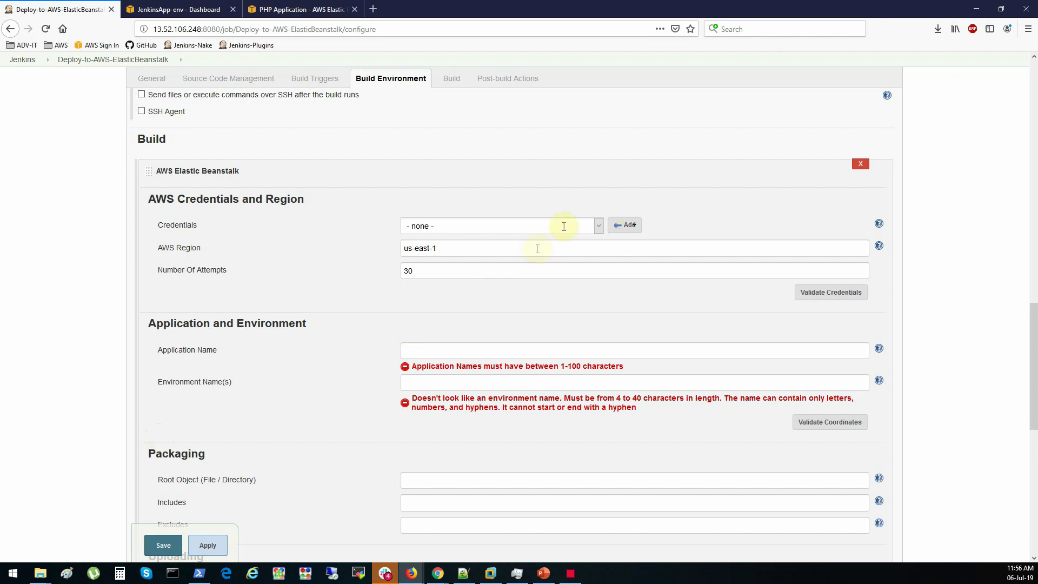
Select the 'Jenkins access to AWS' credentials and set the region to us-east-2, taken from the console URL
click(594, 226)
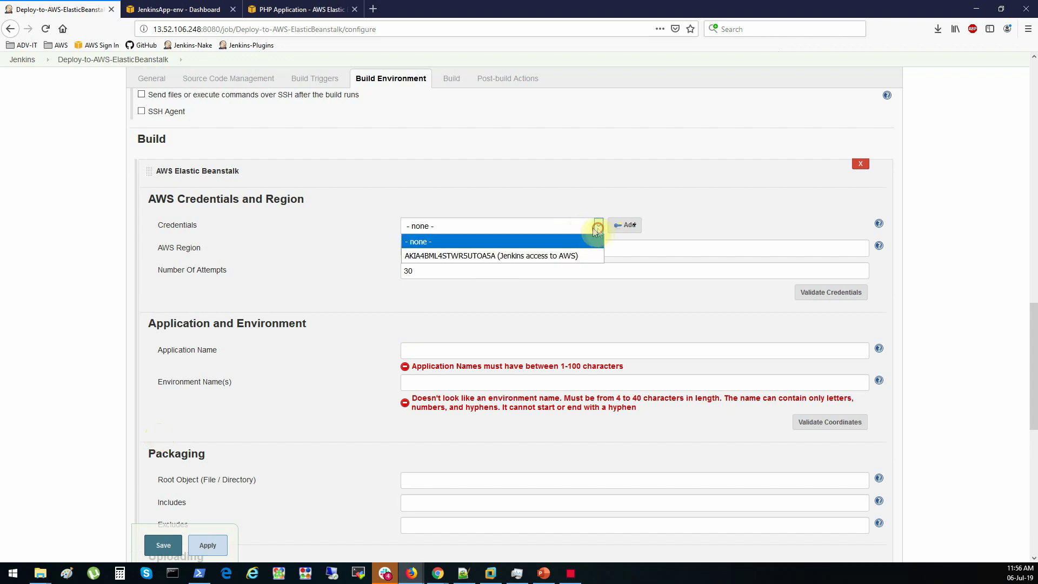
click(556, 258)
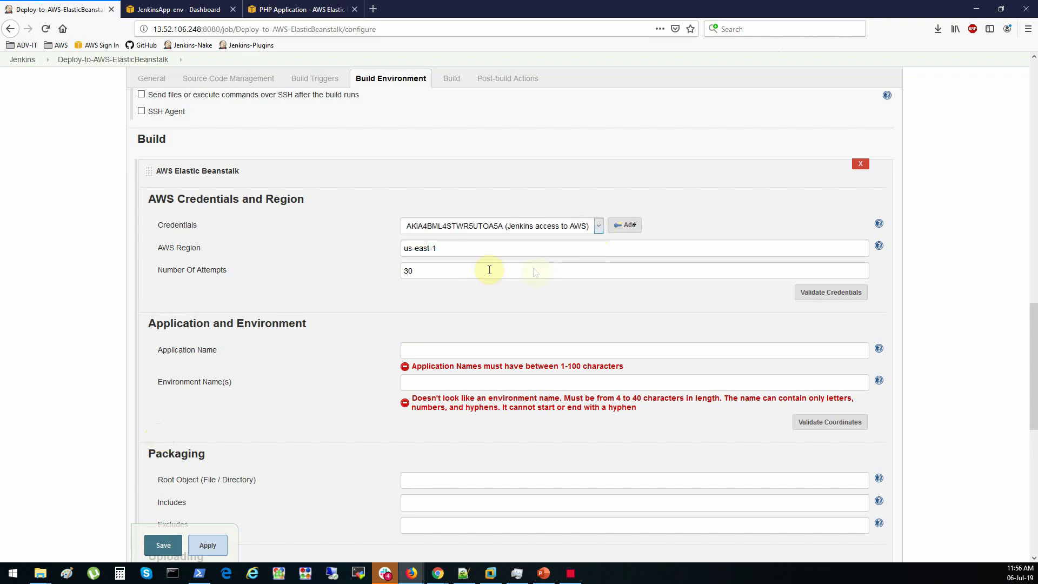
triple_click(459, 254)
click(184, 9)
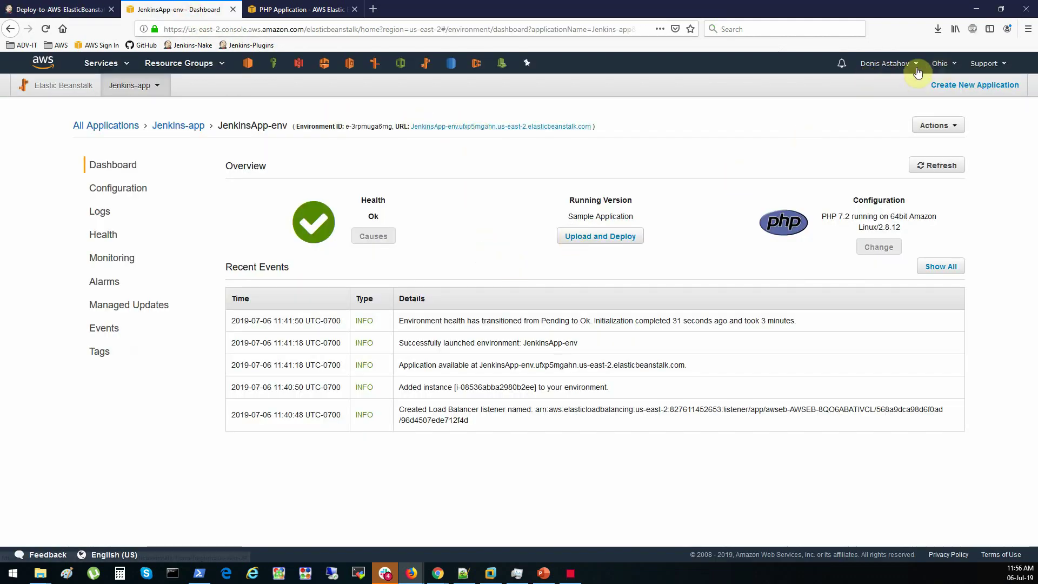
click(429, 29)
click(409, 30)
drag(409, 29, 442, 31)
key(ctrl+c)
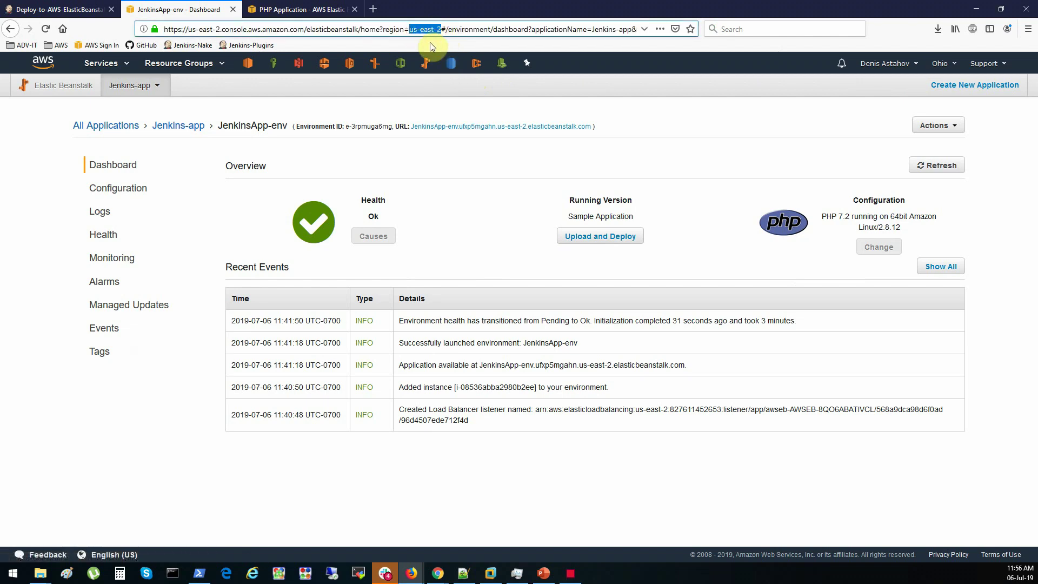
click(60, 9)
click(447, 248)
drag(447, 249, 382, 246)
key(ctrl+v)
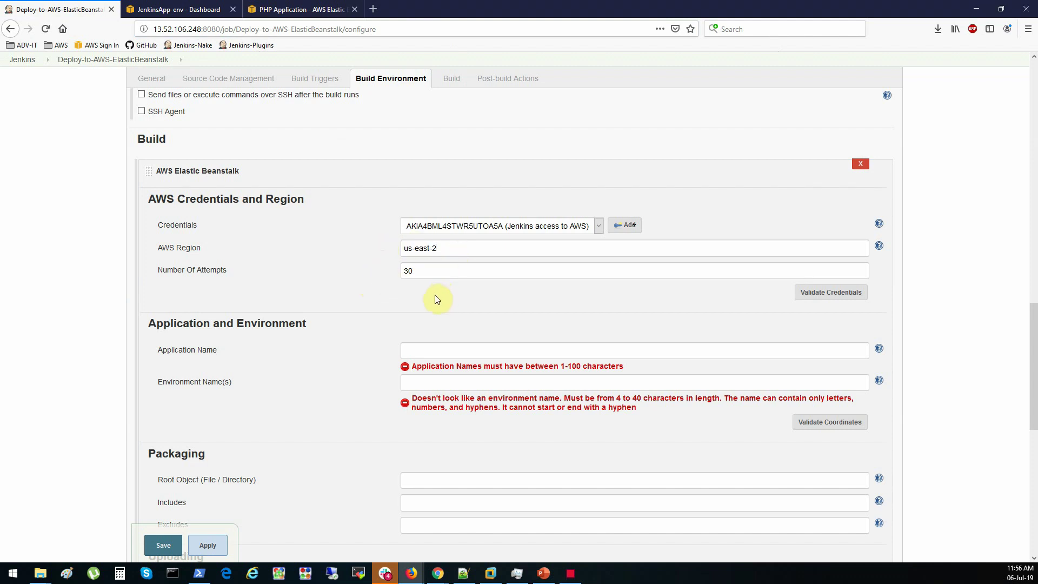
Validate the credentials and confirm the Jenkins-app application is found
click(831, 293)
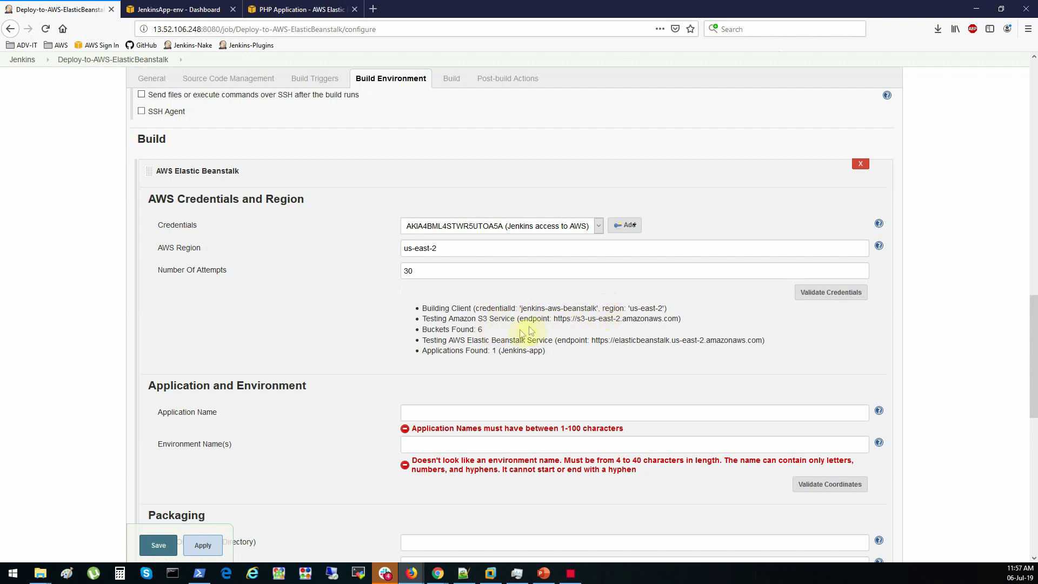
click(483, 337)
drag(472, 351, 533, 352)
click(539, 351)
scroll(539, 351, down, 2)
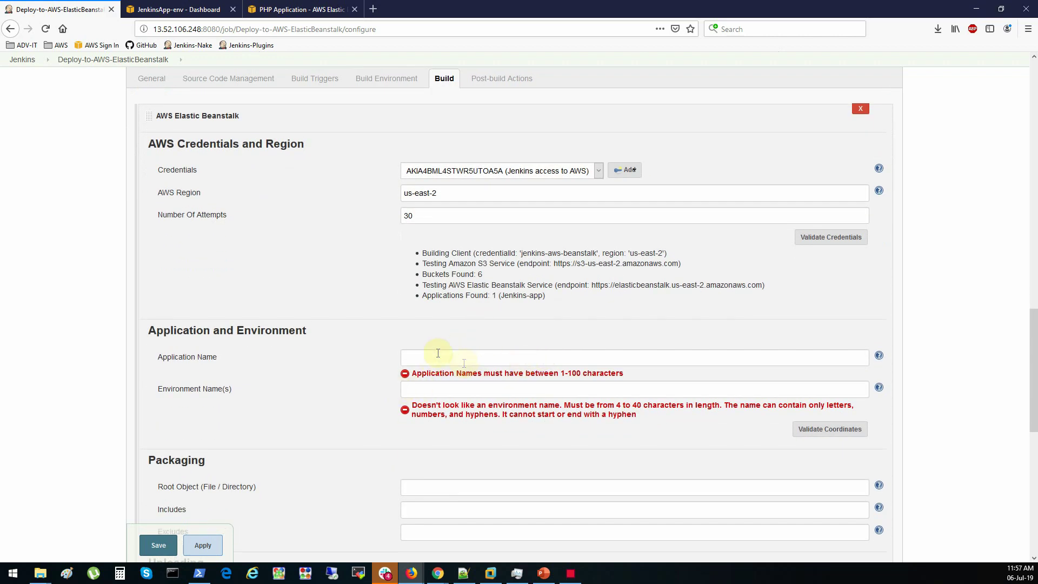
Open All Applications in the Beanstalk console and copy the Jenkins-app name
click(204, 9)
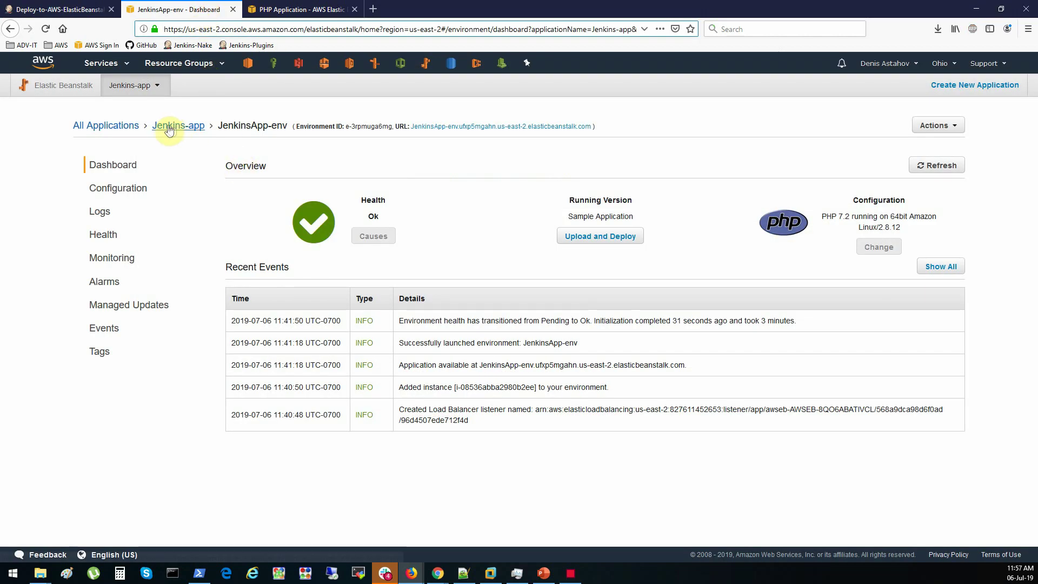
click(114, 126)
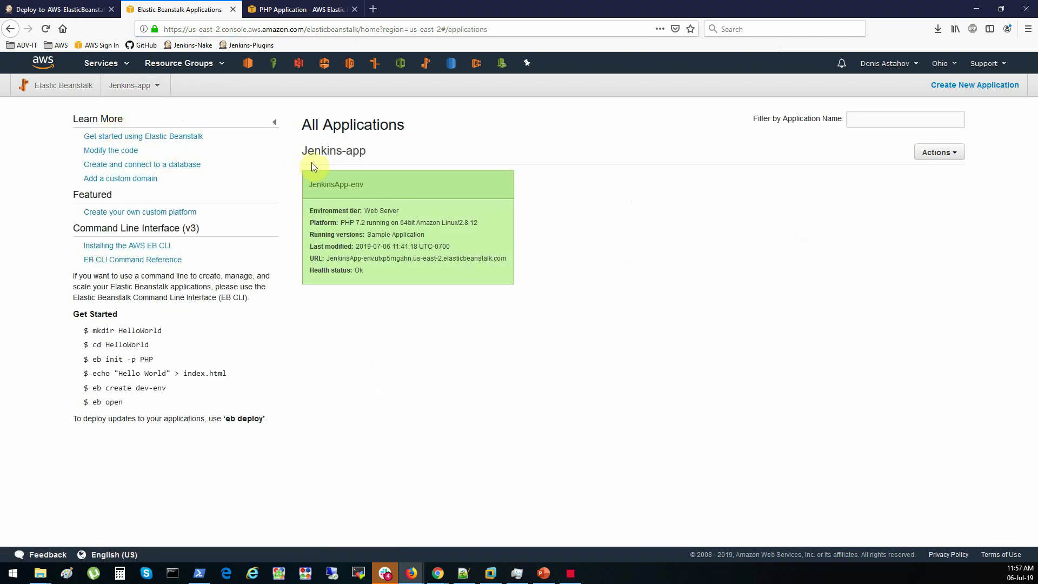
drag(380, 152, 300, 152)
drag(381, 156, 301, 152)
key(ctrl+c)
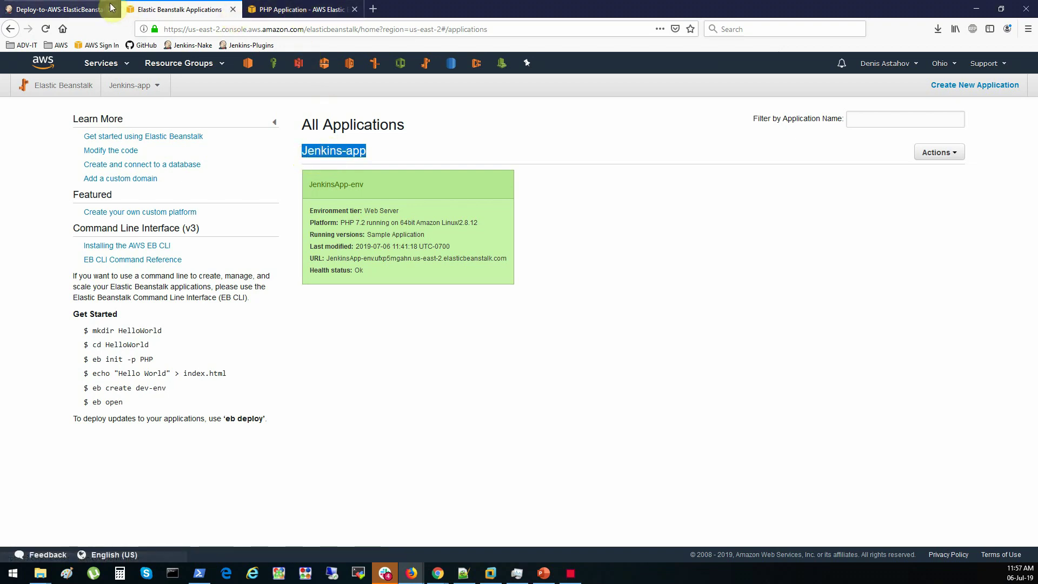
click(115, 9)
Enter application Jenkins-app and environment JenkinsApp-env, then validate the coordinates
key(ctrl+v)
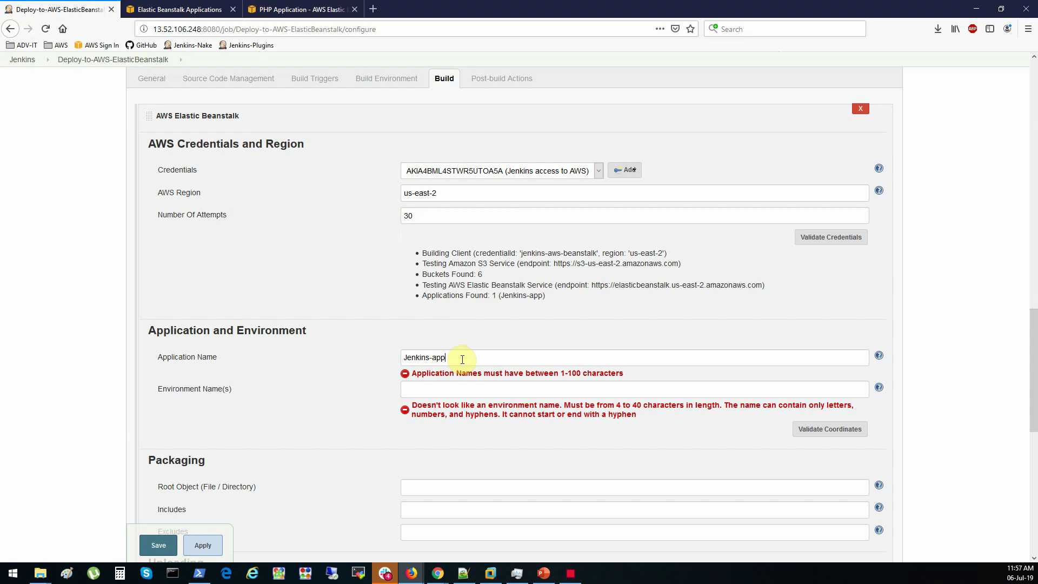
click(456, 391)
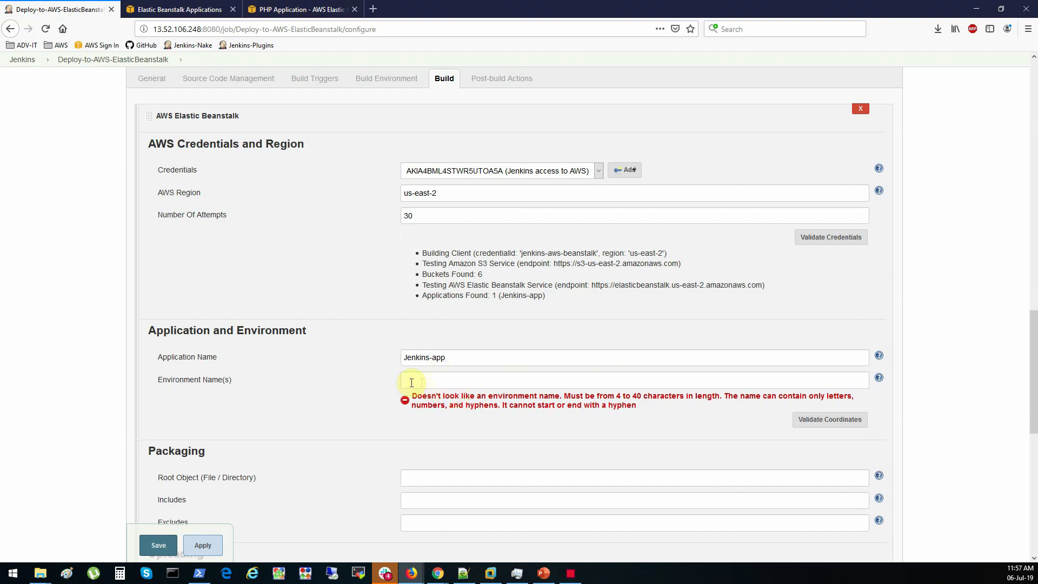
click(178, 10)
drag(367, 186, 309, 186)
click(308, 185)
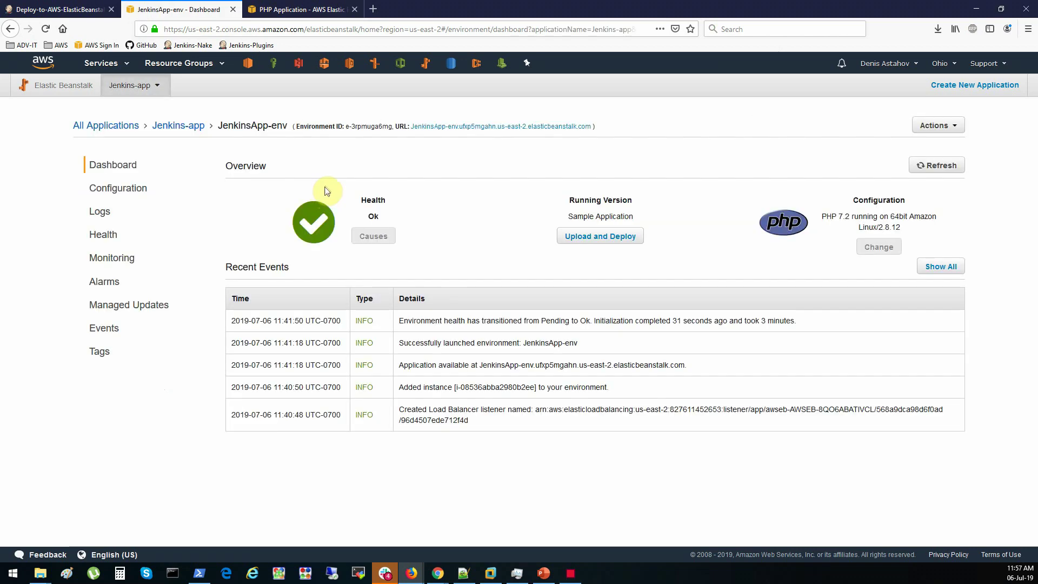
drag(290, 128, 219, 130)
key(ctrl+c)
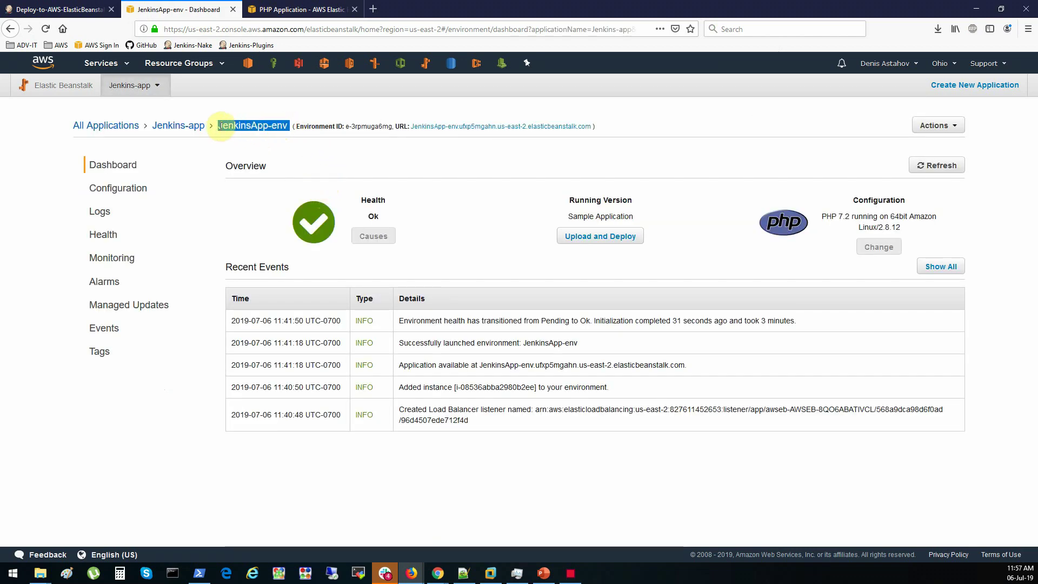
click(81, 9)
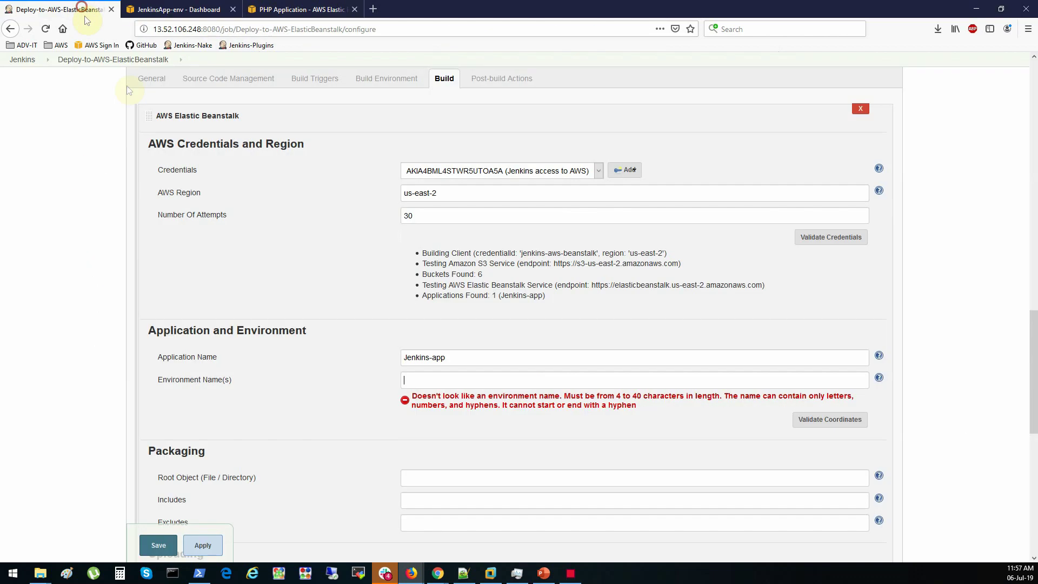
click(431, 379)
key(ctrl+v)
click(832, 409)
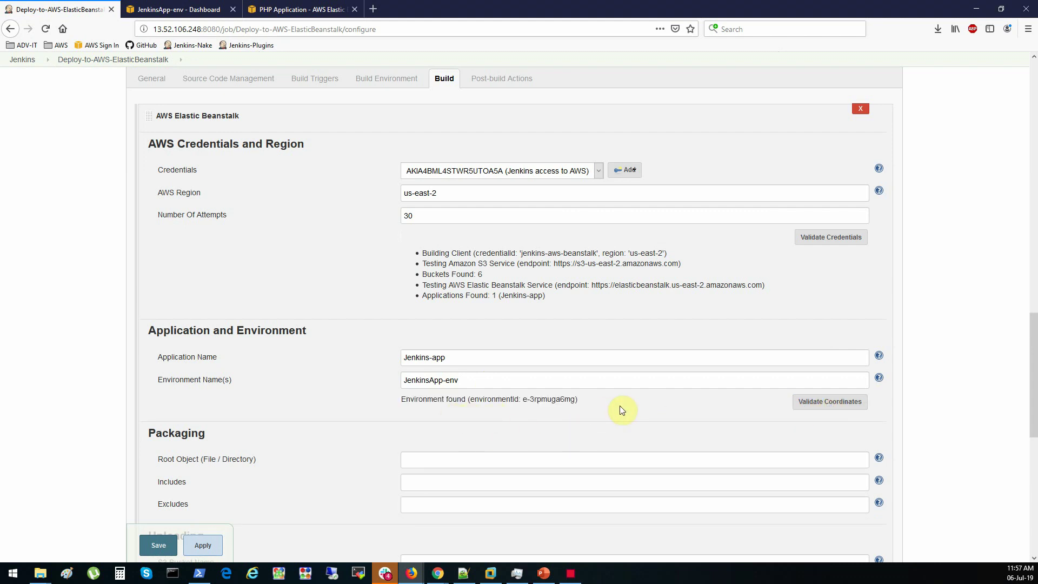
Check the running Sample Application version, then enter version label format Jenkins-Build-${BUILD_ID}
scroll(622, 410, down, 4)
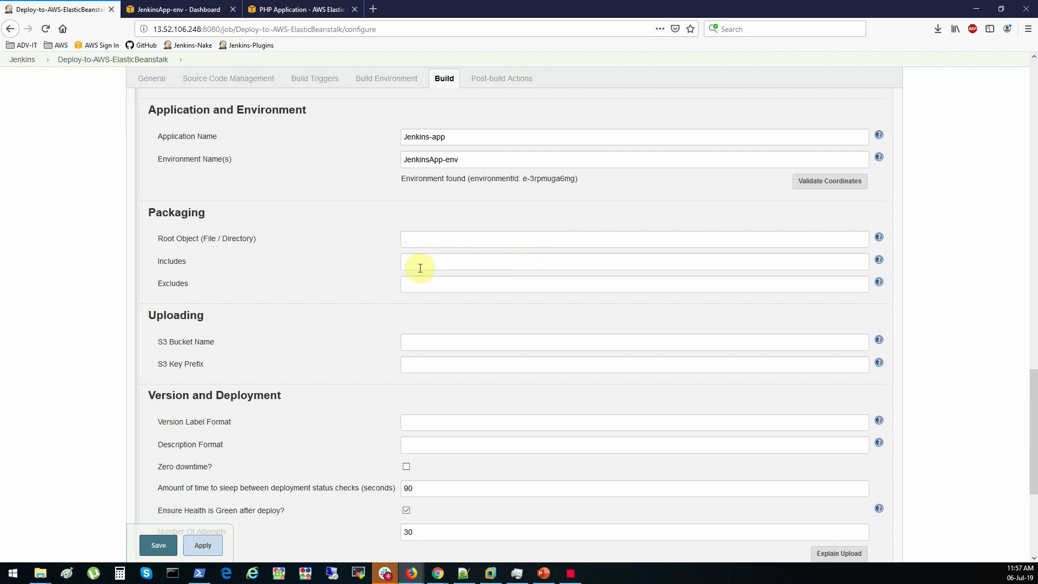
scroll(434, 246, down, 4)
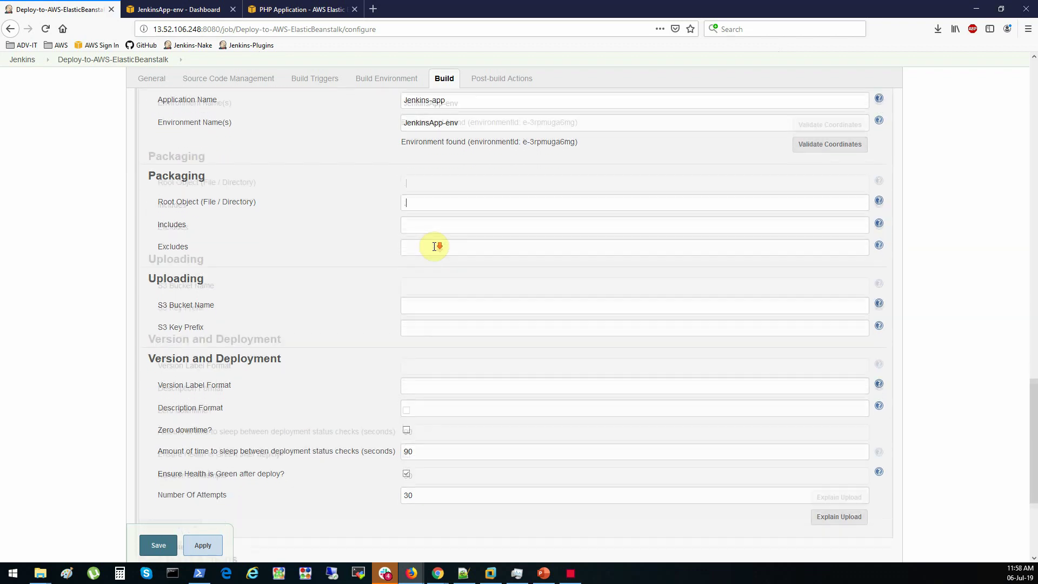
click(438, 202)
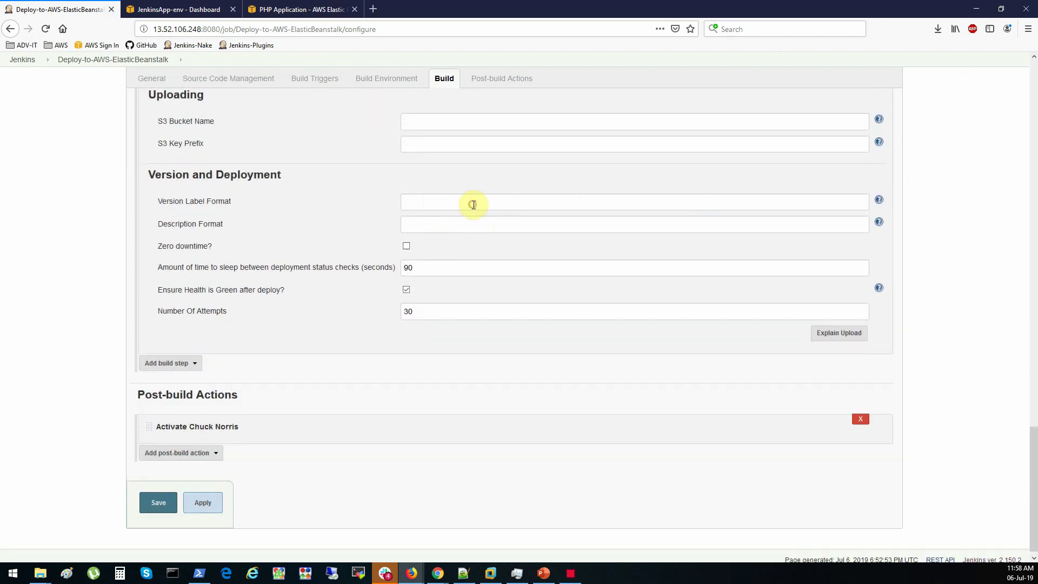
click(204, 9)
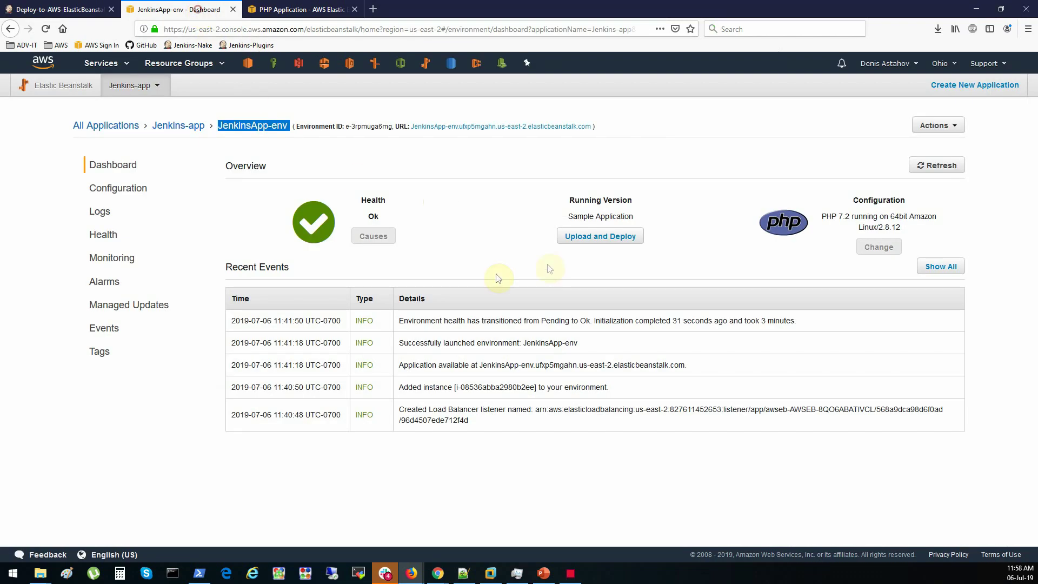
drag(569, 217, 647, 216)
click(106, 10)
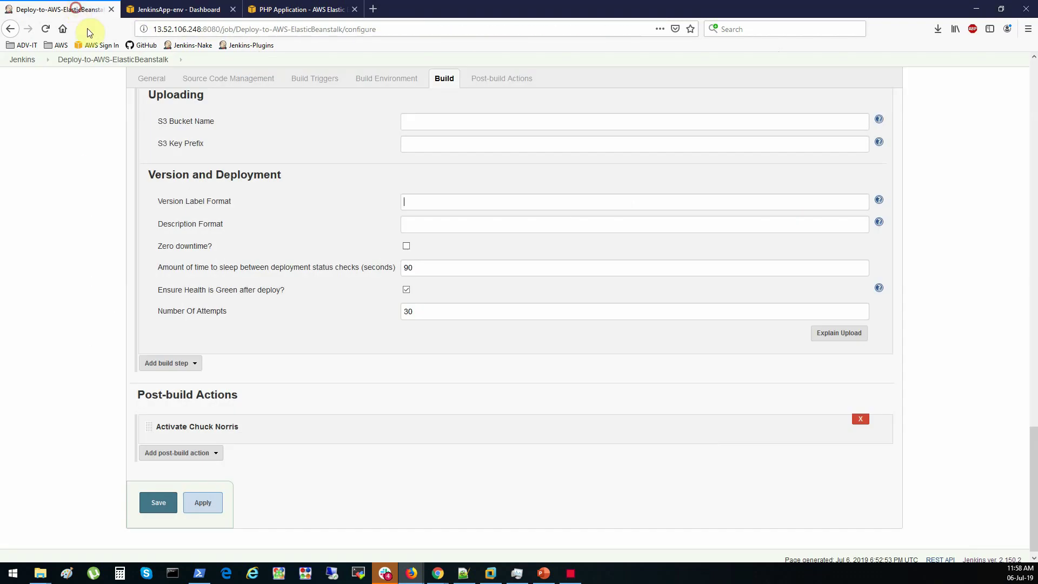
click(429, 204)
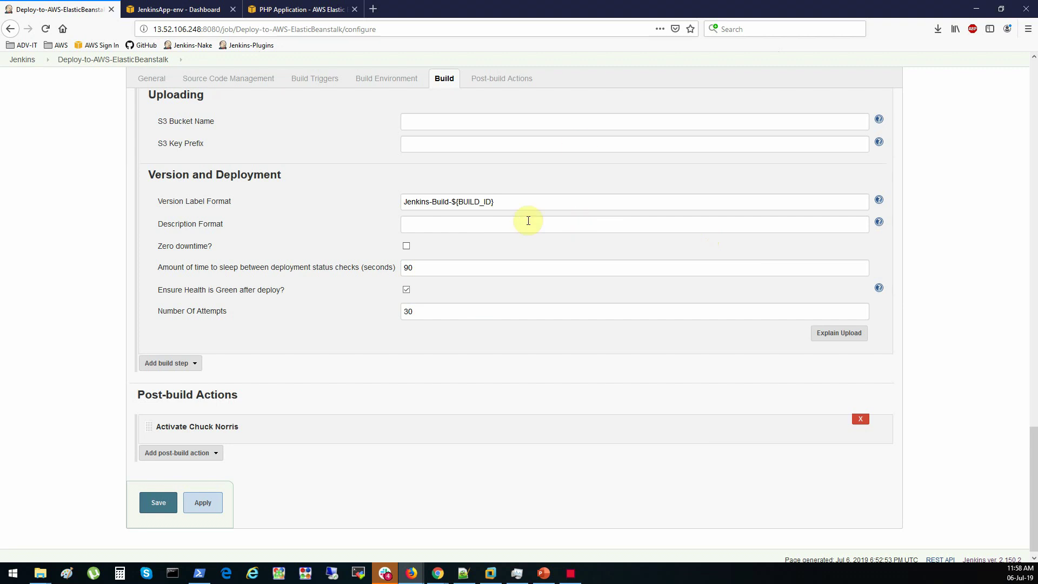
click(617, 179)
click(525, 206)
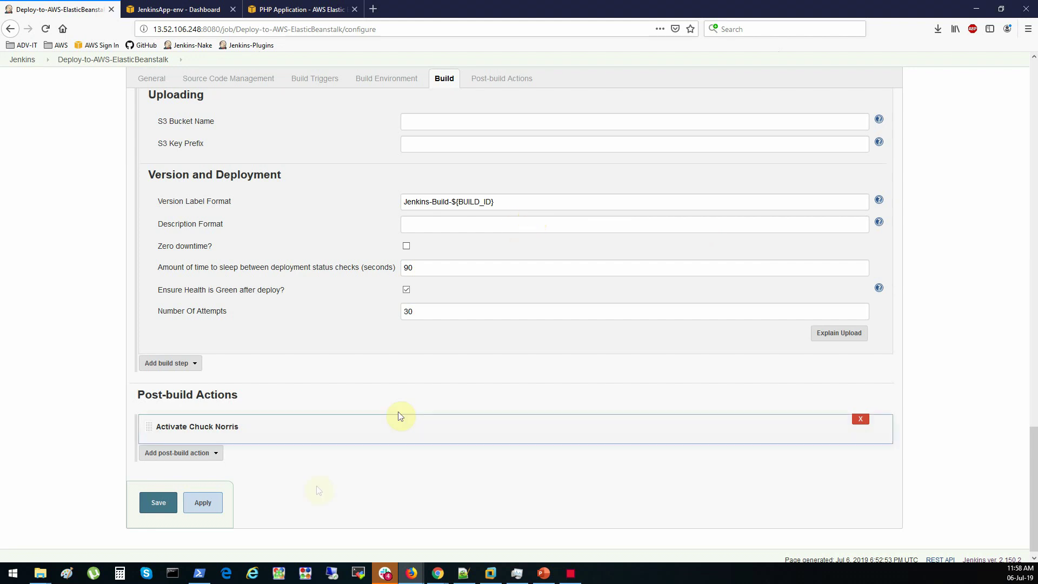
Apply and save the job configuration, then go back to the dashboard
click(200, 507)
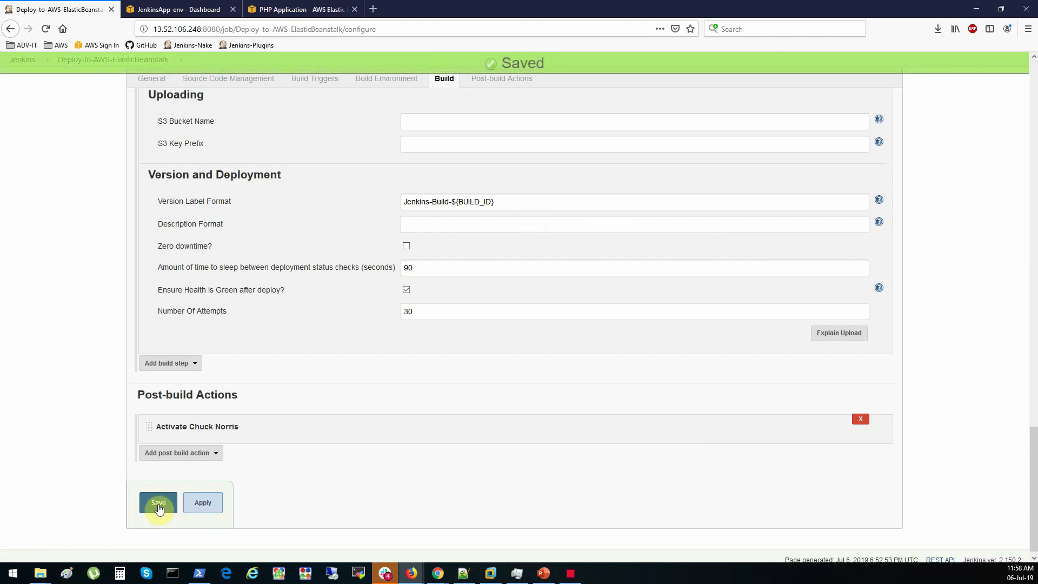
click(158, 503)
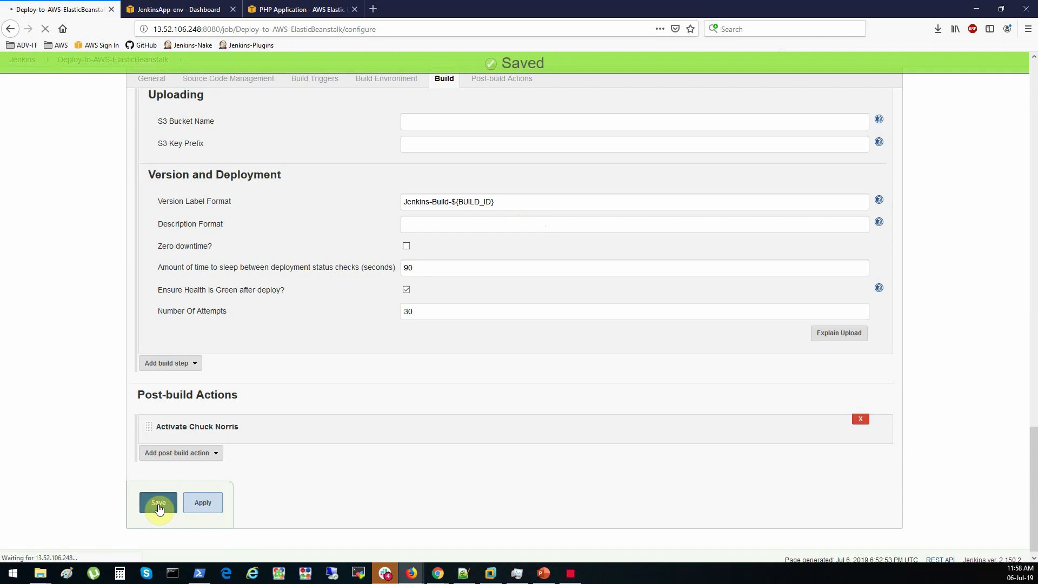
click(43, 107)
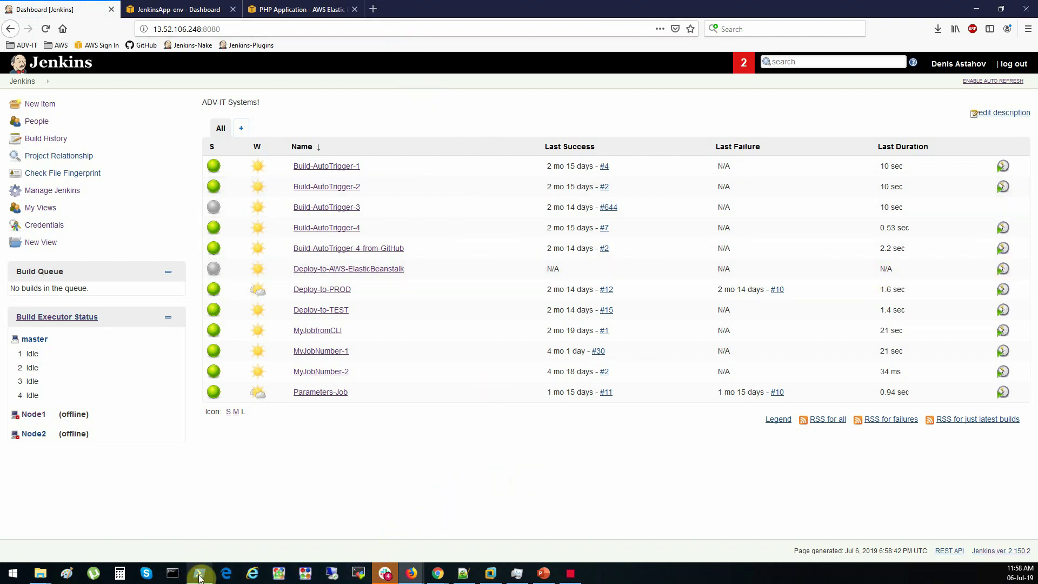
Reload the live site to confirm it still shows the sample PHP page
mouse_move(199, 574)
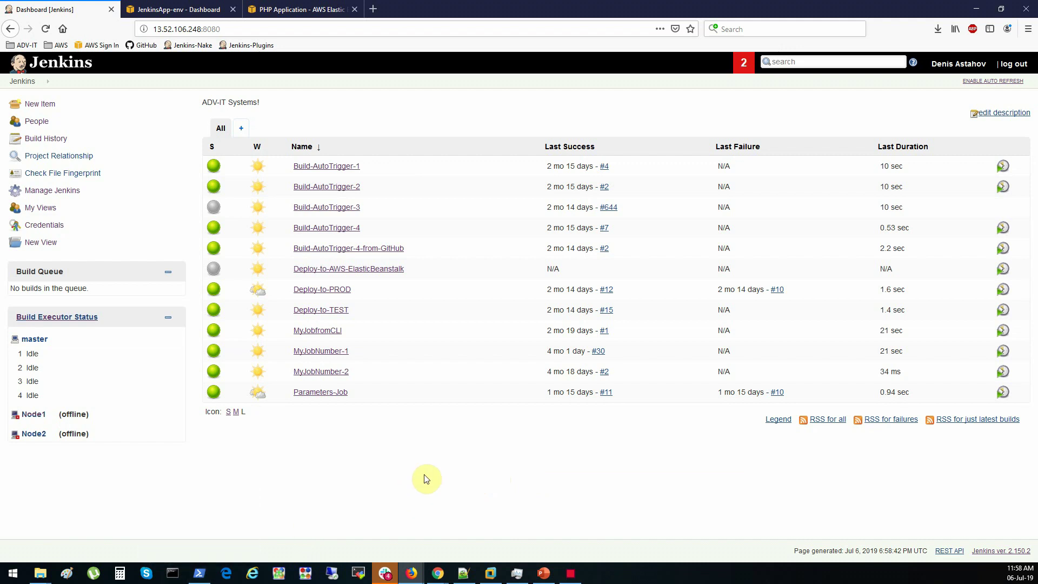
click(281, 9)
click(45, 28)
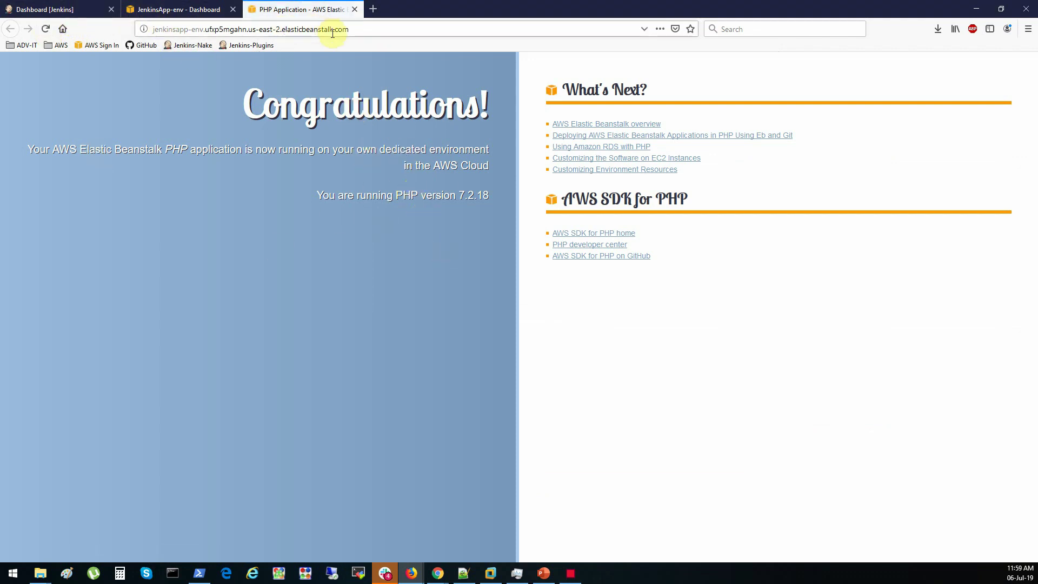
click(82, 11)
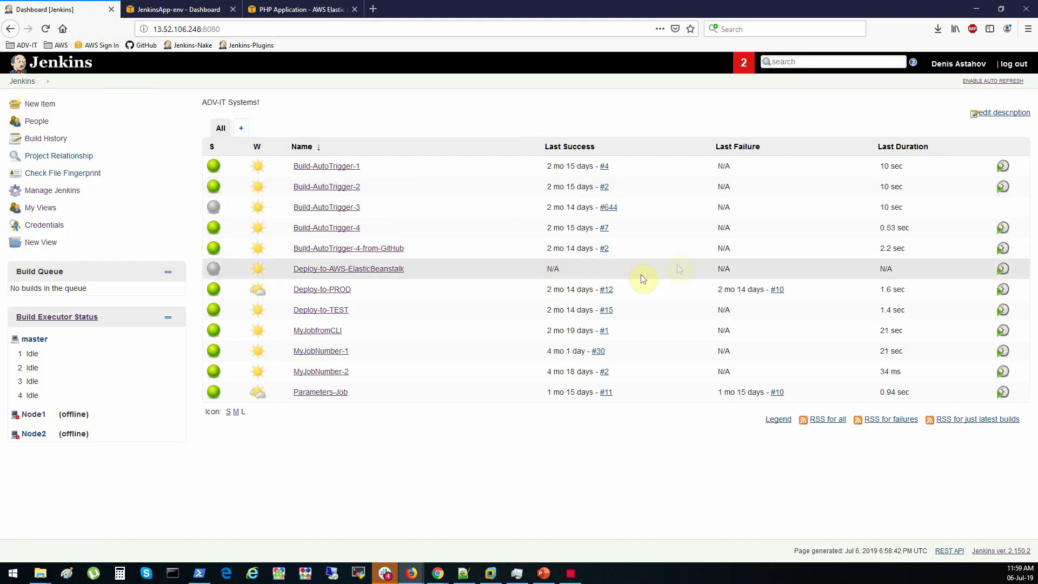
Build Deploy-to-AWS-ElasticBeanstalk and open build #1's console output
click(1003, 269)
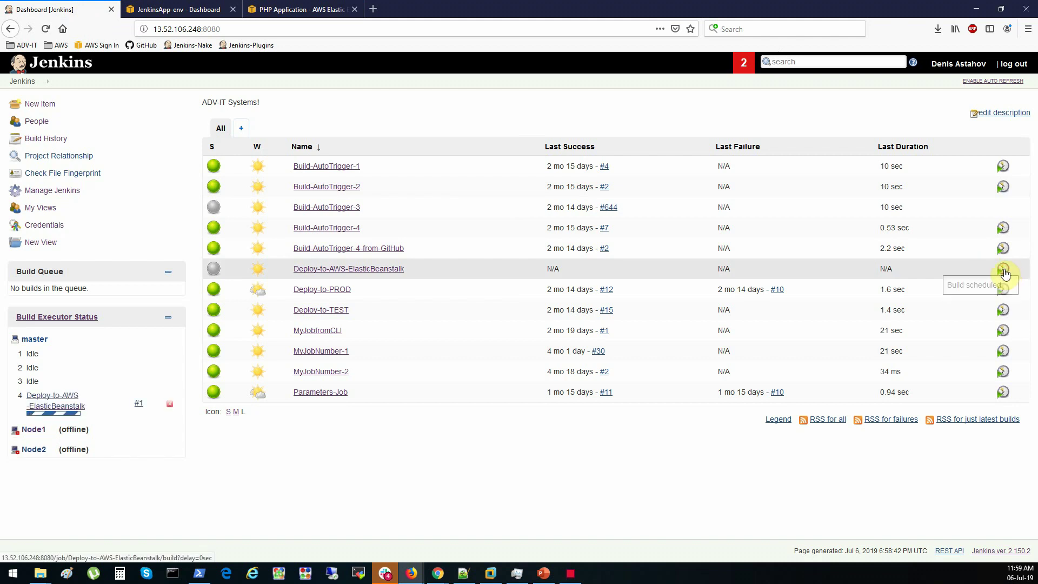
click(149, 409)
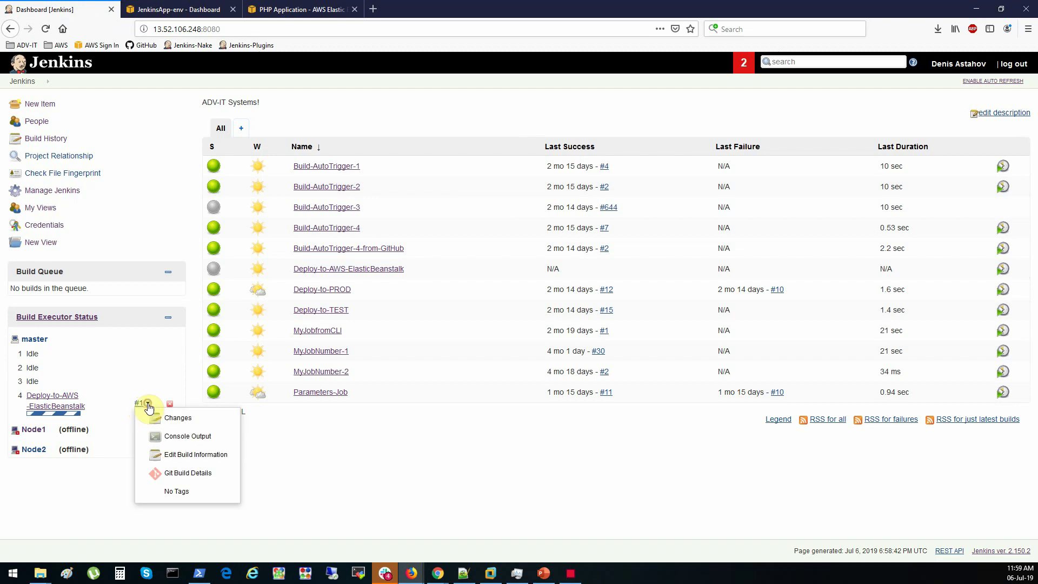
click(178, 435)
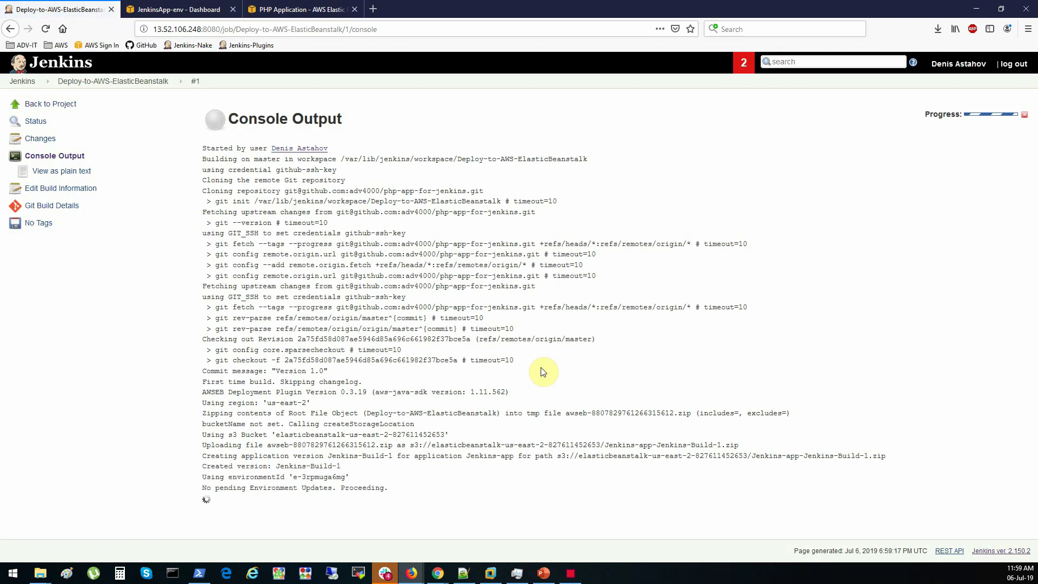
Highlight the git fetch, 'Version 1.0' commit, environmentId and Jenkins-app-Jenkins-Build-1.zip S3 path in the log
drag(248, 200, 310, 308)
click(320, 328)
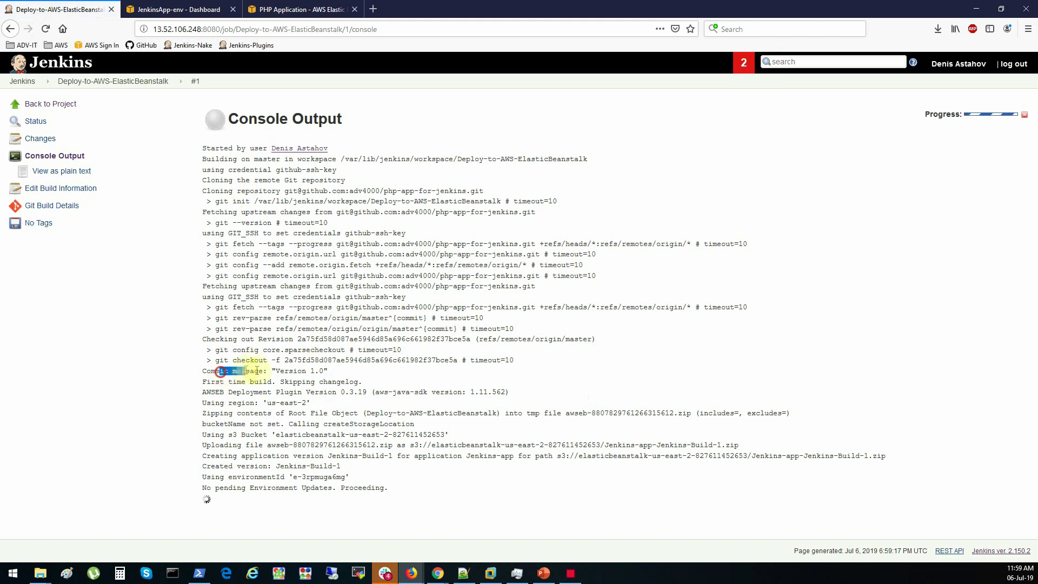
drag(276, 372, 324, 372)
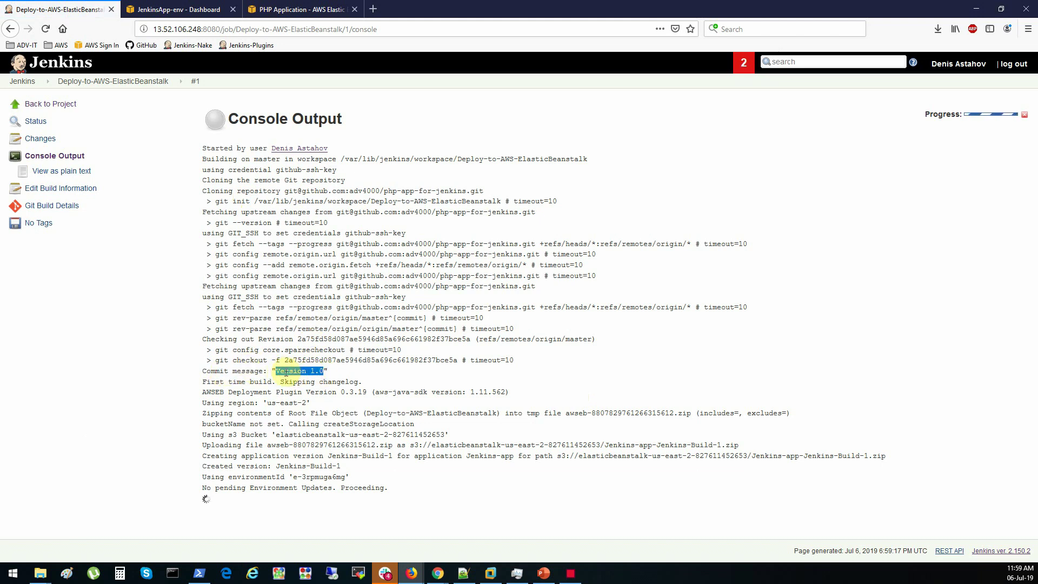
drag(225, 477, 315, 465)
click(308, 476)
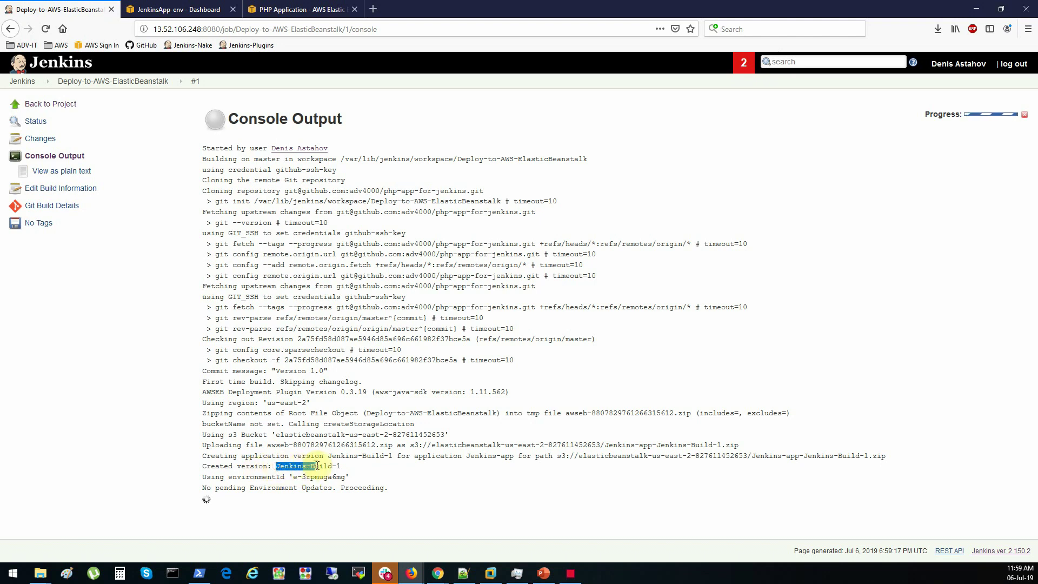
click(340, 466)
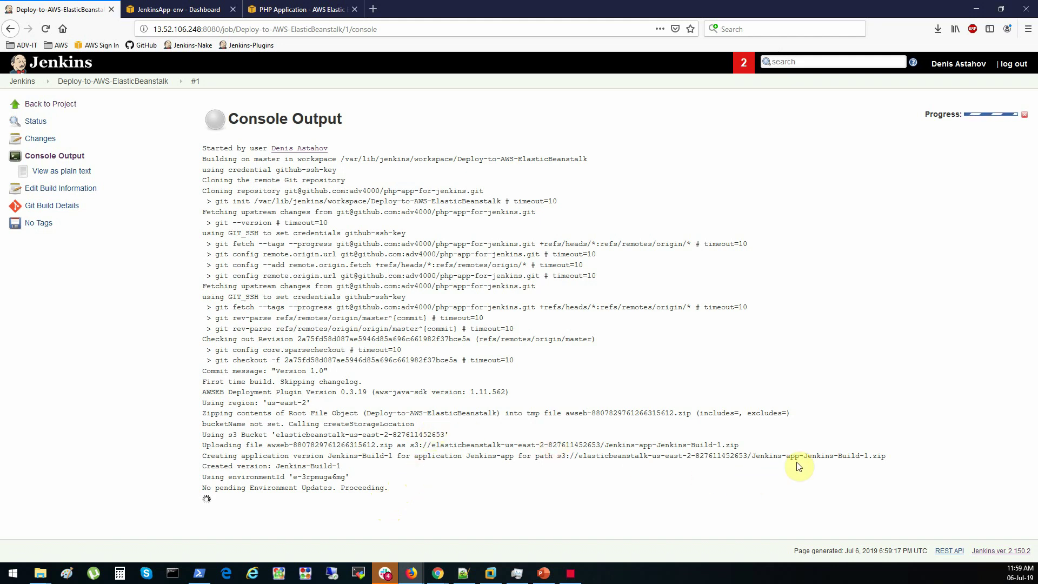
drag(887, 456, 758, 456)
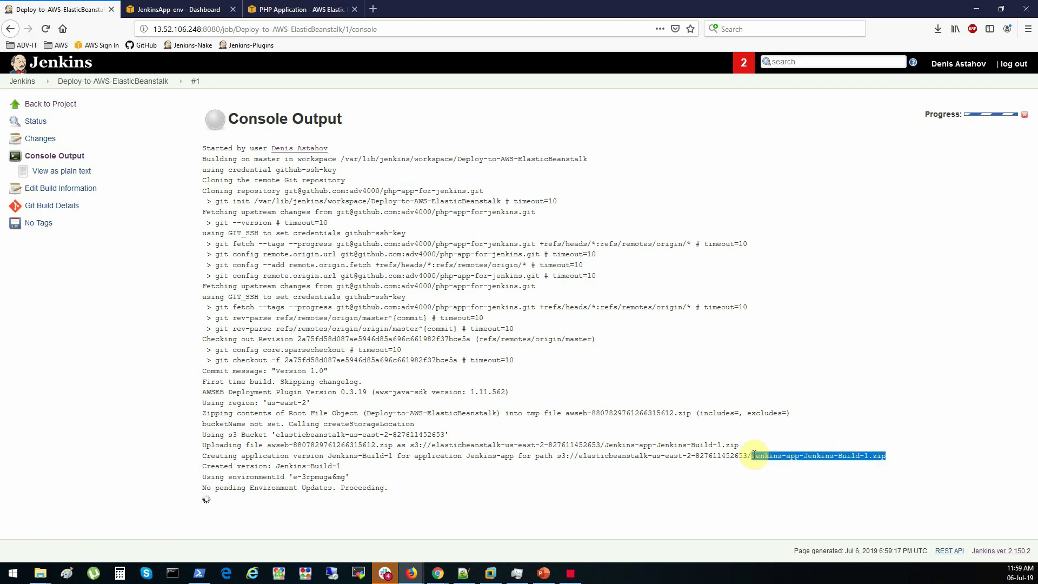
drag(560, 457, 753, 460)
Spot the Jenkins-Build-1 label in the log and refresh the Beanstalk dashboard to see JenkinsApp-env updating
click(179, 9)
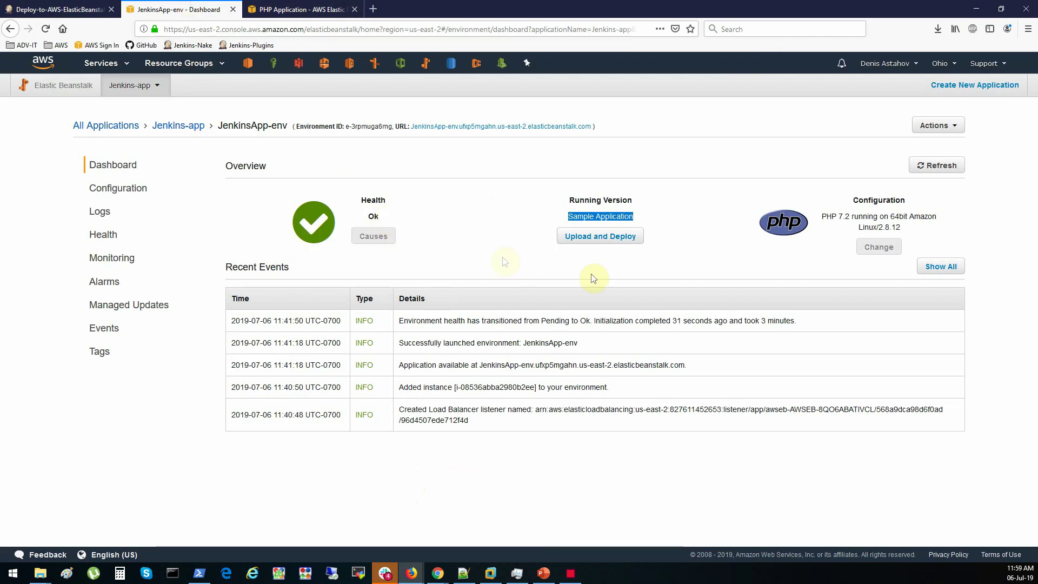
click(947, 168)
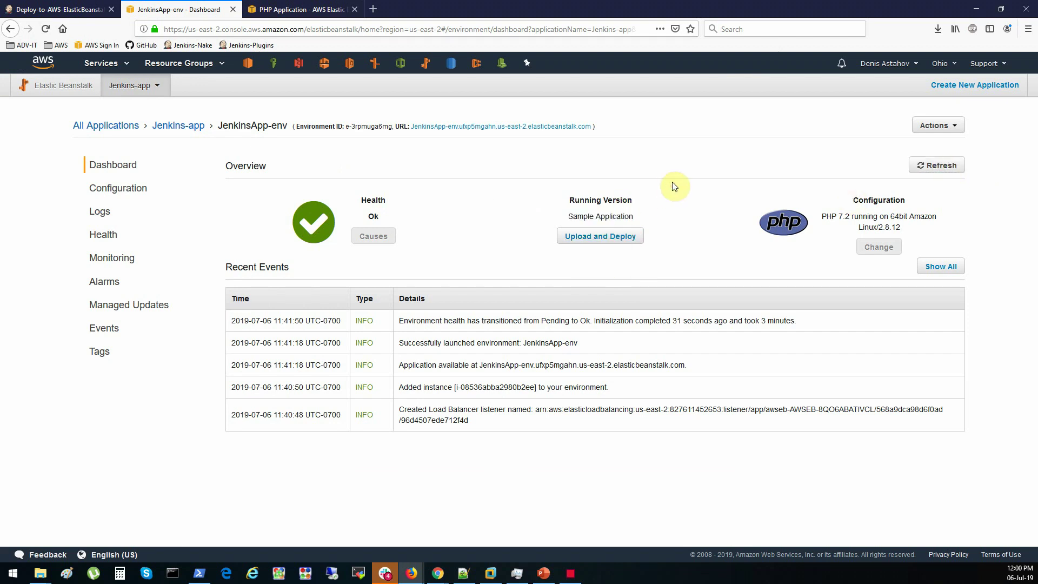
click(80, 14)
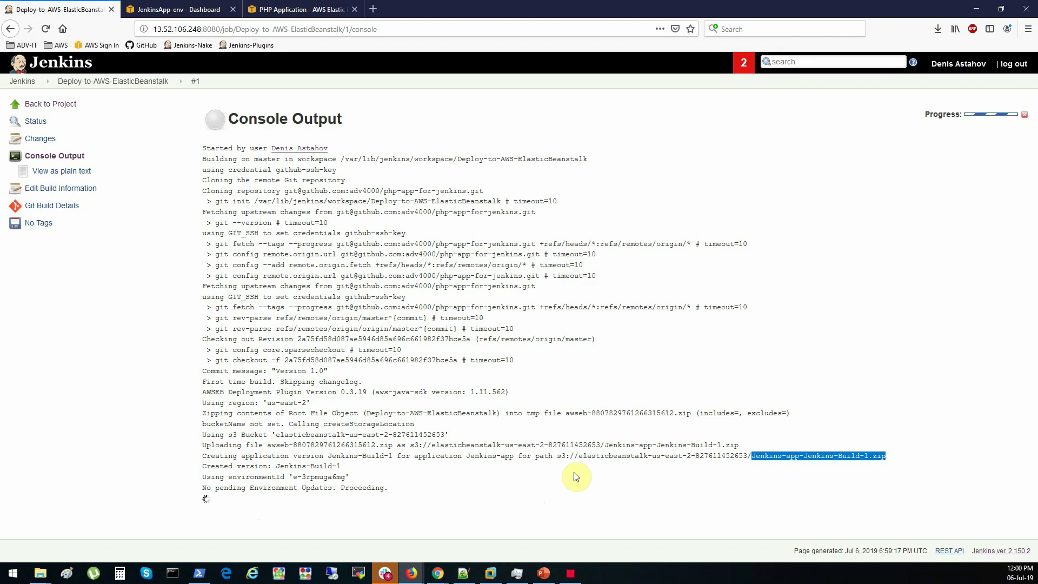
click(387, 576)
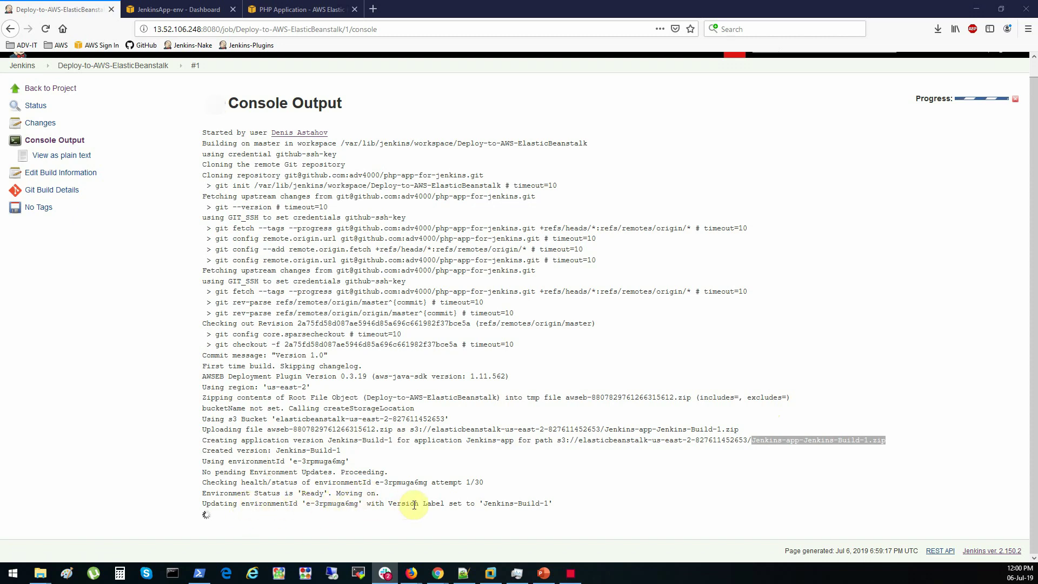
drag(484, 504, 549, 504)
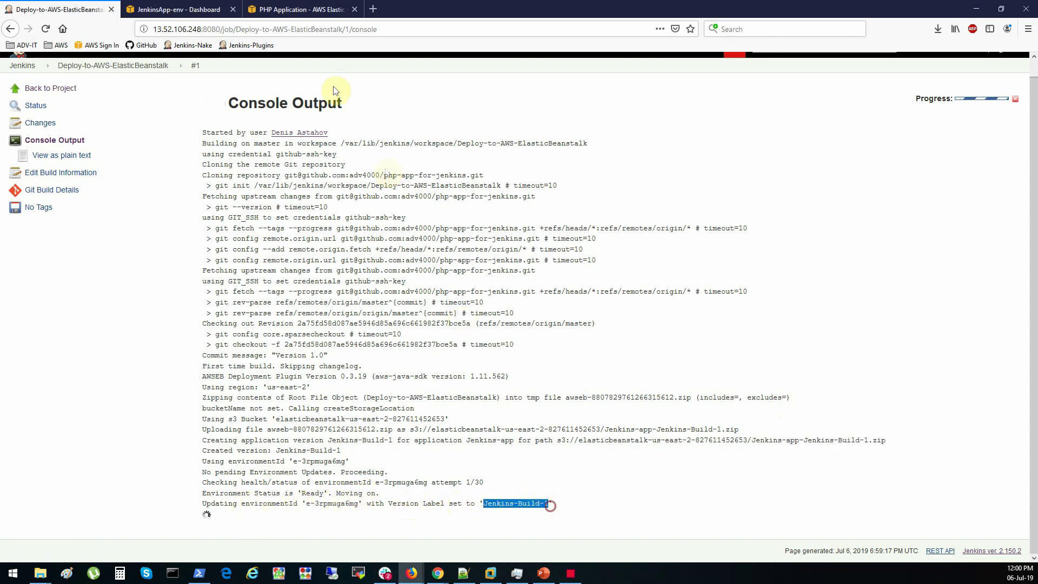
click(179, 9)
click(935, 225)
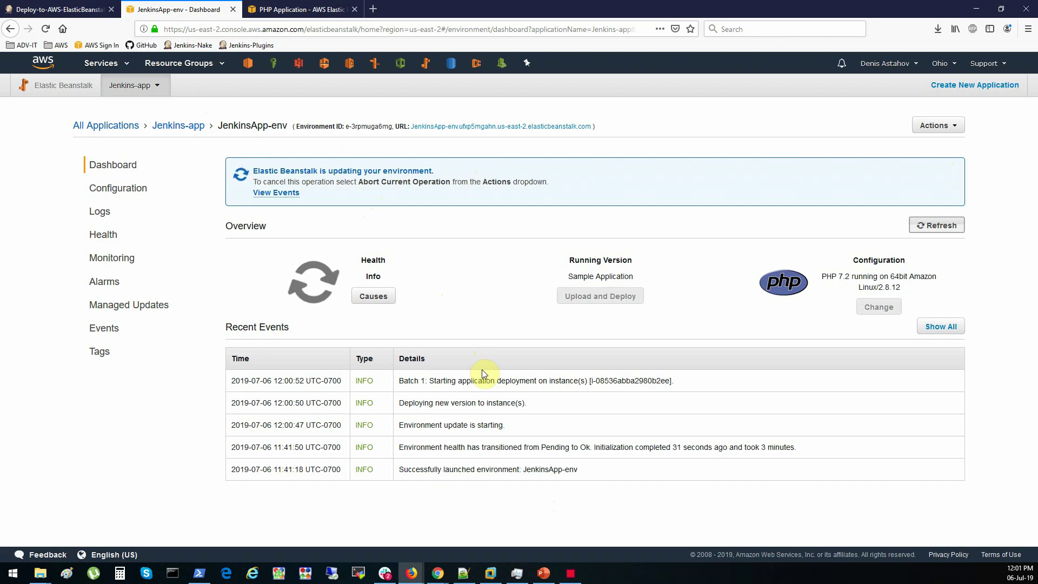
List the running instances in a new EC2 console tab, then return to the environment dashboard
right_click(249, 66)
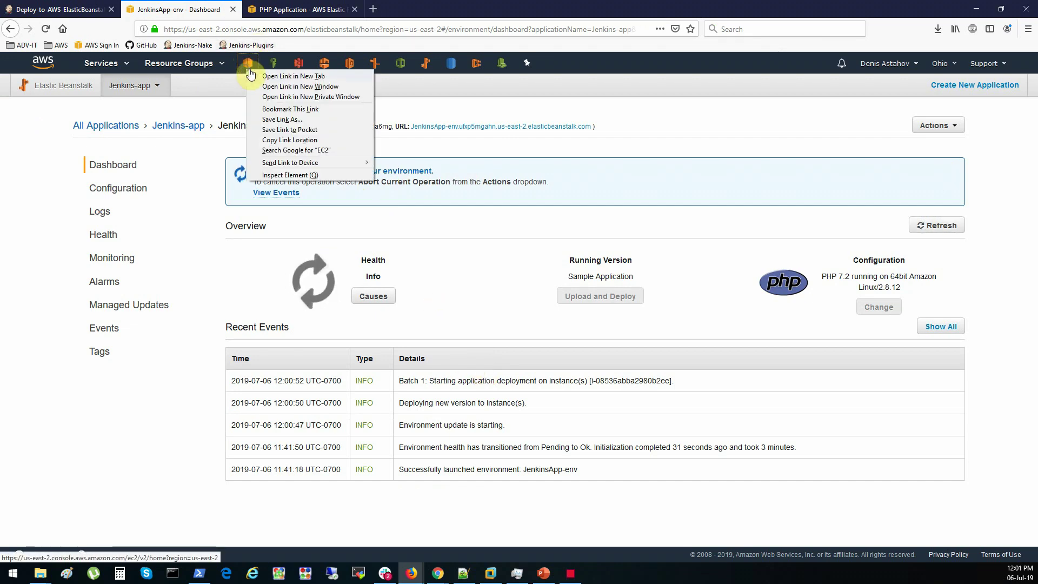
click(271, 76)
key(ctrl+Tab)
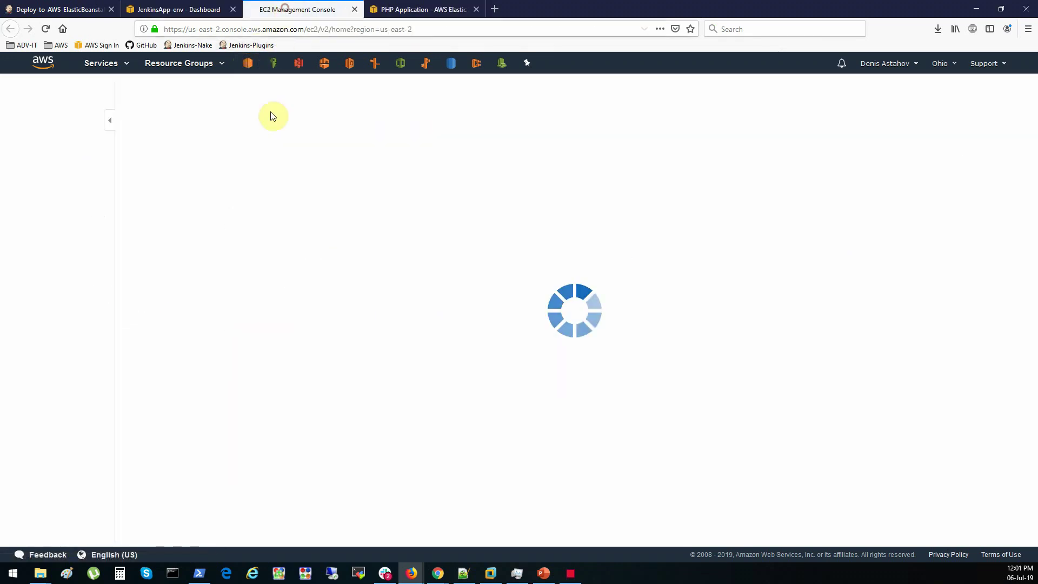
click(217, 124)
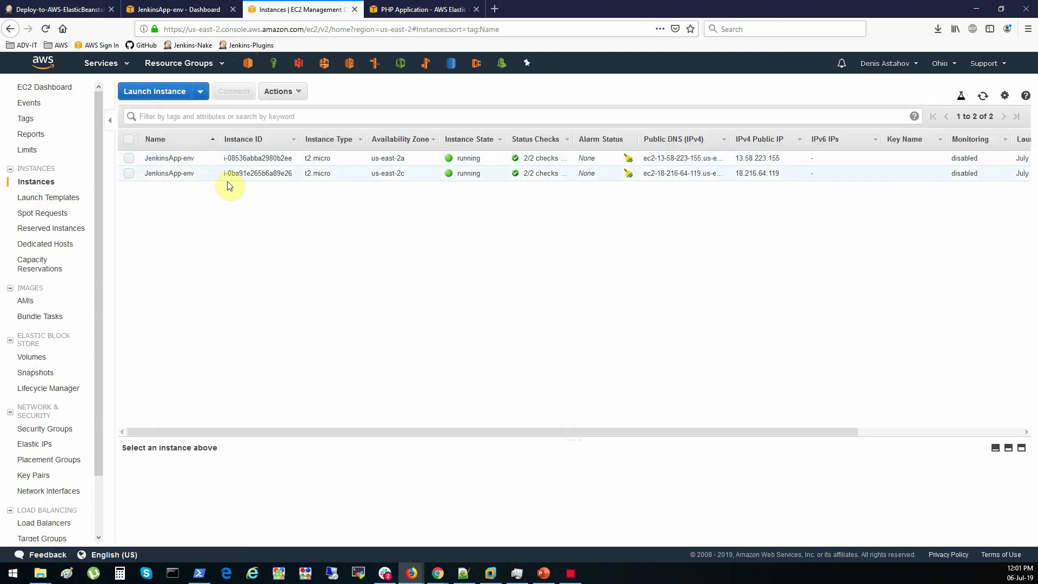
click(172, 12)
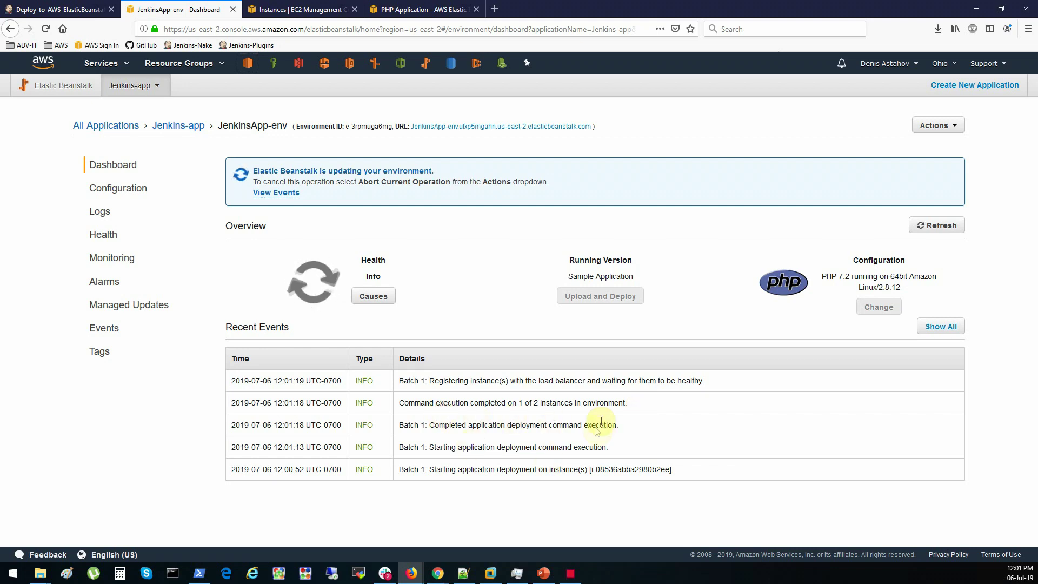
Reload the deployed PHP site until the red Congratulations heading and the Some Picture image appear
click(407, 9)
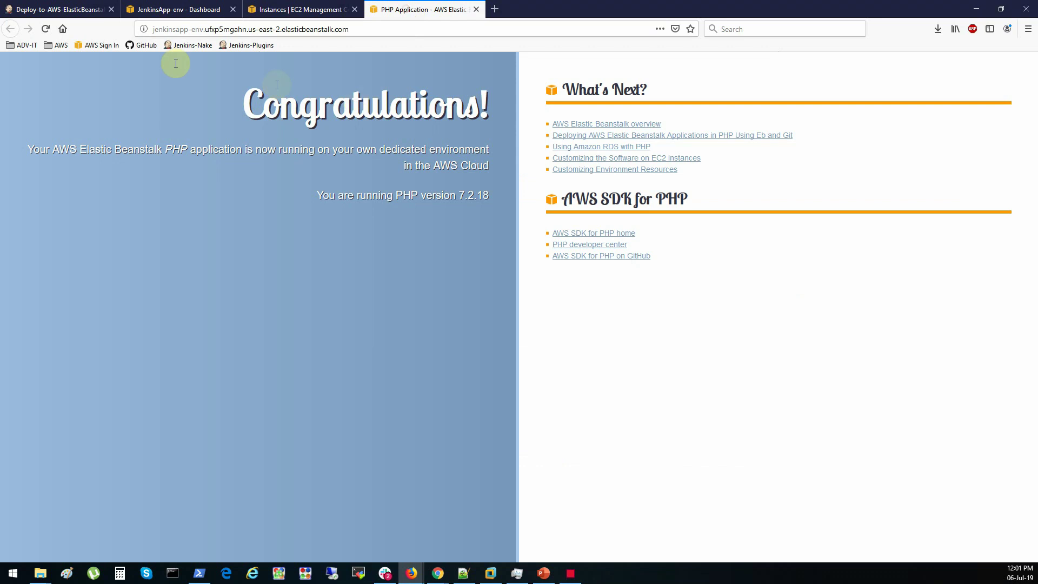
click(47, 31)
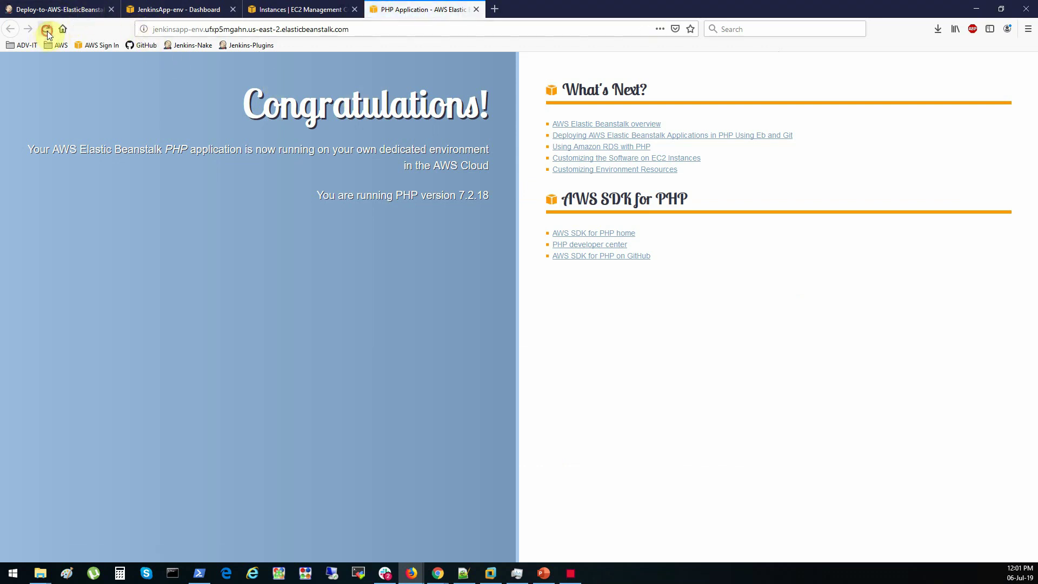
click(47, 31)
click(47, 30)
click(47, 31)
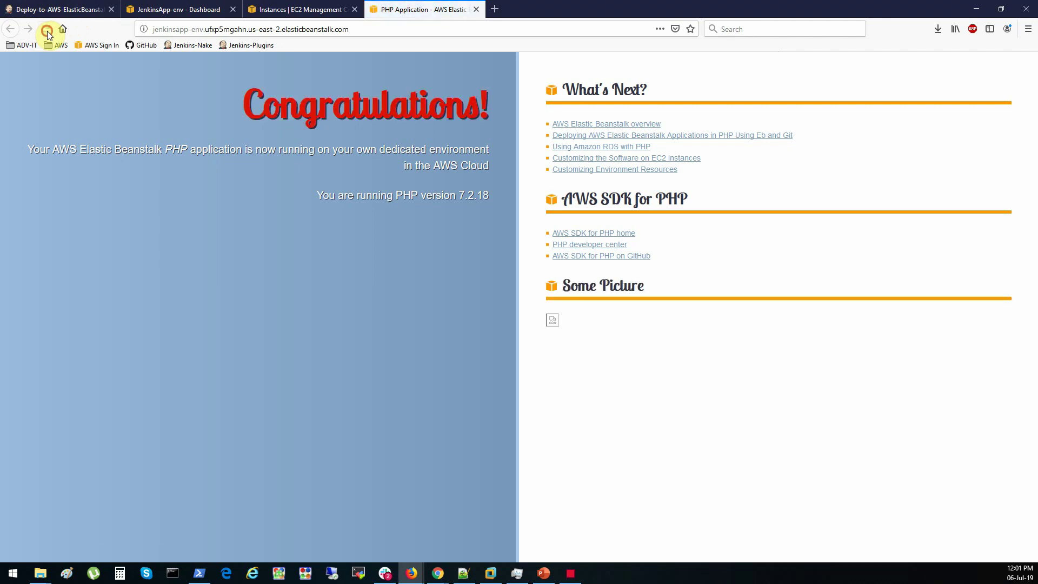
drag(244, 108, 483, 106)
click(47, 30)
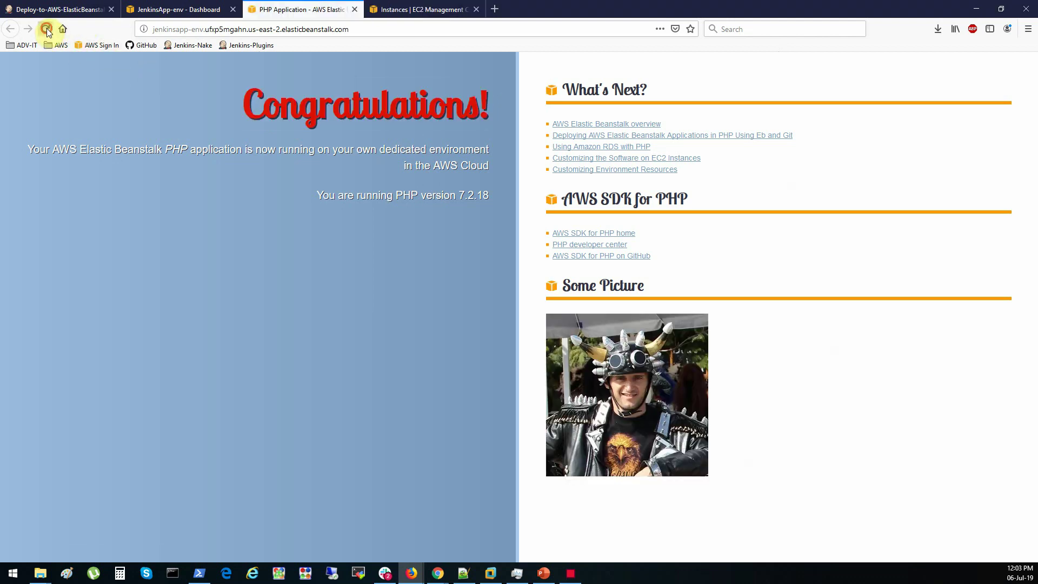
click(47, 30)
click(47, 30)
Confirm build #1's console output ends in Finished: SUCCESS, then go back to the Deploy-to-AWS-ElasticBeanstalk project
click(162, 10)
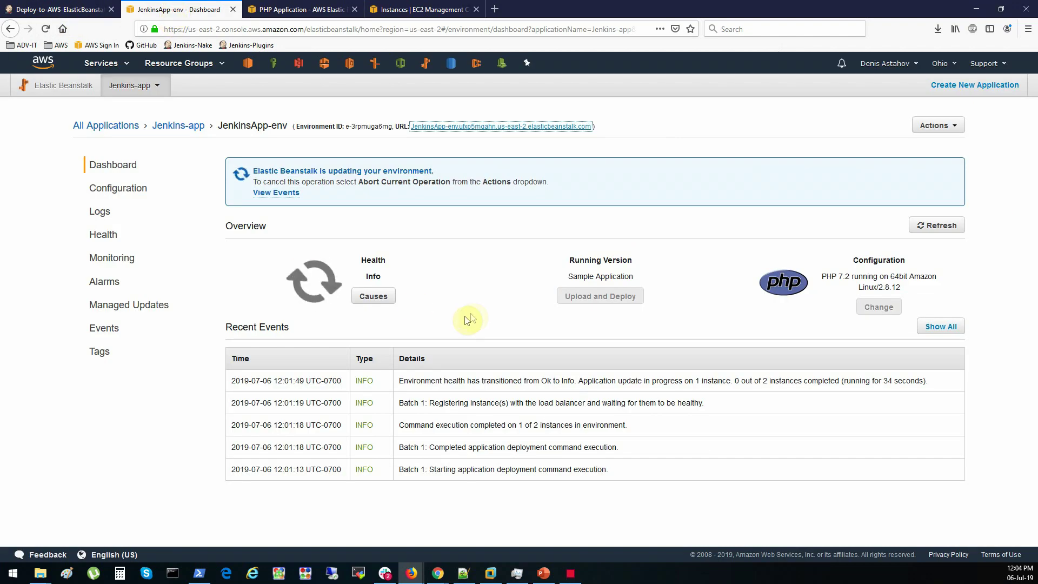
click(82, 14)
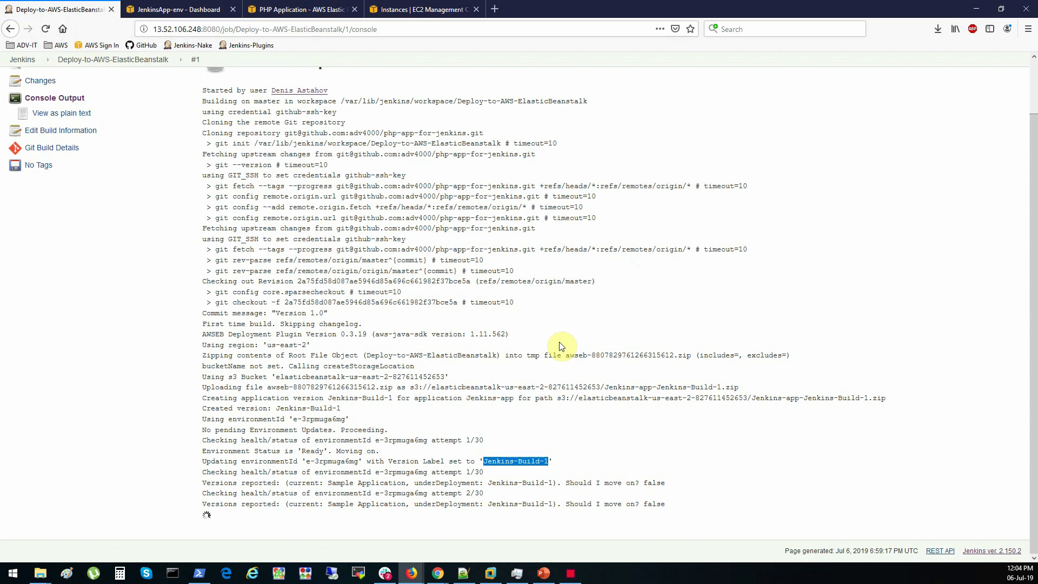
click(442, 458)
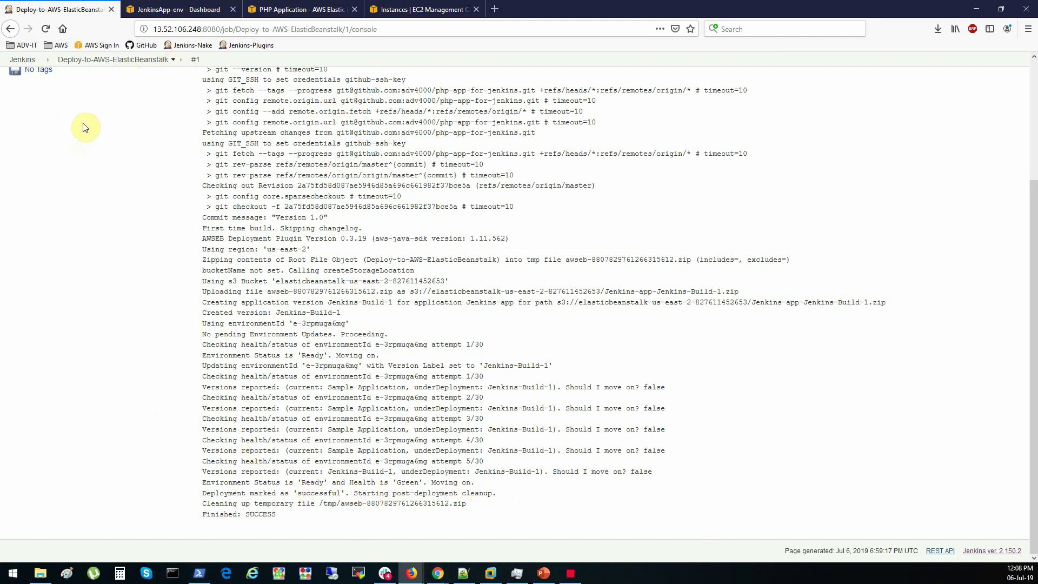
scroll(81, 130, up, 5)
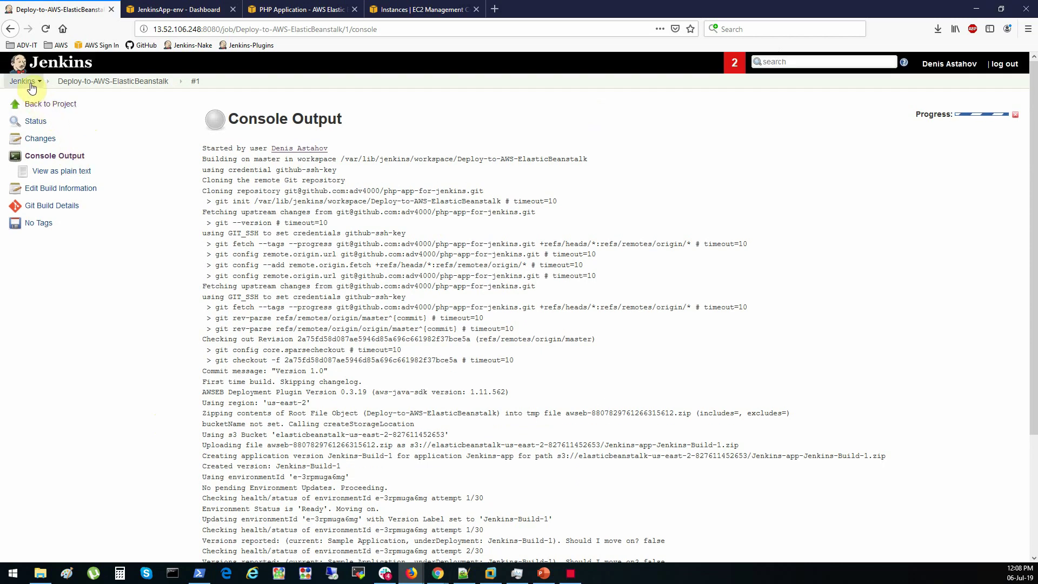
click(57, 106)
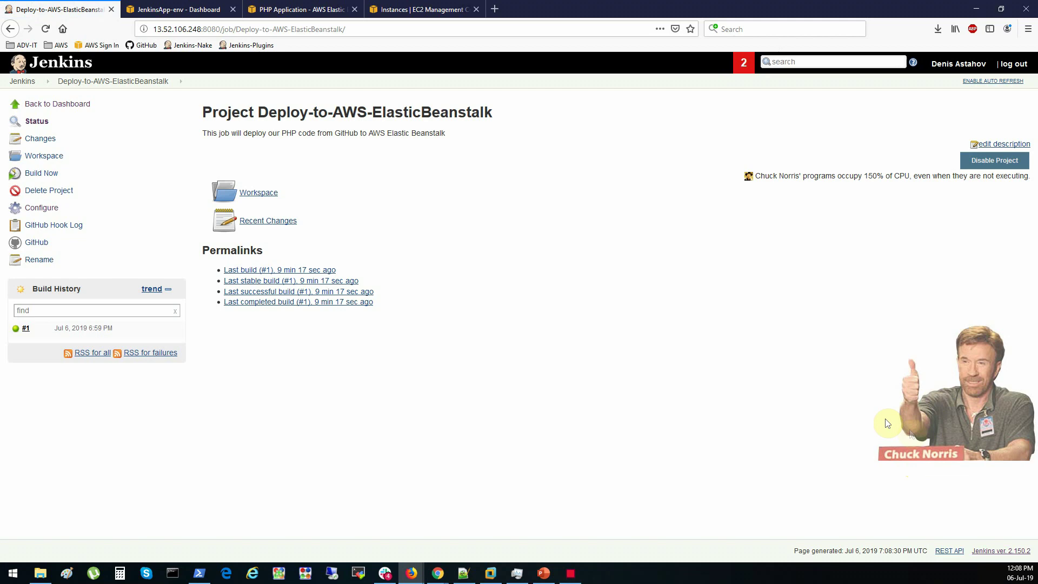
click(47, 106)
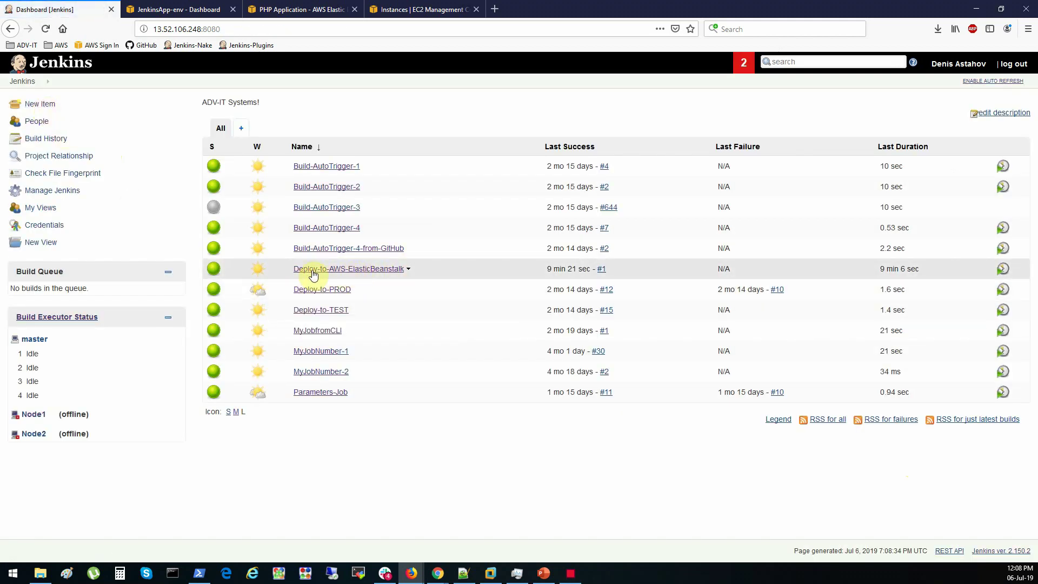
Refresh the JenkinsApp-env dashboard to verify Health Ok and running version Jenkins-Build-1
click(186, 10)
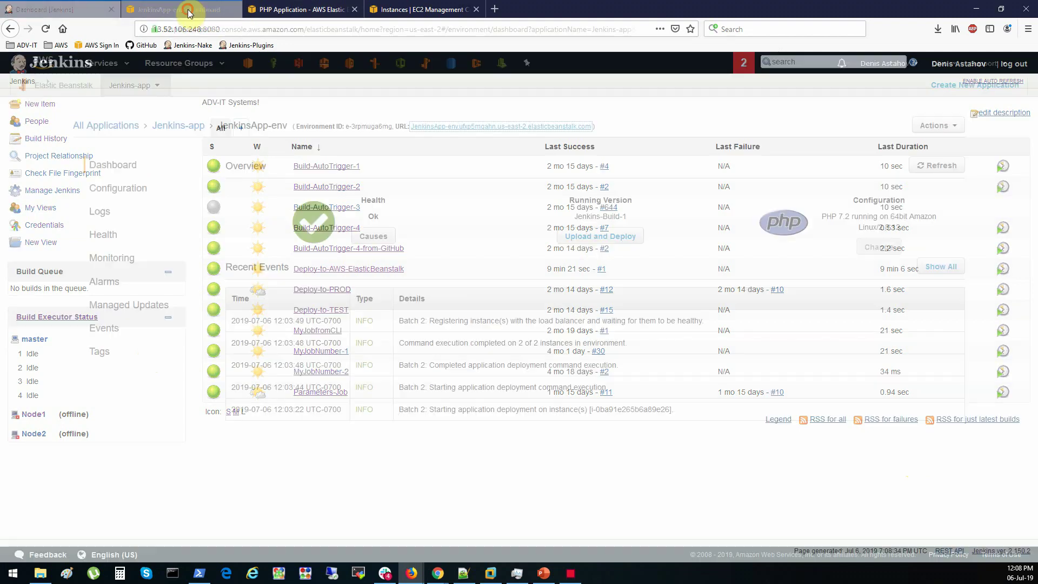
click(934, 171)
drag(572, 216, 649, 215)
click(650, 218)
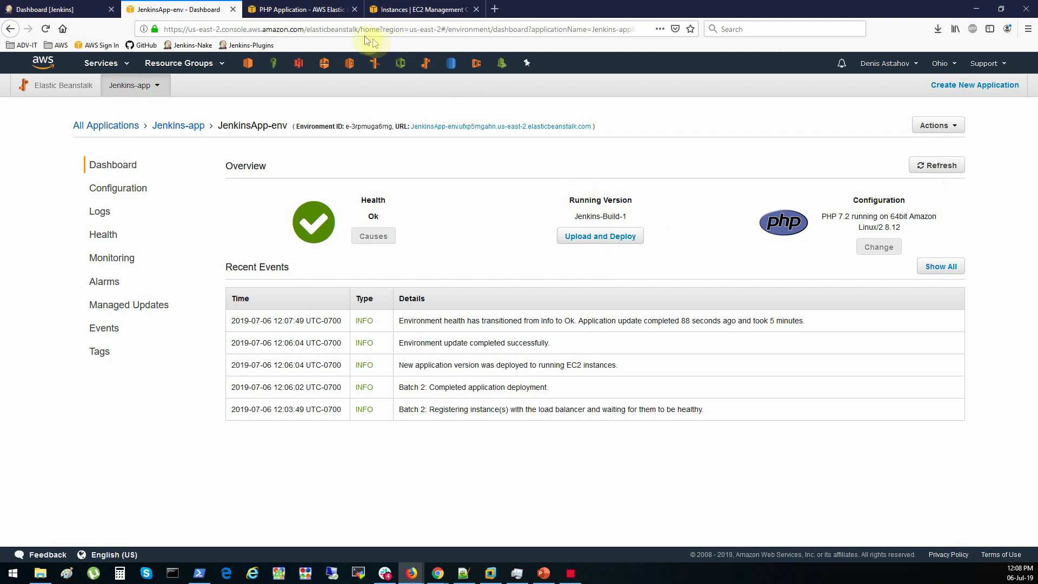
click(303, 9)
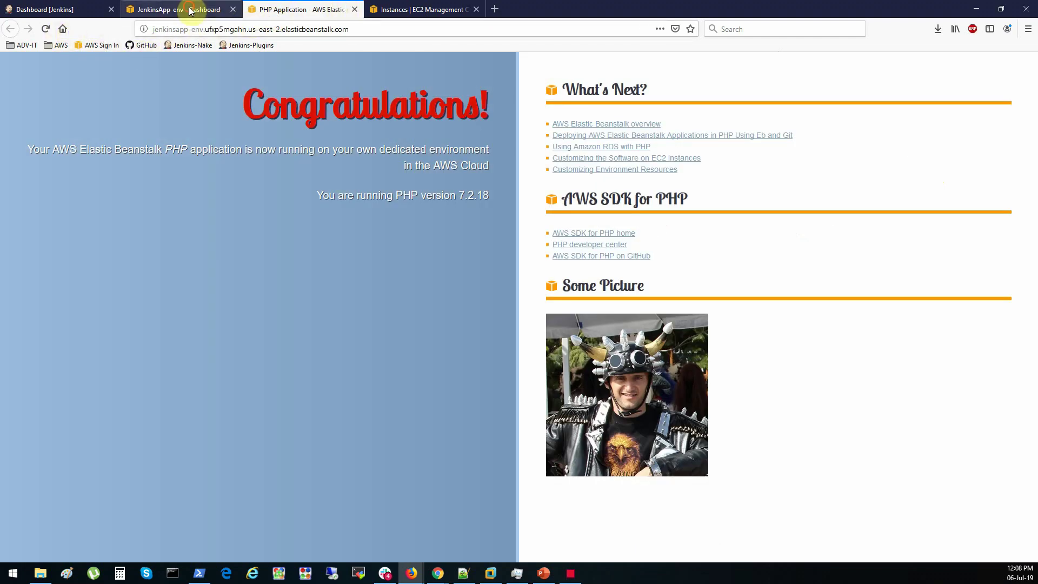
Open the environment URL, close the duplicate site tab, and open the local php-app folder
click(194, 9)
click(495, 128)
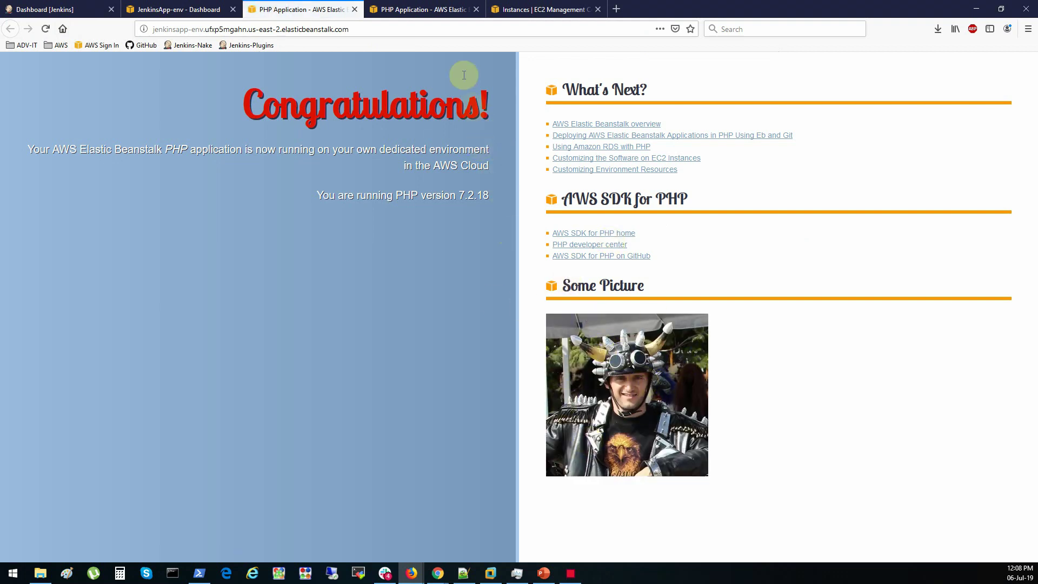
click(476, 9)
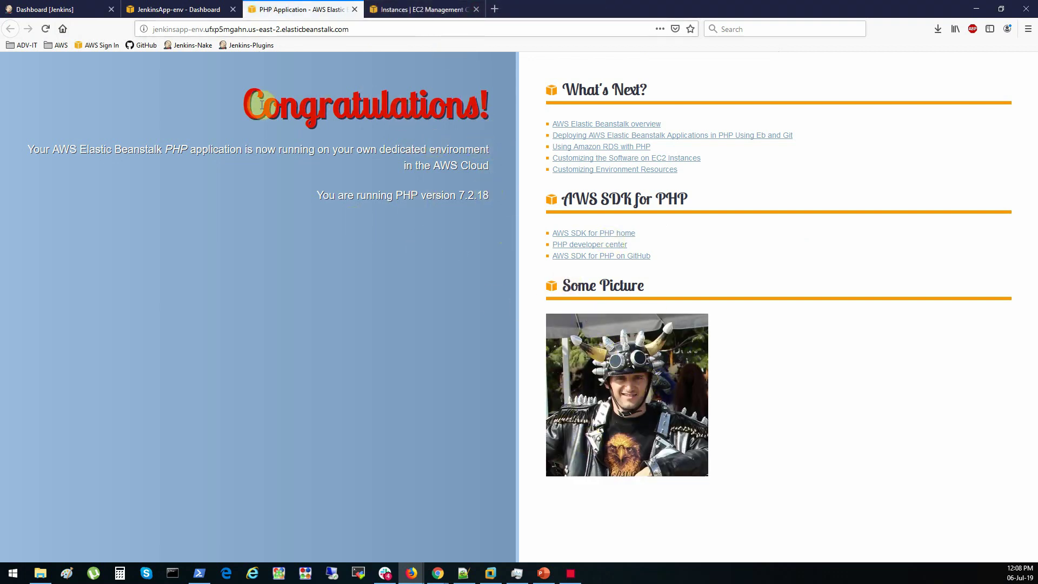
drag(230, 107, 487, 98)
click(759, 381)
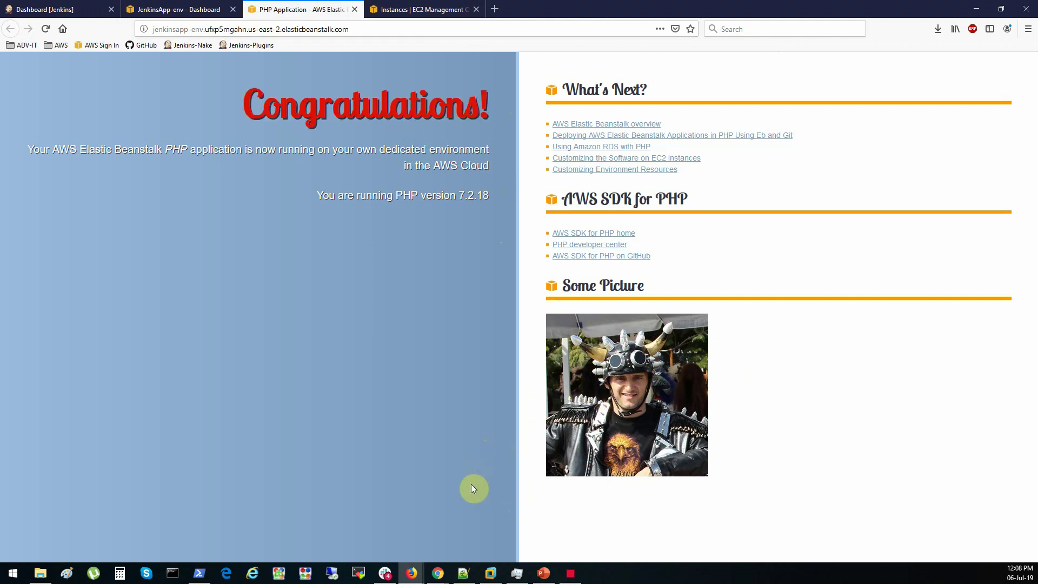
click(40, 573)
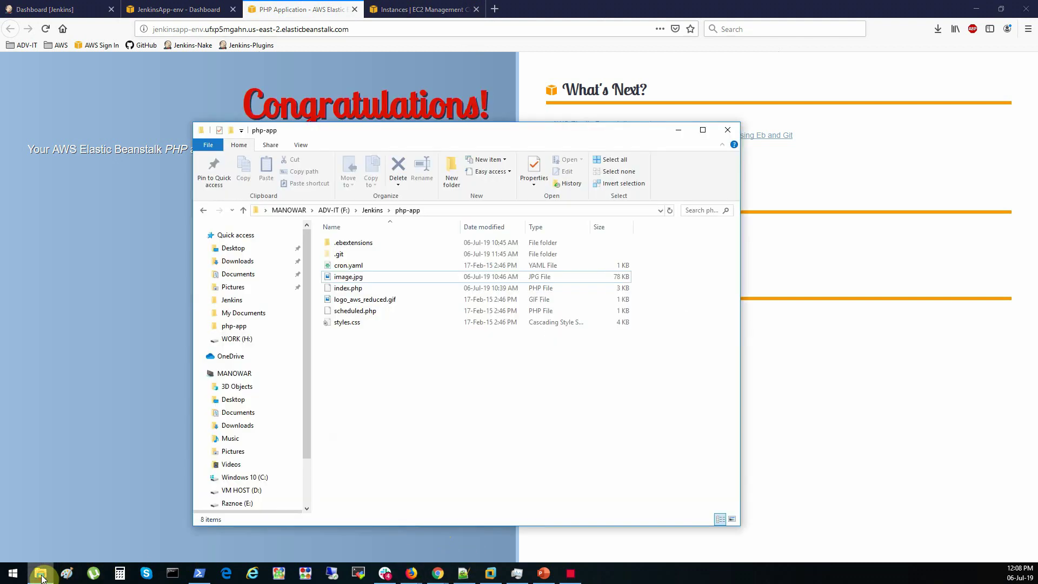
Open index.php from php-app in Notepad++ and maximize the editor
click(355, 290)
right_click(356, 289)
click(395, 329)
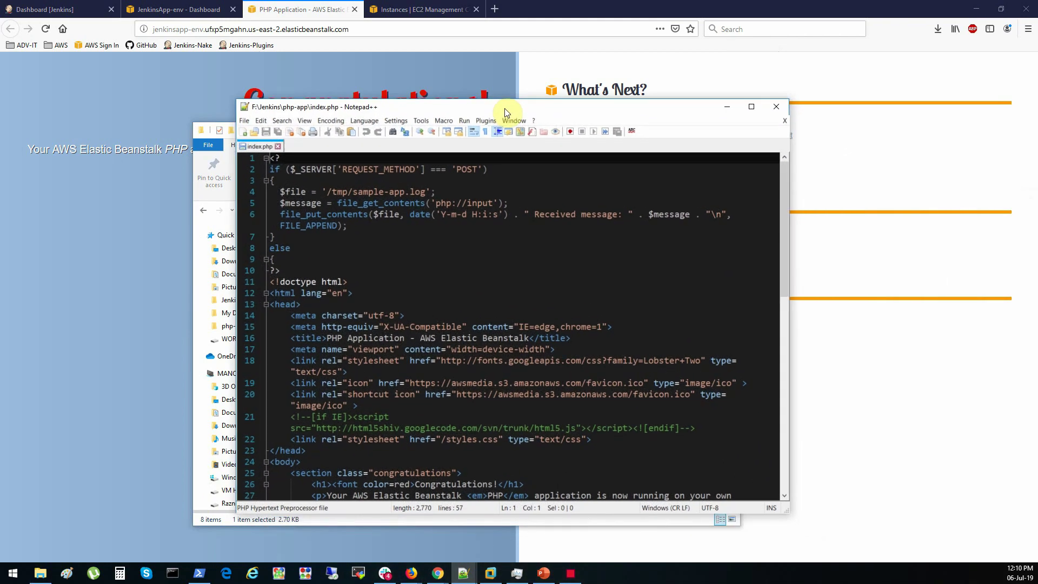
double_click(505, 108)
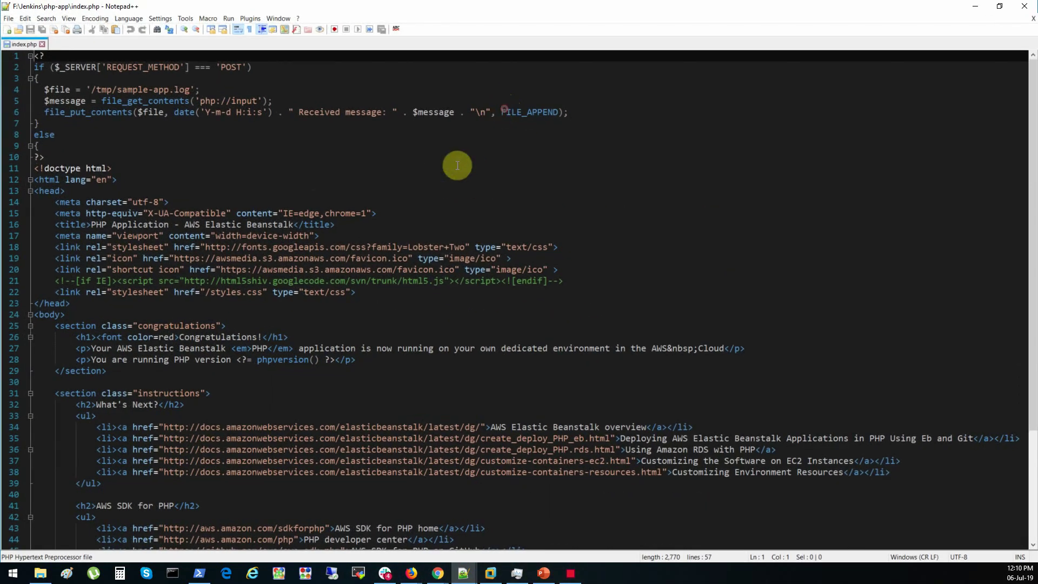
scroll(357, 228, down, 5)
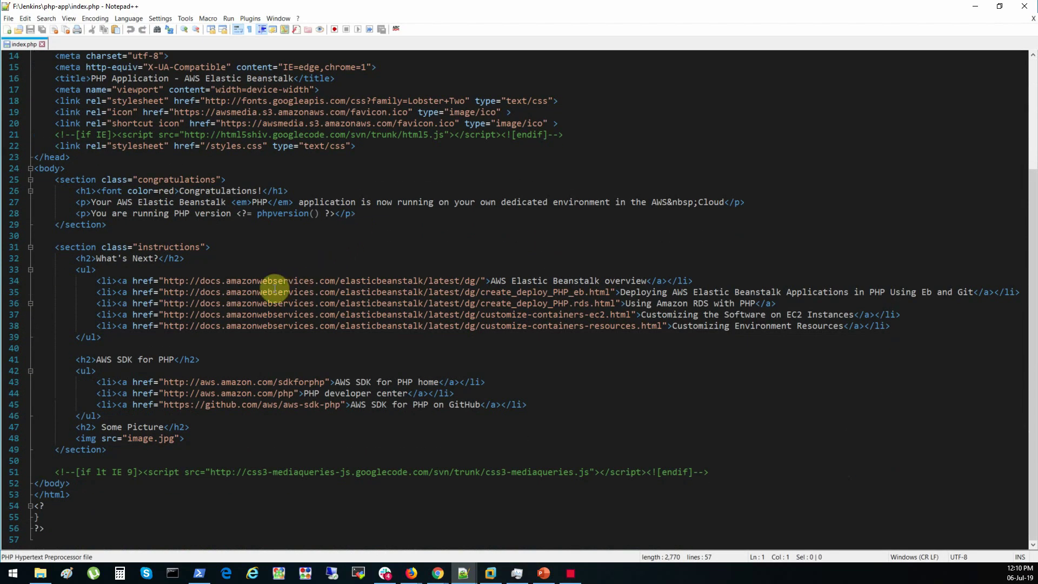
scroll(274, 289, up, 3)
Change the line 26 heading to Congratulations <font color=gold>DevOps Engineer!!!</font> and save
click(261, 293)
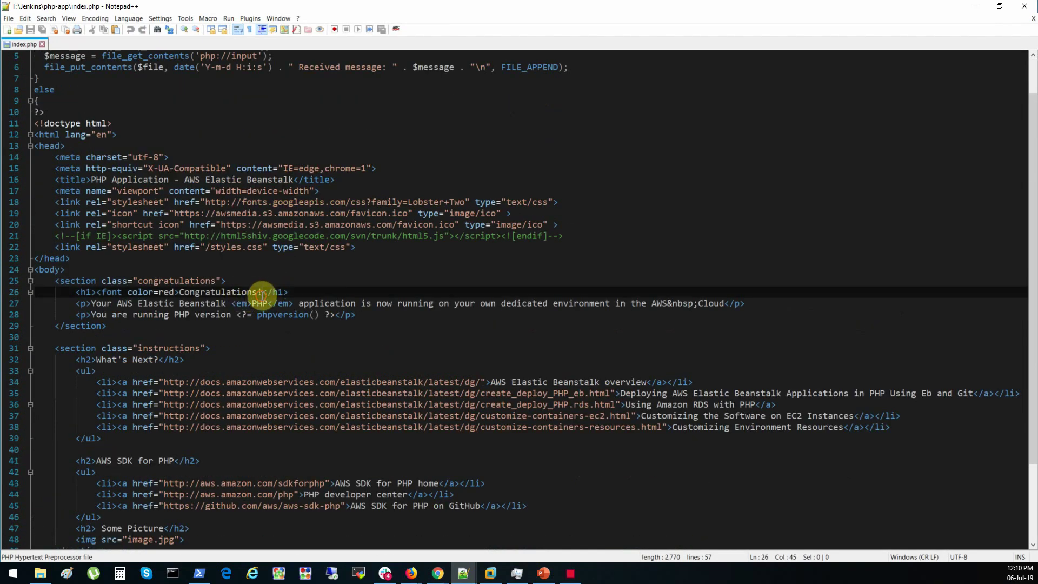
key(BackSpace)
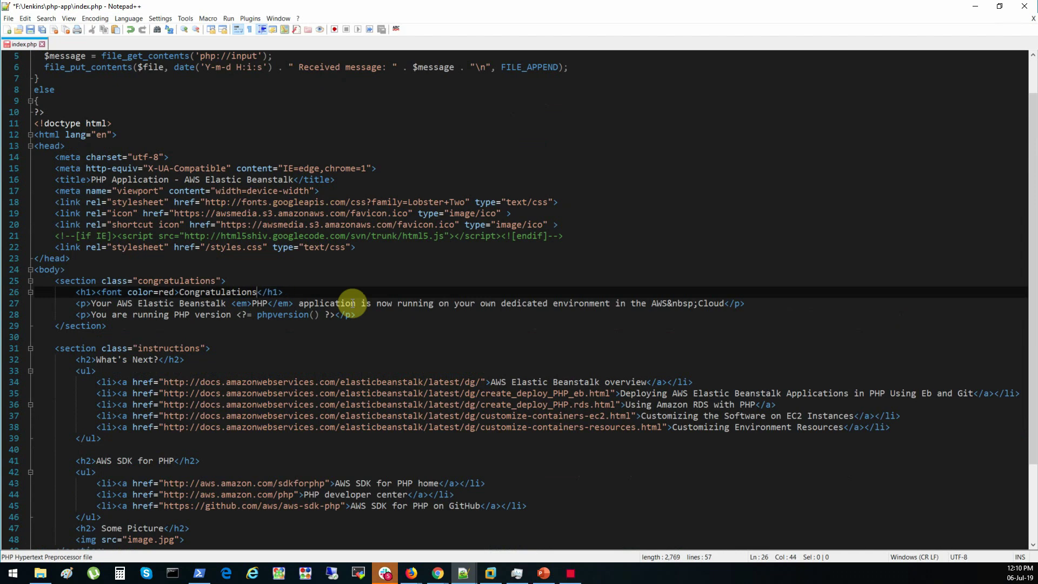
text(D)
text(OpsEnginee)
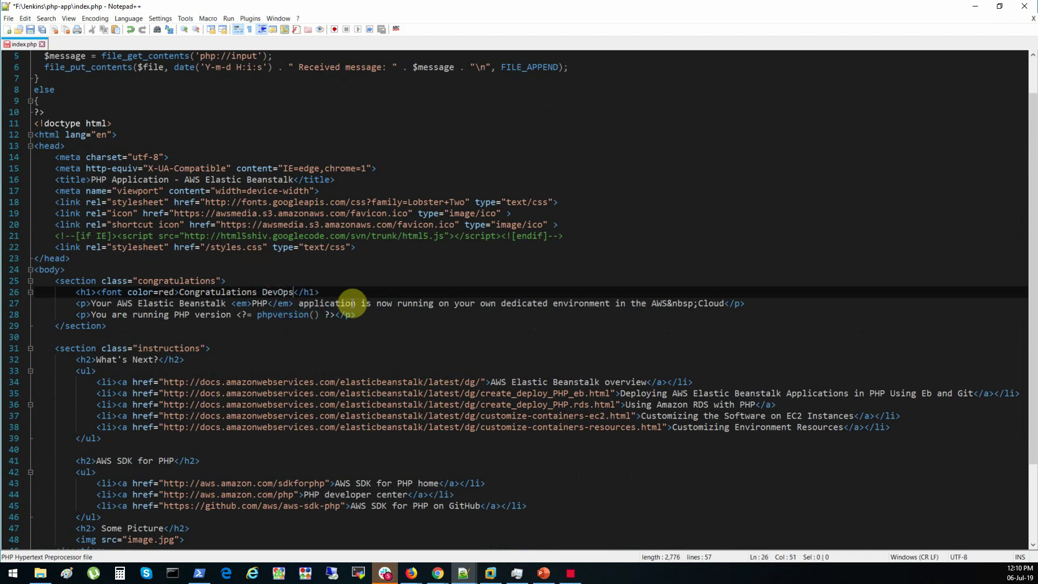
text(r!!!)
key(Left)
key(Left)
key(Left)
key(Left)
key(Left)
key(Left)
key(Left)
key(Left)
key(Left)
key(Left)
key(Left)
key(Left)
key(Left)
key(Left)
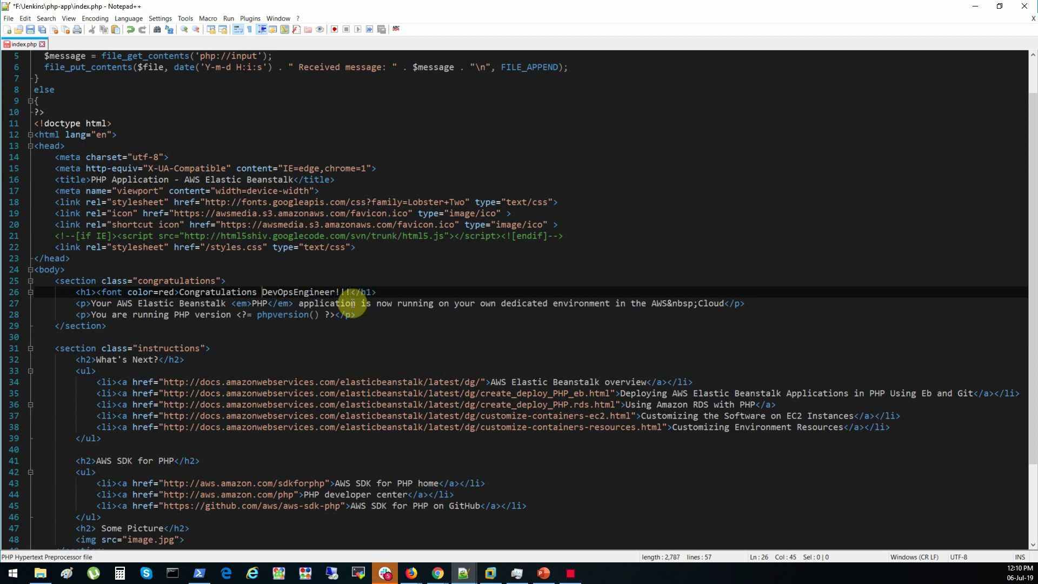
text(<font color)
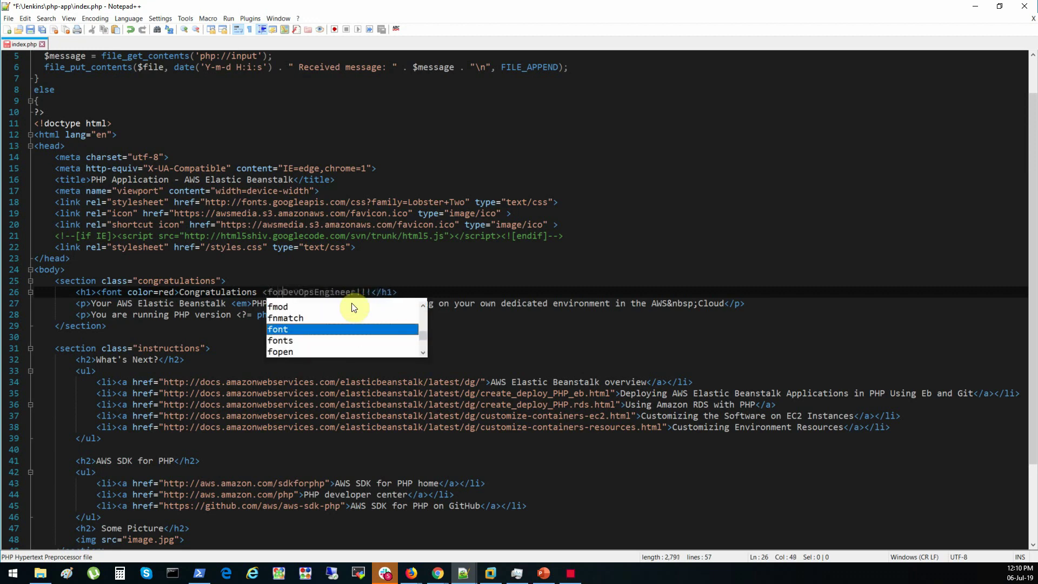
text(=gold>DevOpsEngineer!!!)
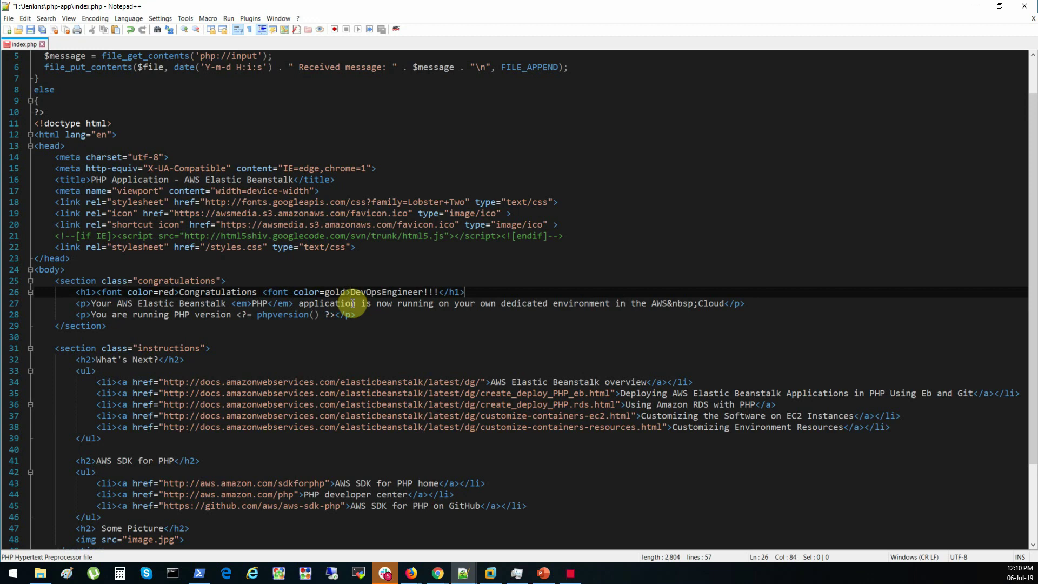
text(</font>)
key(ctrl+s)
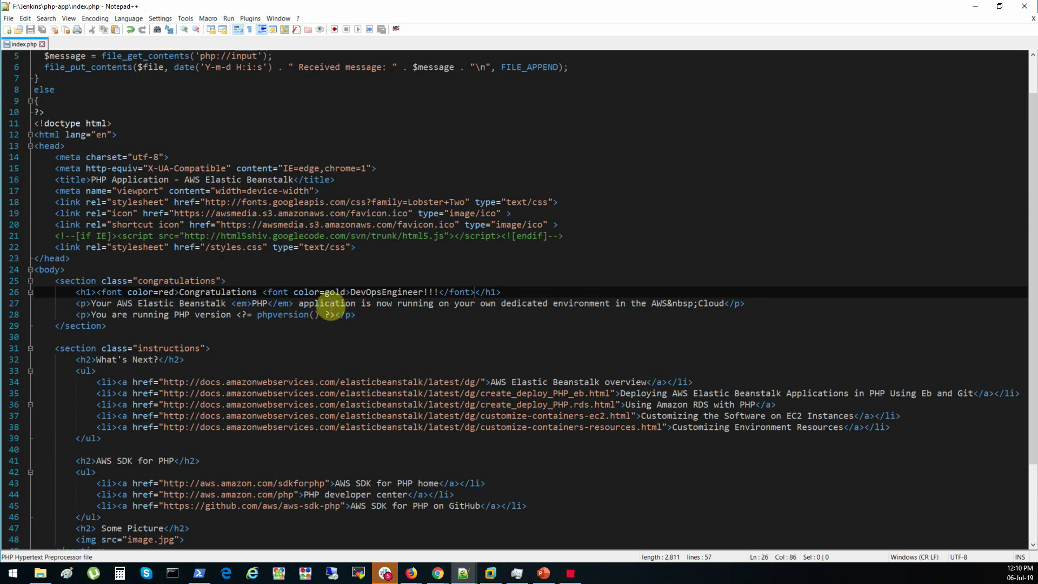
click(382, 293)
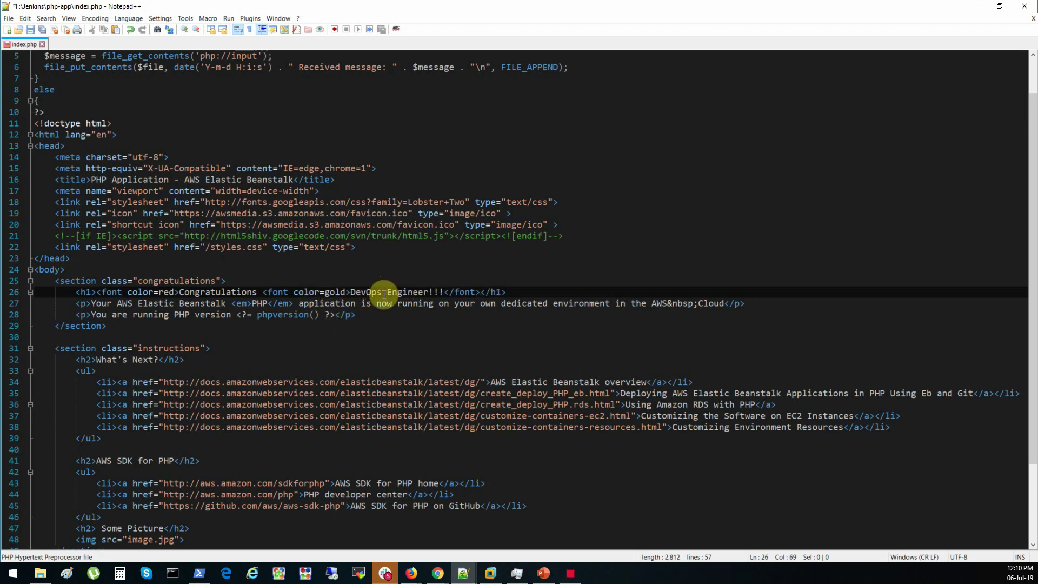
key(ctrl+s)
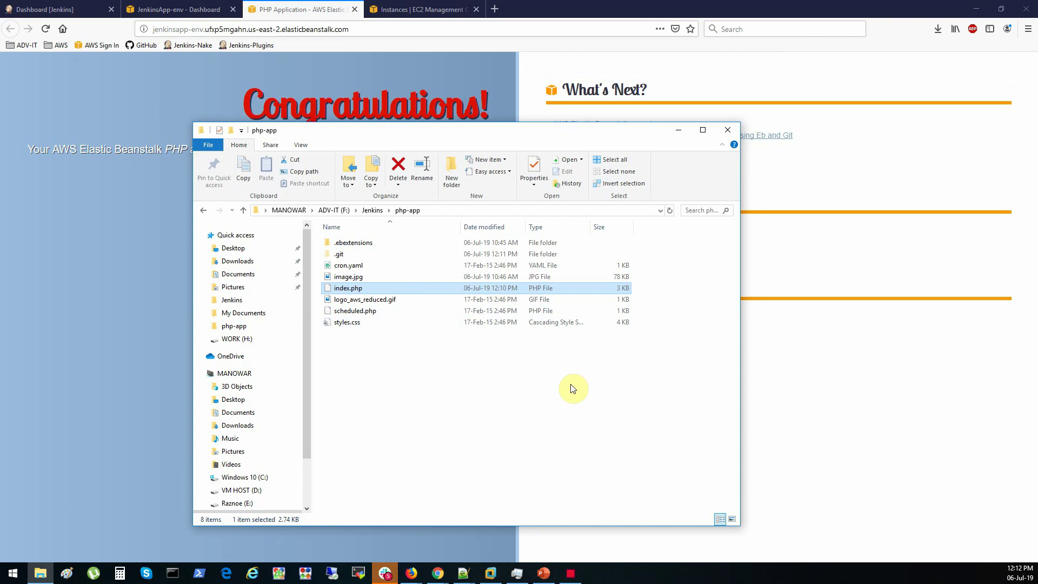
Open Windows PowerShell in the php-app folder and run git status
drag(520, 132, 511, 154)
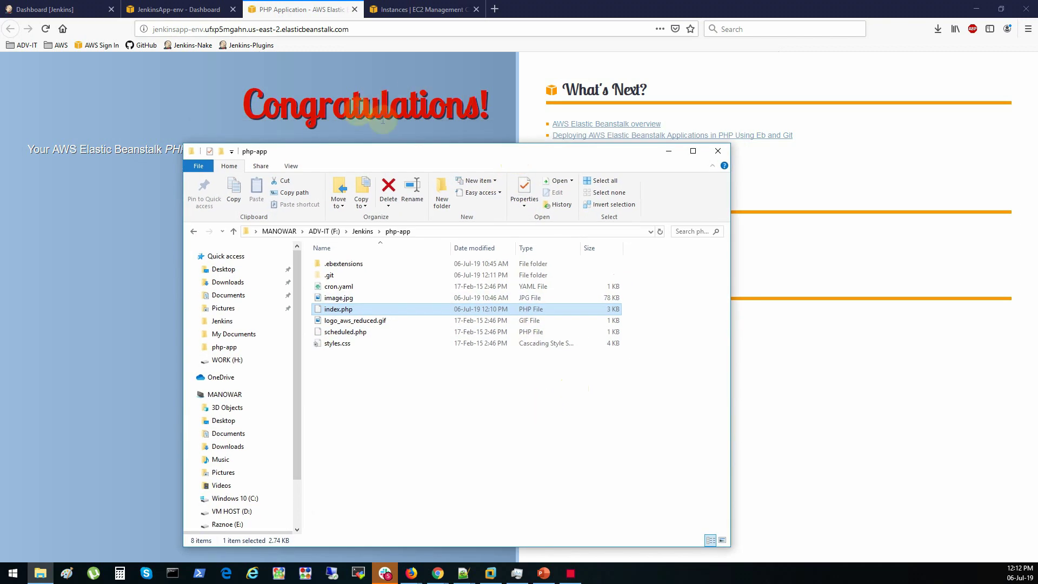
drag(384, 151, 409, 122)
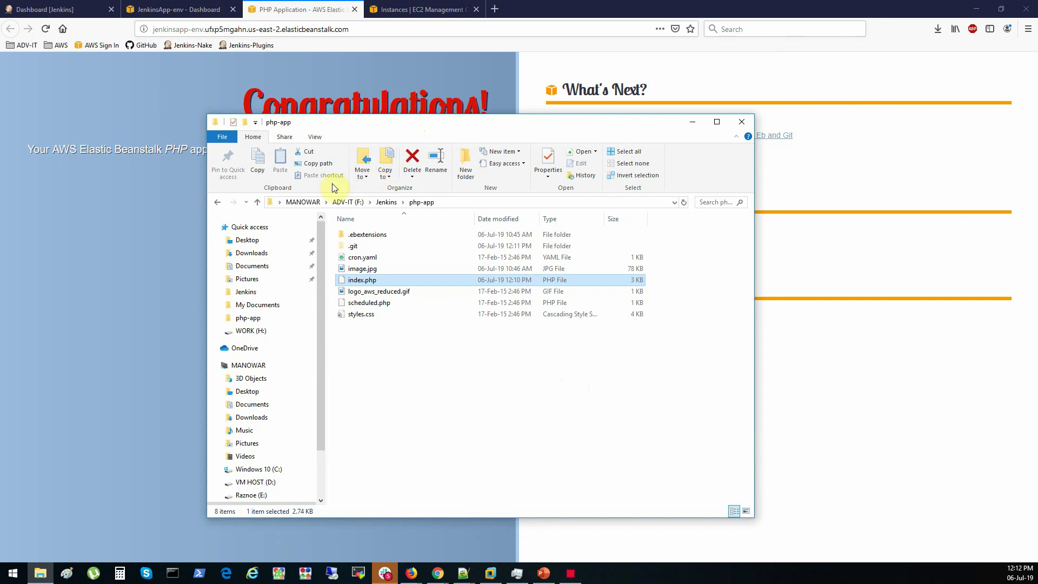
click(223, 138)
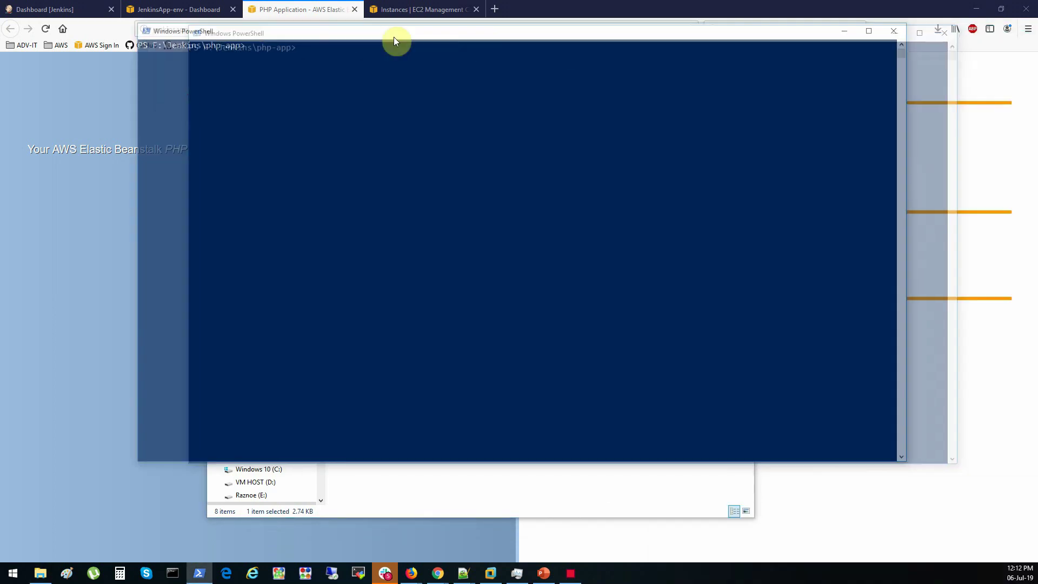
drag(394, 40, 355, 96)
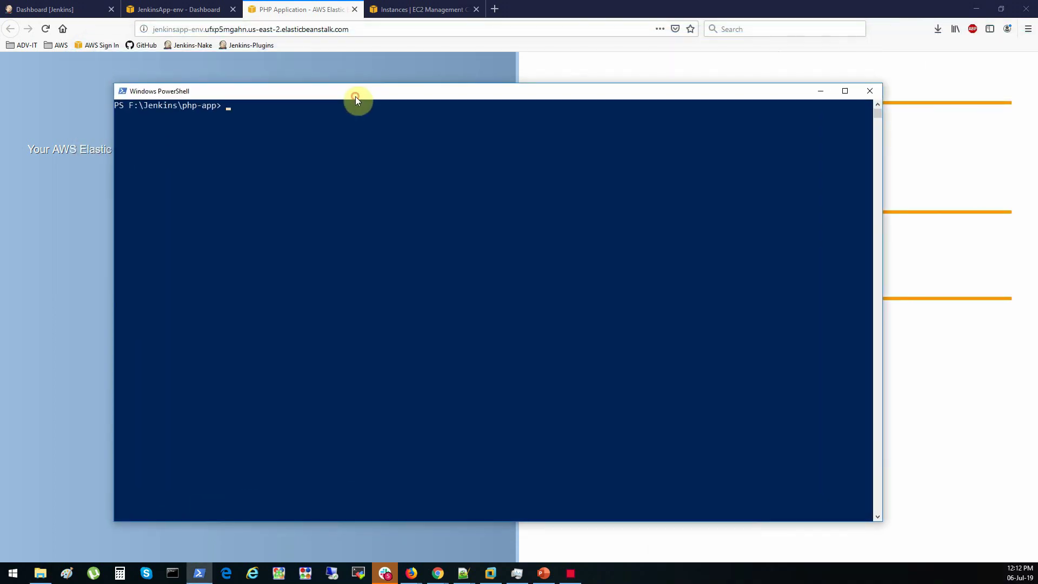
text(git st)
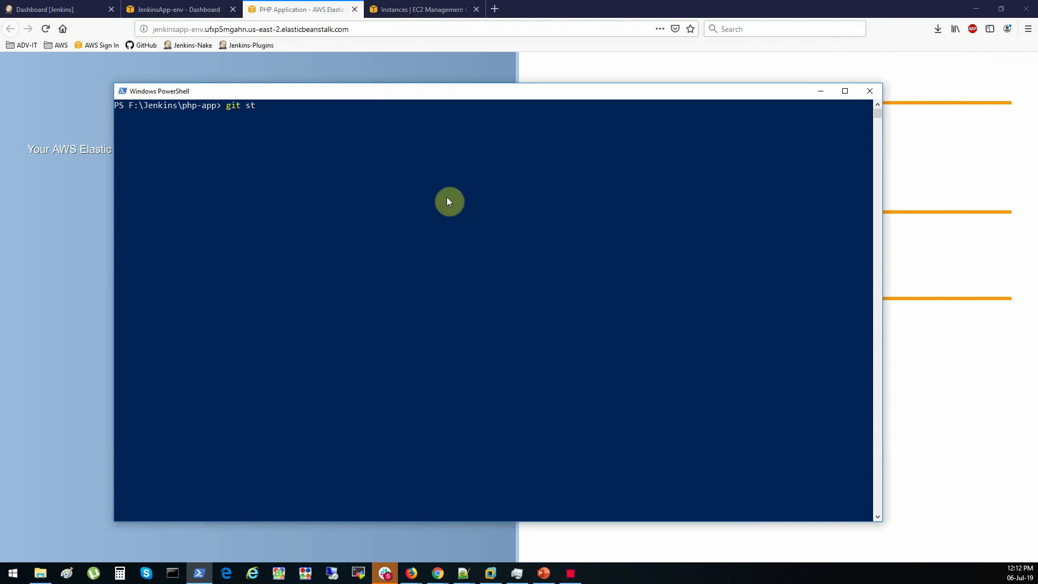
text(atus)
key(Return)
Stage index.php, commit it as "Version 2.0", and push to origin master
key(Return)
text(git add .\ind)
key(Tab)
key(Return)
text(git commit -m ")
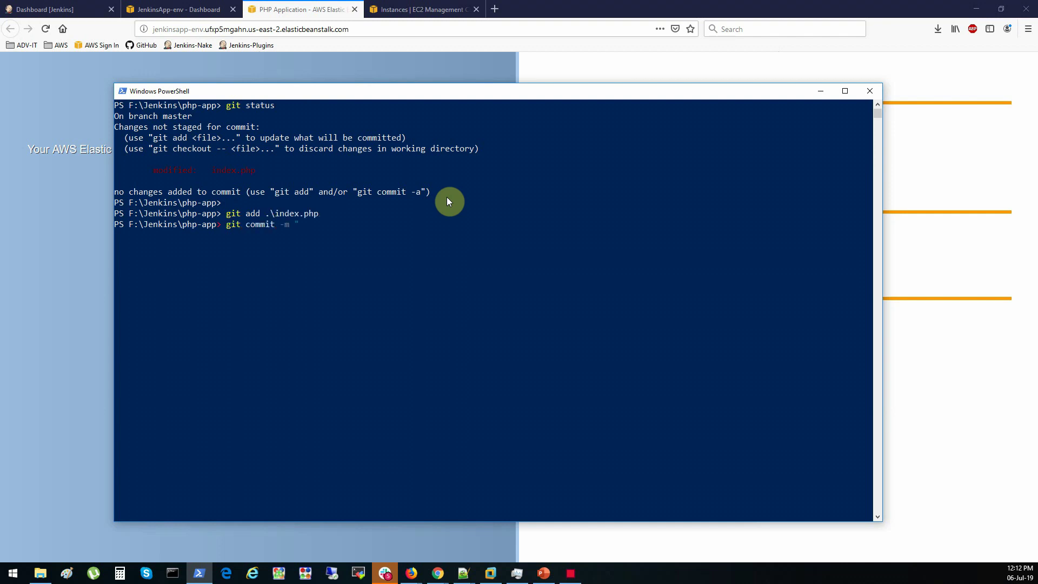
text(Version 2.0")
key(Return)
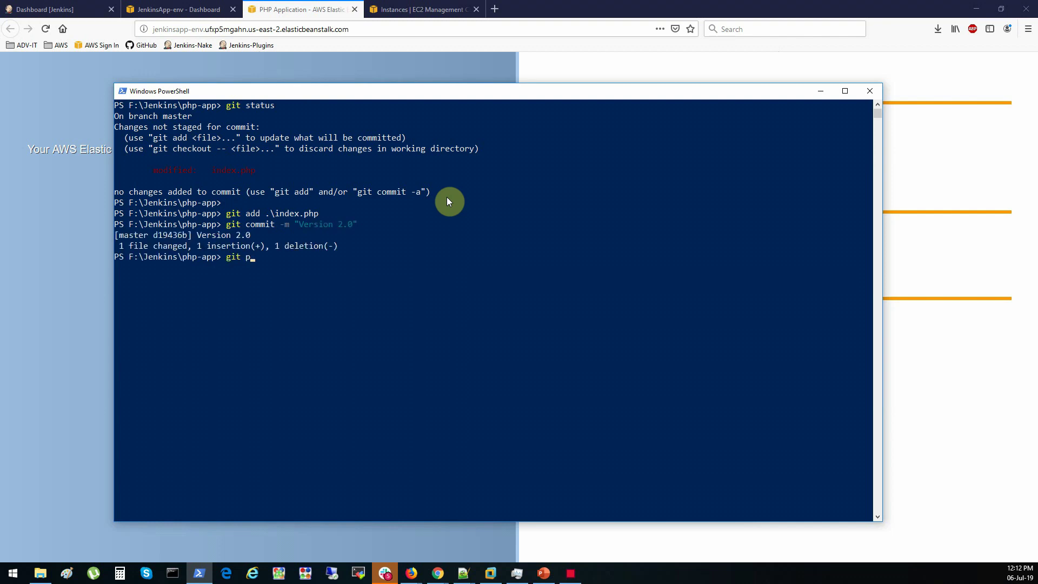
text(git push origin master)
key(Return)
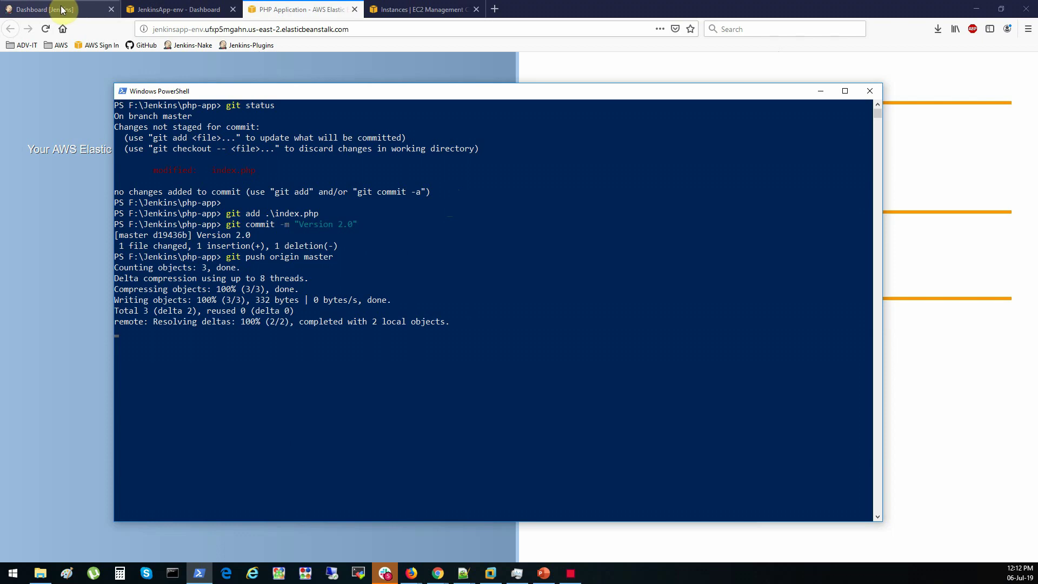
click(62, 10)
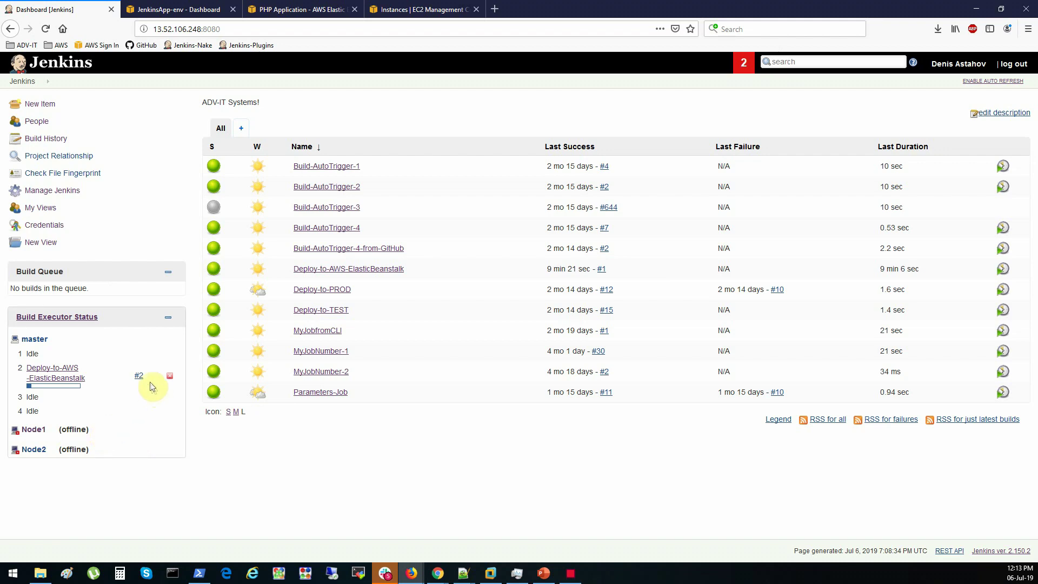
Check build #2's console output, triggered by the GitHub push, then return to the Jenkins dashboard
click(148, 375)
click(162, 409)
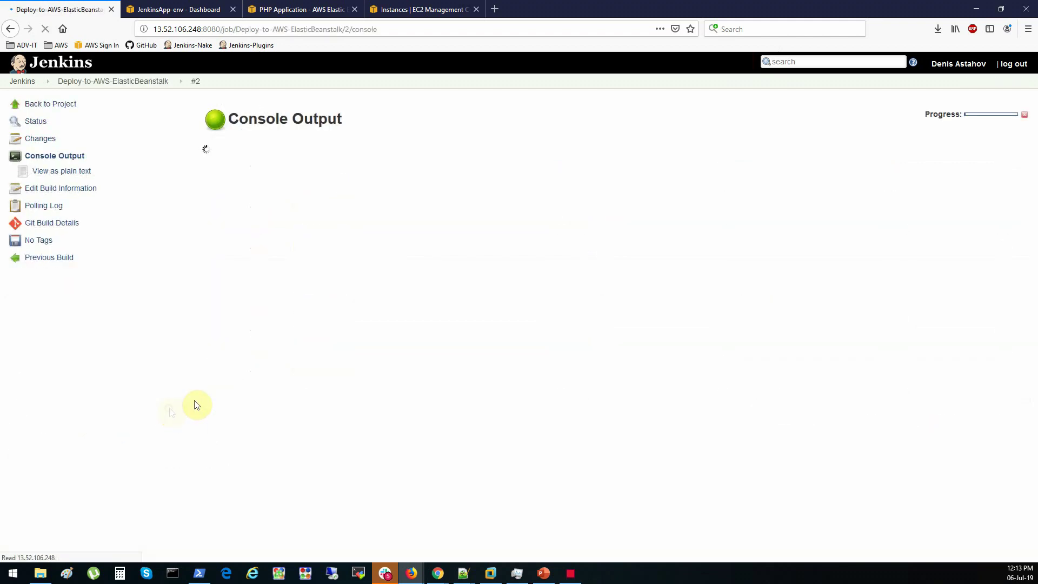
drag(204, 147, 349, 148)
click(298, 147)
click(349, 148)
drag(204, 424, 366, 433)
click(319, 421)
click(63, 81)
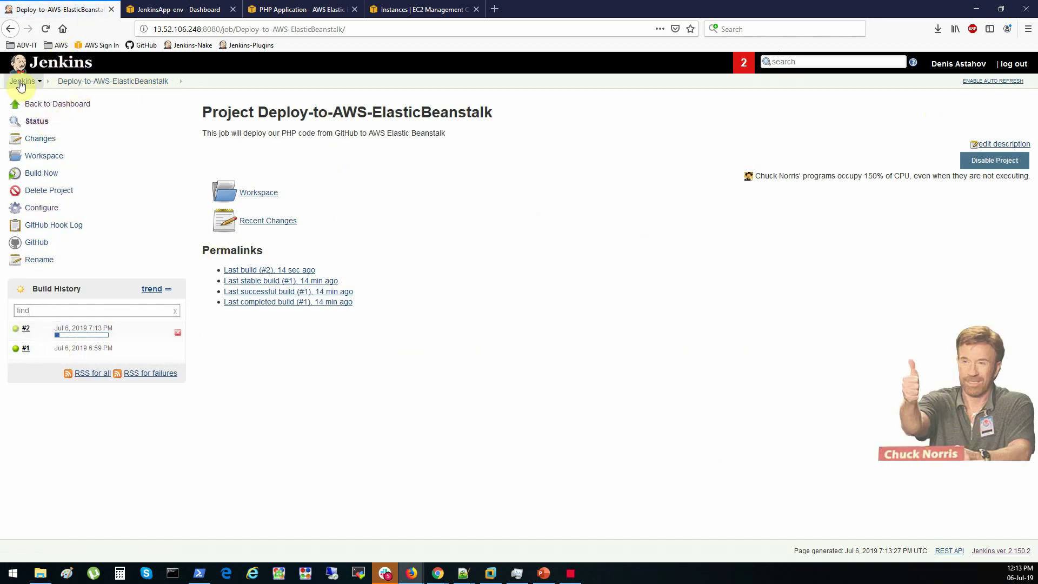
click(20, 84)
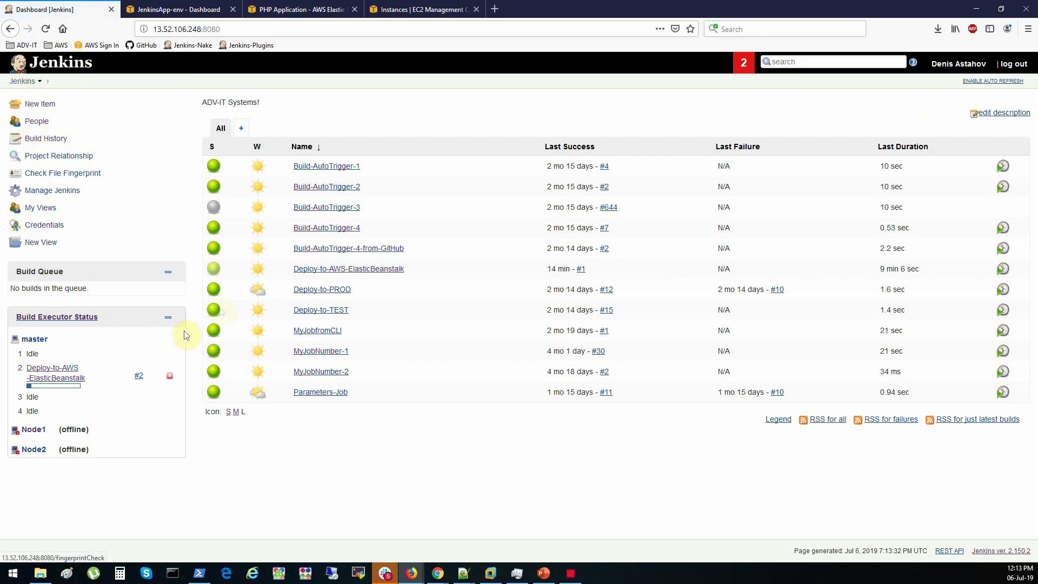
Refresh the JenkinsApp-env overview, which still shows Jenkins-Build-1 running
click(204, 10)
click(939, 164)
drag(574, 216, 644, 215)
click(644, 213)
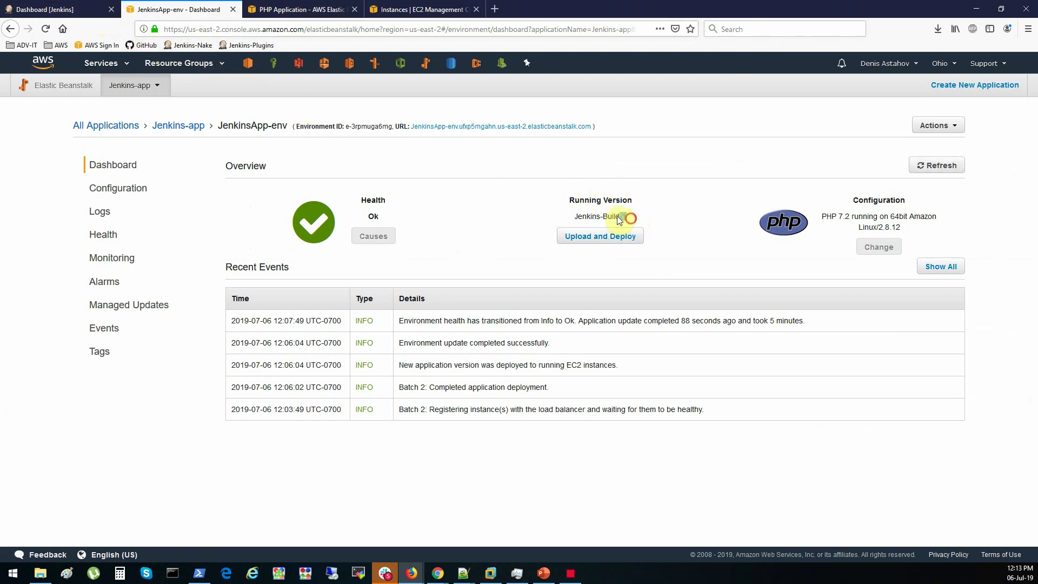
Switch back to the Dashboard [Jenkins] browser tab
click(54, 9)
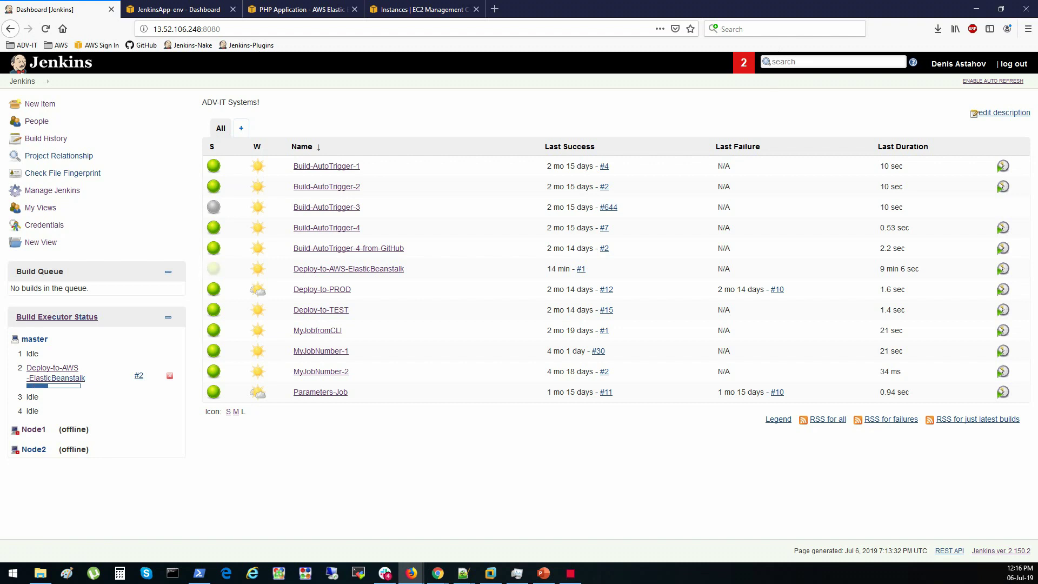
Review build #2's console log, noting the deployment from Jenkins-Build-1 to the new version
key(alt+Tab)
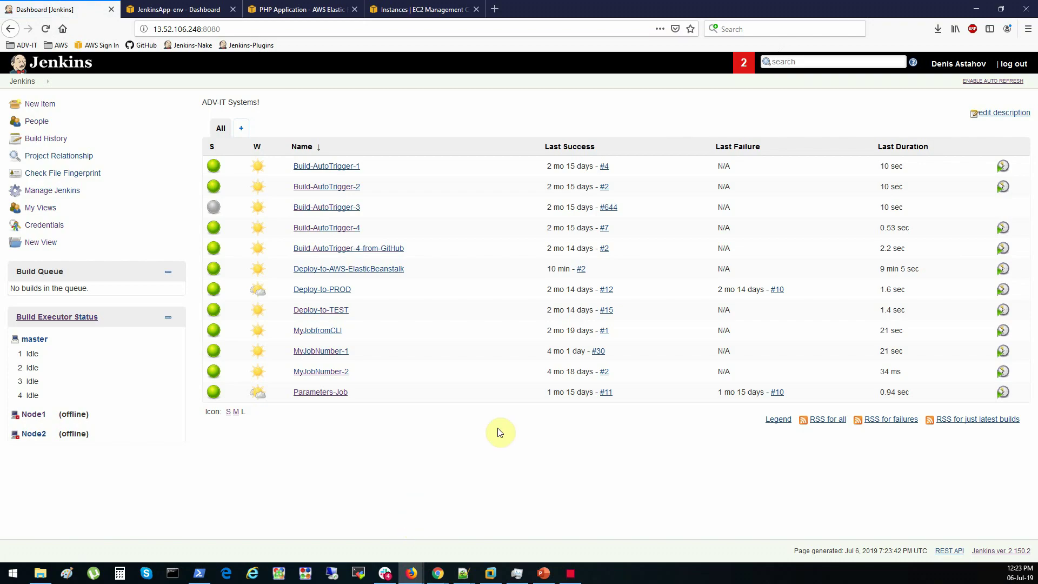
click(590, 269)
click(615, 297)
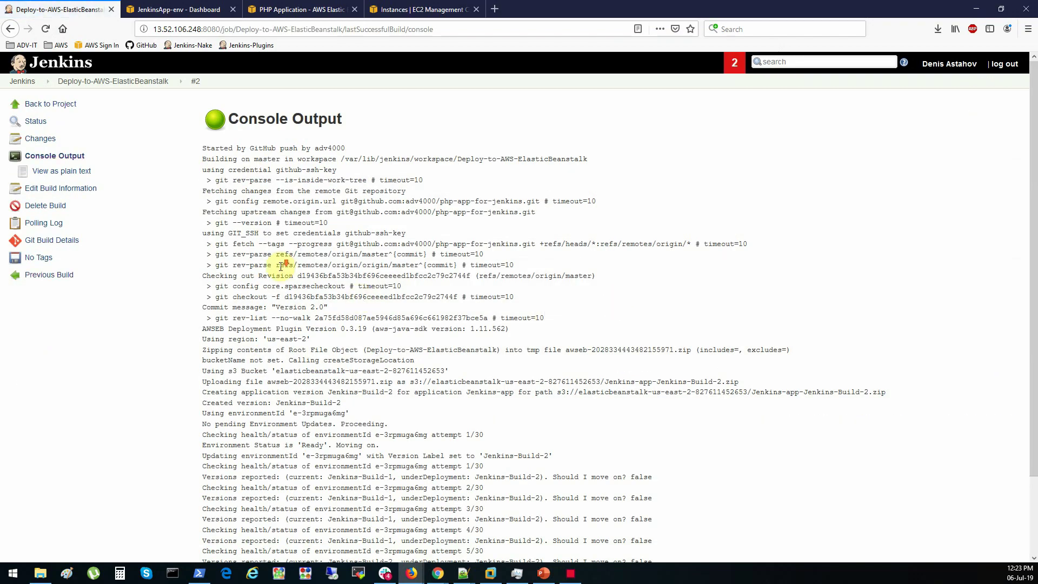
scroll(283, 264, down, 3)
drag(286, 497, 233, 356)
click(292, 380)
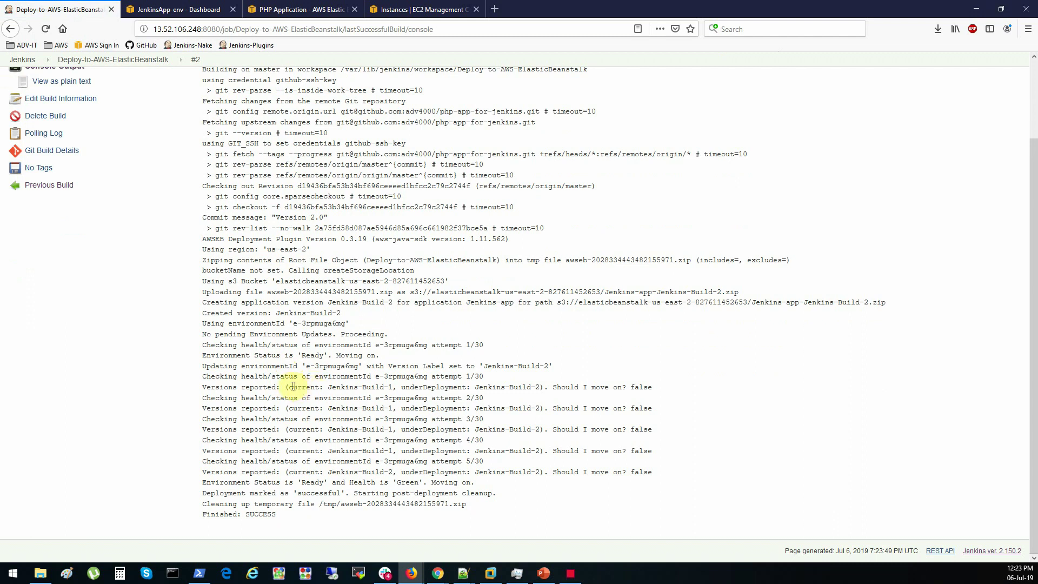
drag(292, 386, 394, 385)
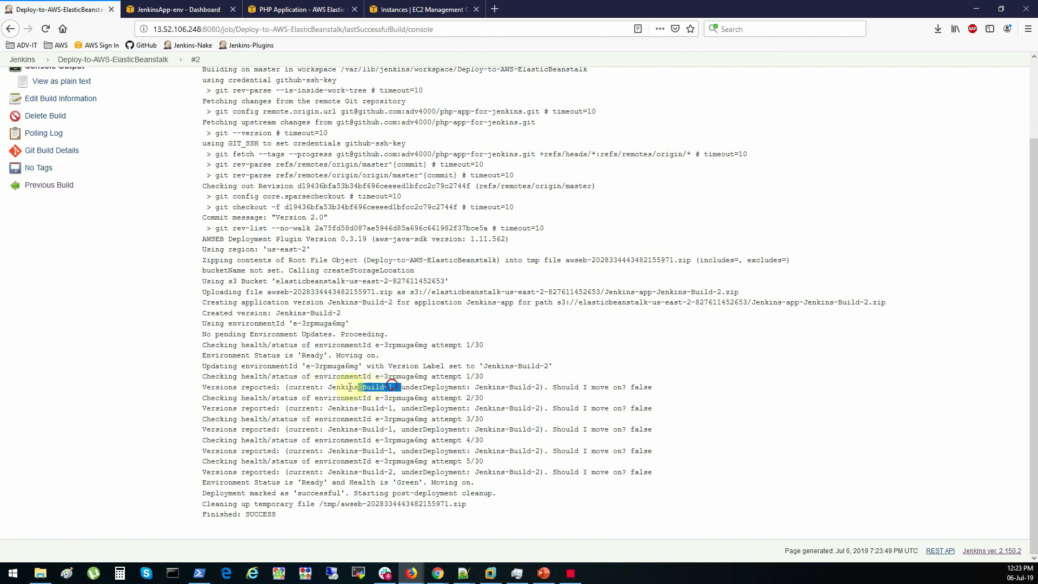
drag(403, 387, 540, 387)
click(174, 9)
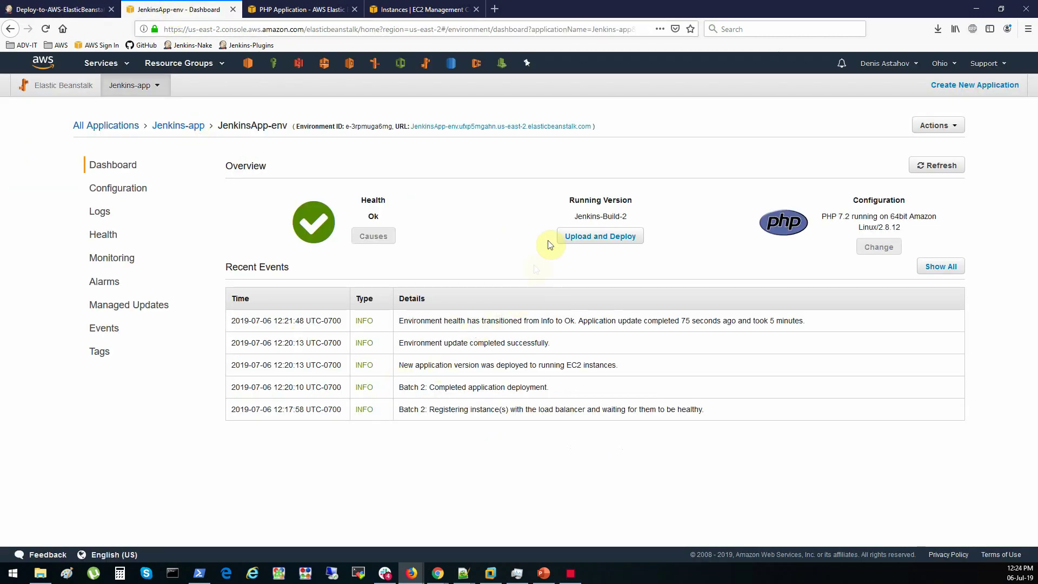
Confirm Jenkins-Build-2 is running, then reload the live site showing Congratulations DevOps Engineer!!!
drag(572, 216, 652, 218)
click(949, 172)
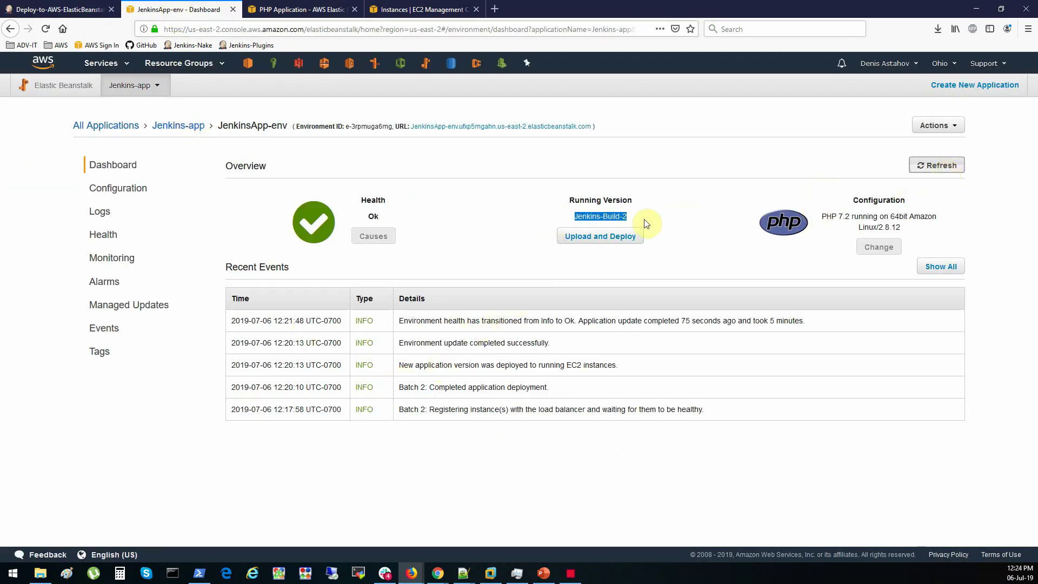
click(275, 9)
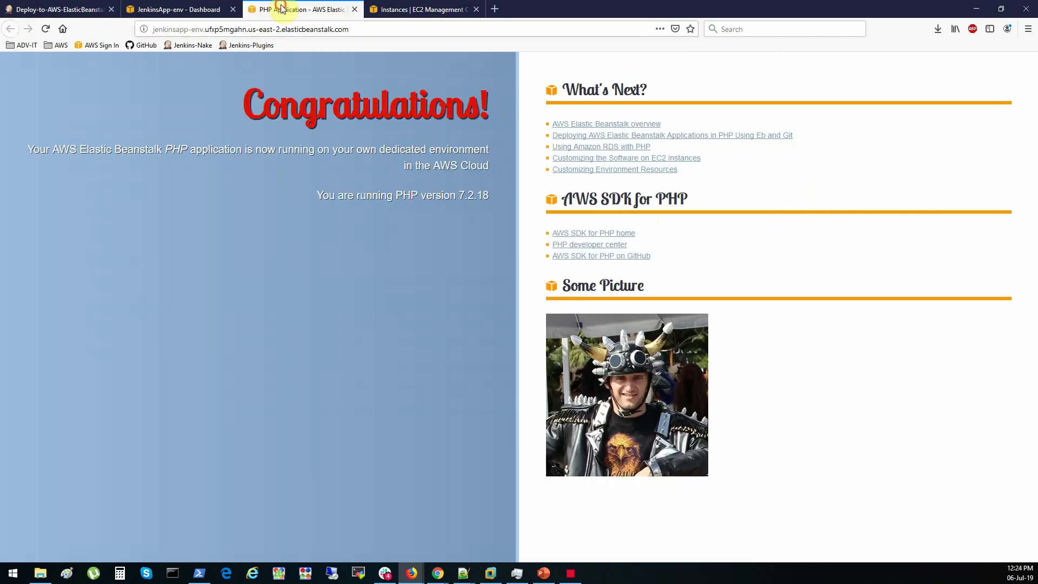
click(47, 30)
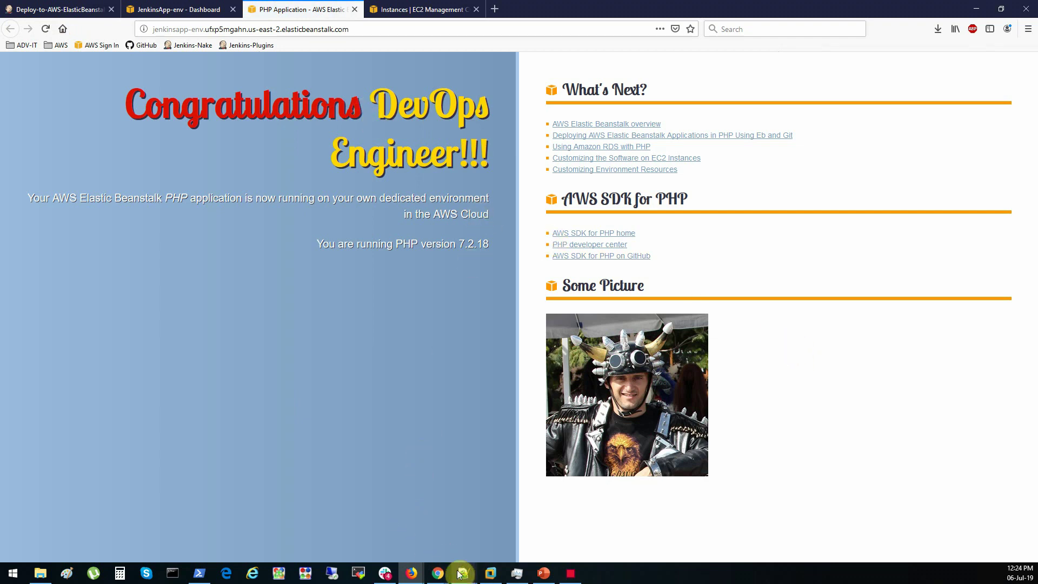
Insert <br> before the gold 'DevOps Engineer!!!' text on line 26 of index.php and save
mouse_move(465, 579)
click(520, 530)
click(264, 292)
text(<br>)
key(ctrl+s)
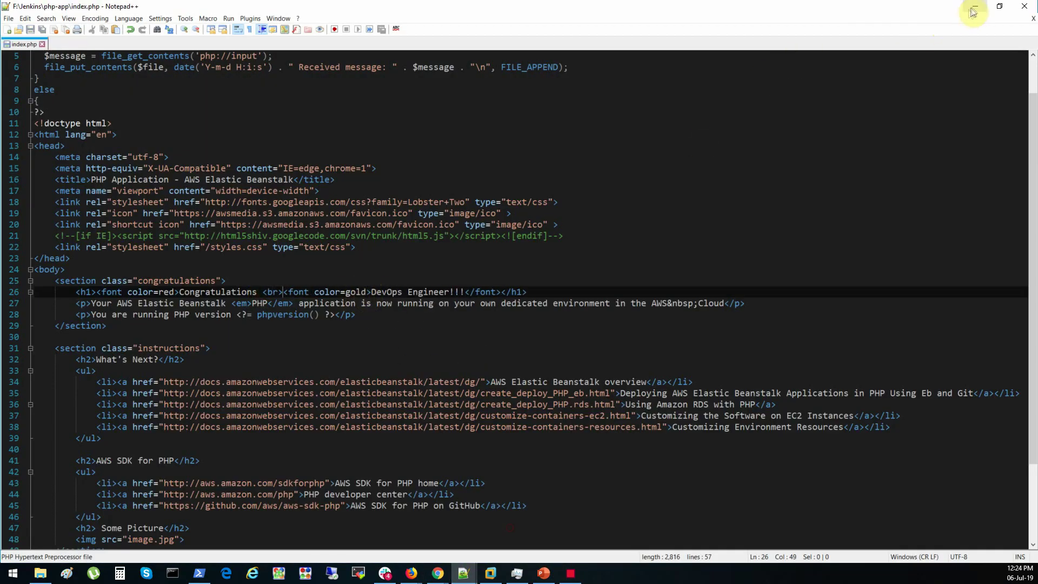
Stage index.php, commit it as "Version 2.1", and push to origin master
click(977, 6)
text(git add .\index.php)
key(Return)
text(git commit -m "Version 2.1")
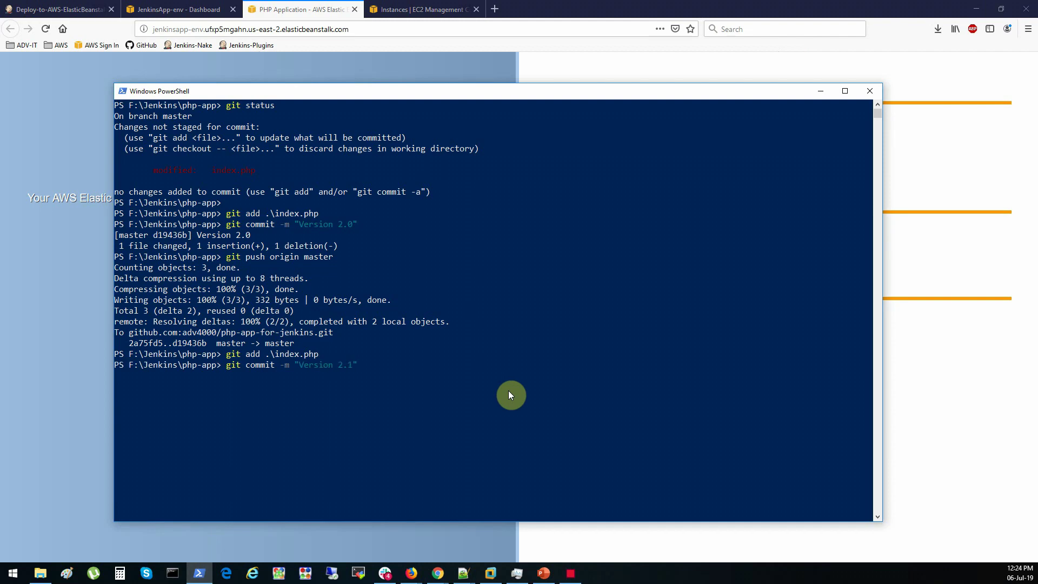
key(Return)
text(git push origin master)
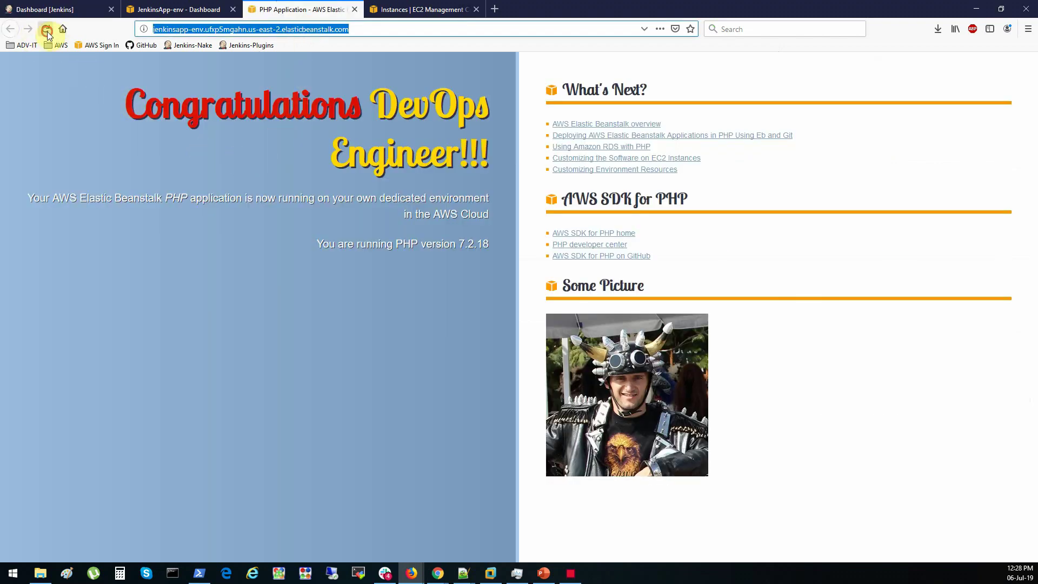
Reload the live site to confirm 'Congratulations' and 'DevOps Engineer!!!' now appear on separate lines
click(47, 30)
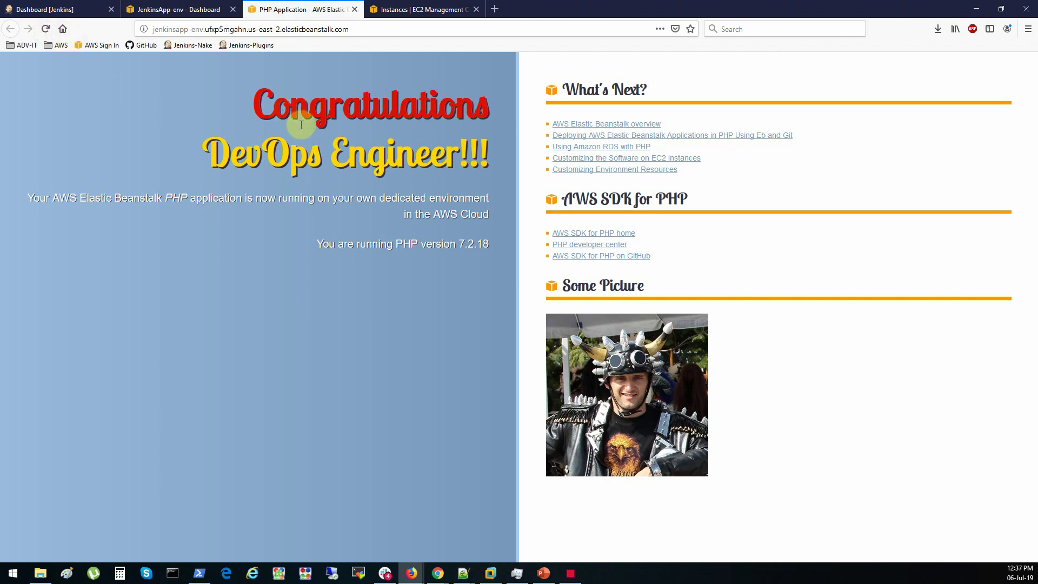
drag(252, 104, 487, 158)
click(499, 163)
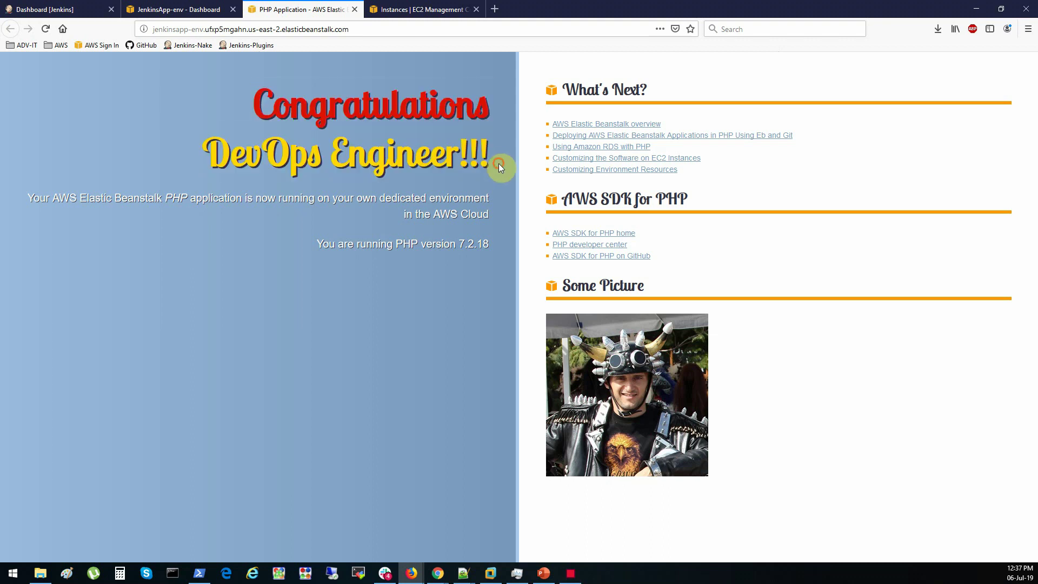
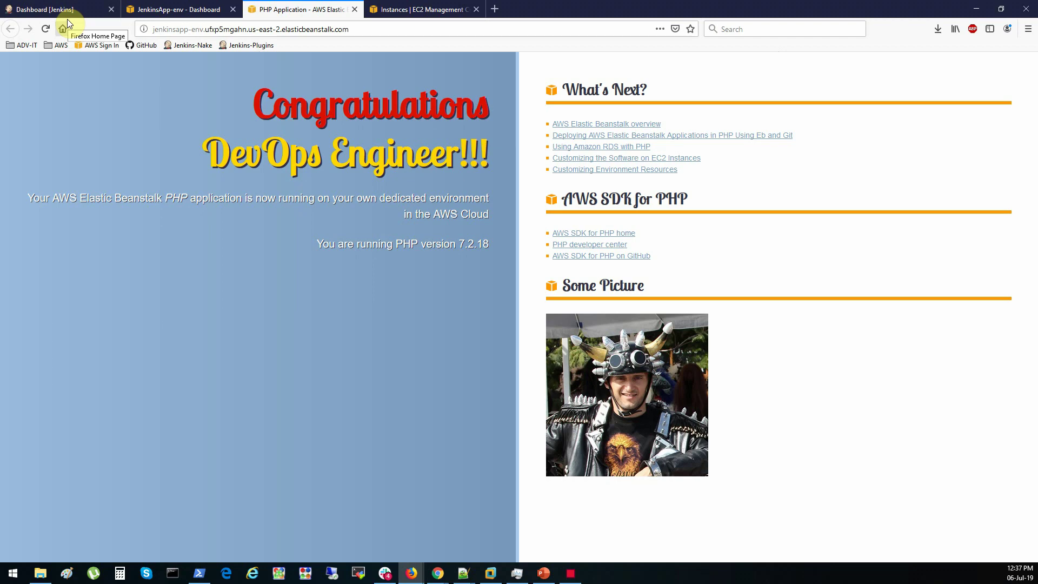
View the running app and highlight its elasticbeanstalk.com address, then return to the environment dashboard
click(178, 9)
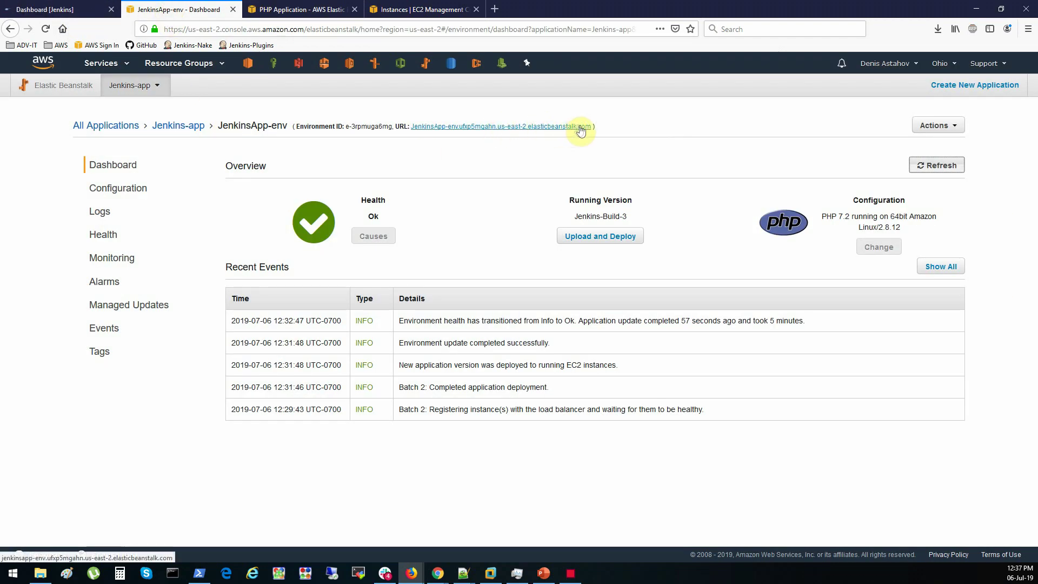
click(325, 9)
drag(363, 30, 139, 32)
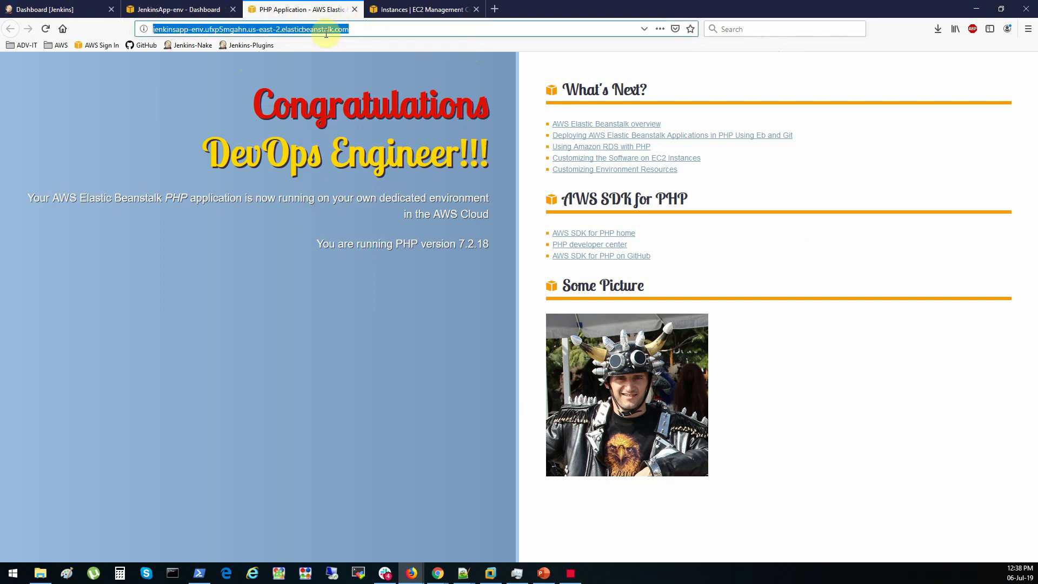
click(185, 10)
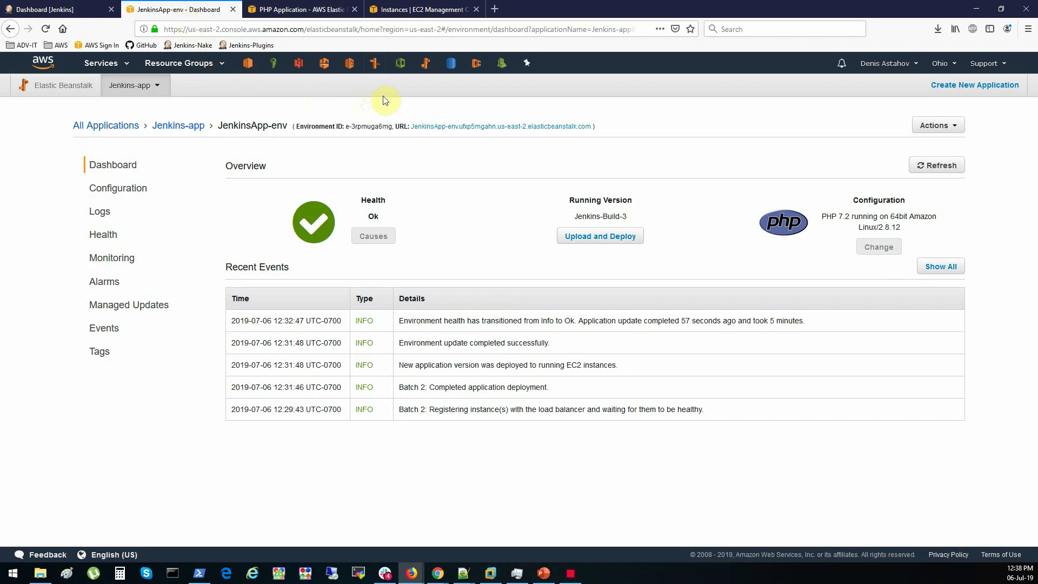
Open the Route 53 console in a new tab and switch to it
right_click(372, 66)
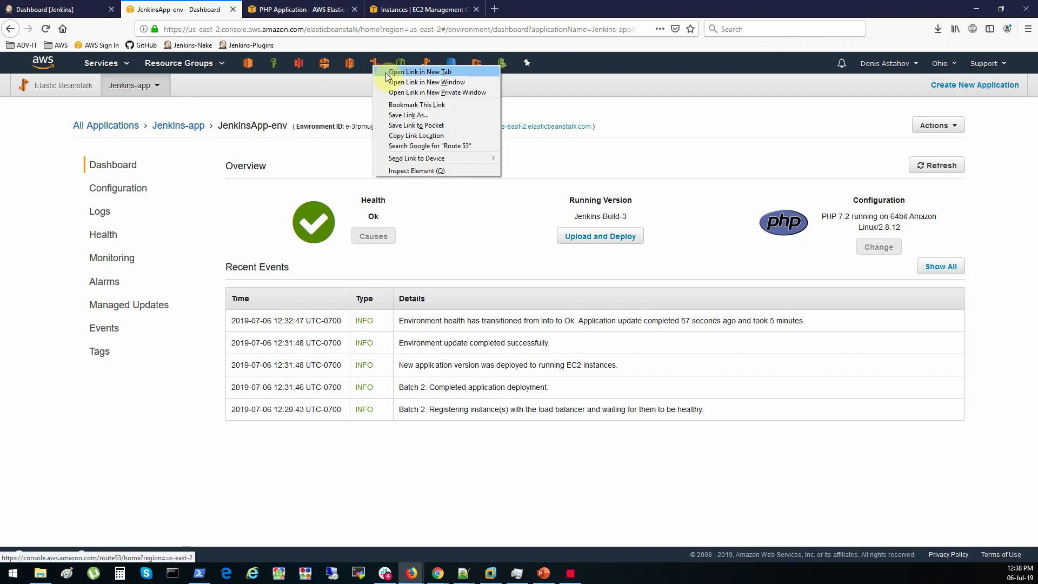
click(403, 72)
click(301, 11)
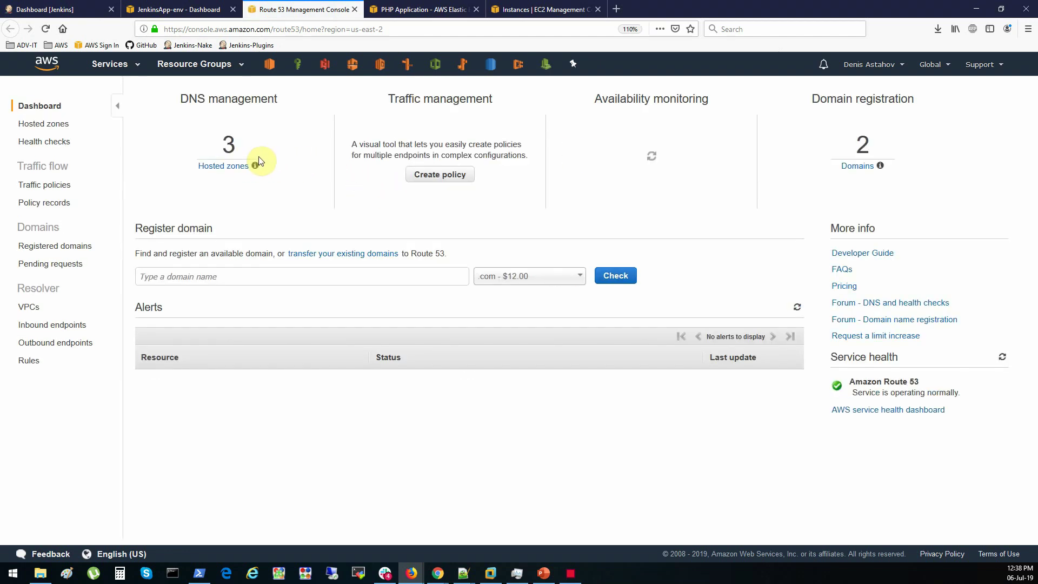
Open the adv-it.net hosted zone and start a new record set
click(215, 166)
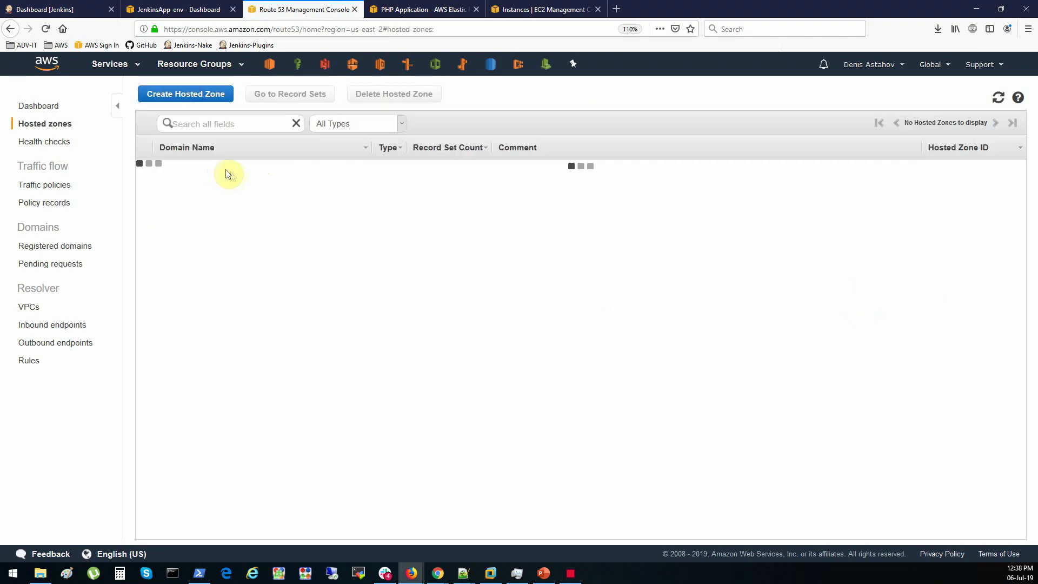
click(192, 173)
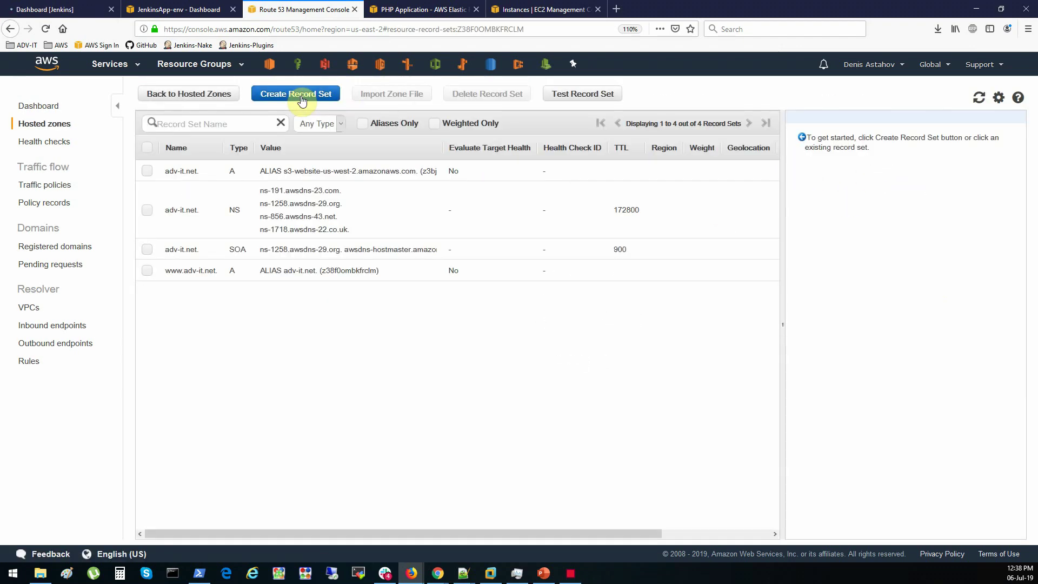
click(301, 97)
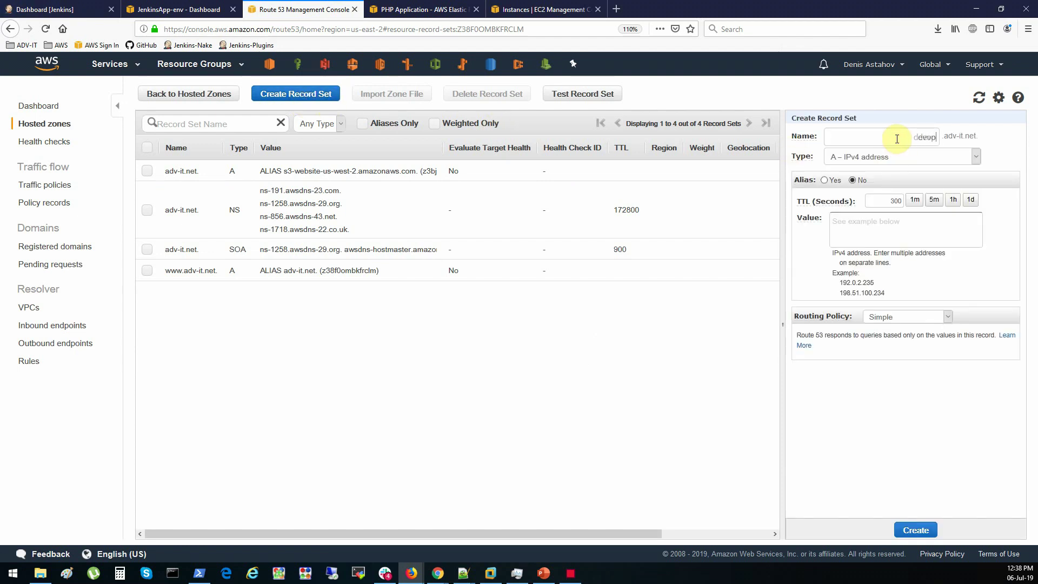
Create the devops alias A record targeting the awseb load balancer, then select devops.adv-it.net to copy
click(824, 180)
click(882, 203)
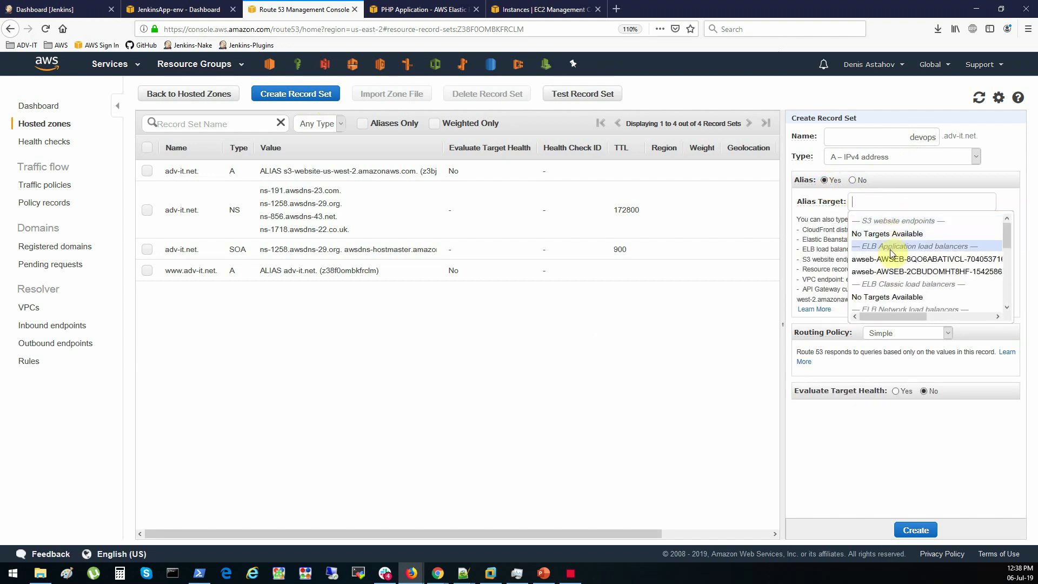
drag(895, 317, 959, 327)
click(914, 263)
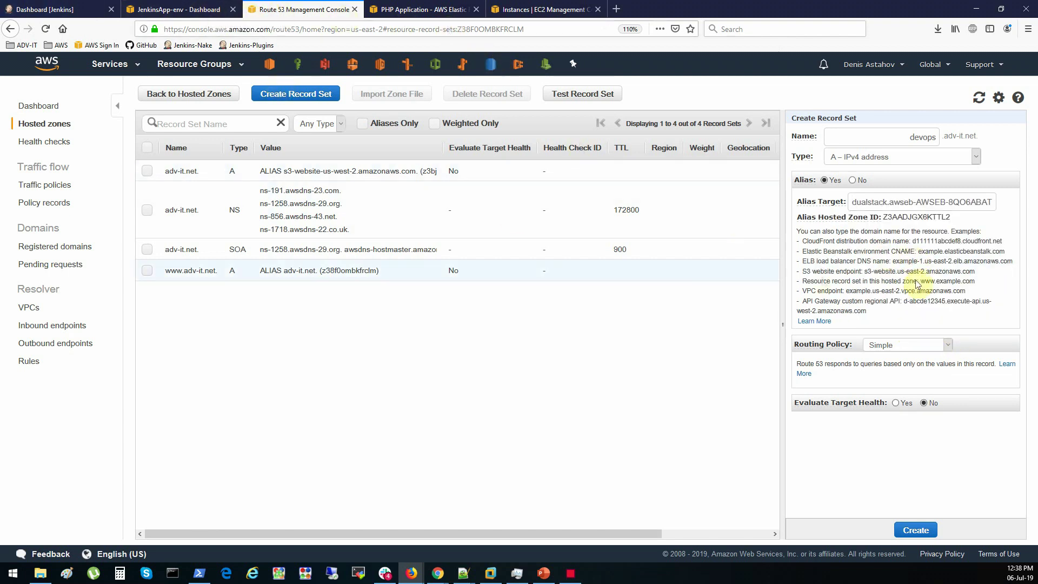
click(925, 531)
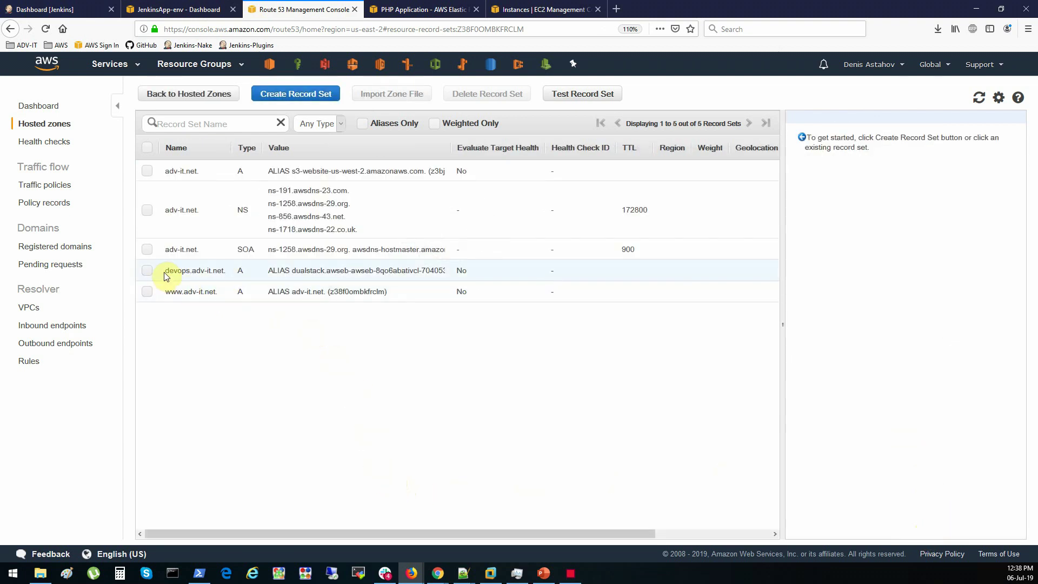
click(222, 271)
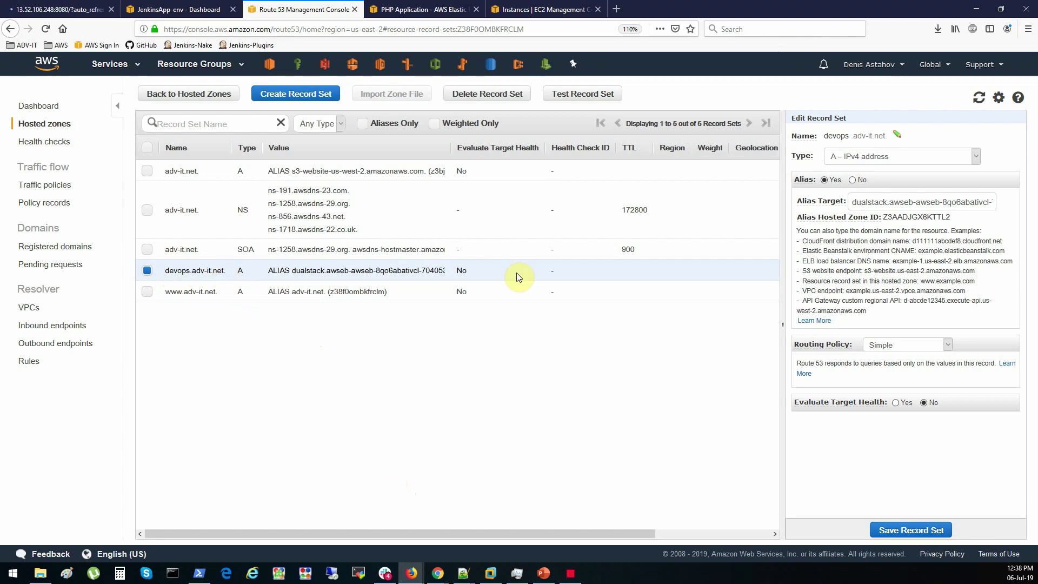
drag(824, 140, 876, 135)
key(ctrl+c)
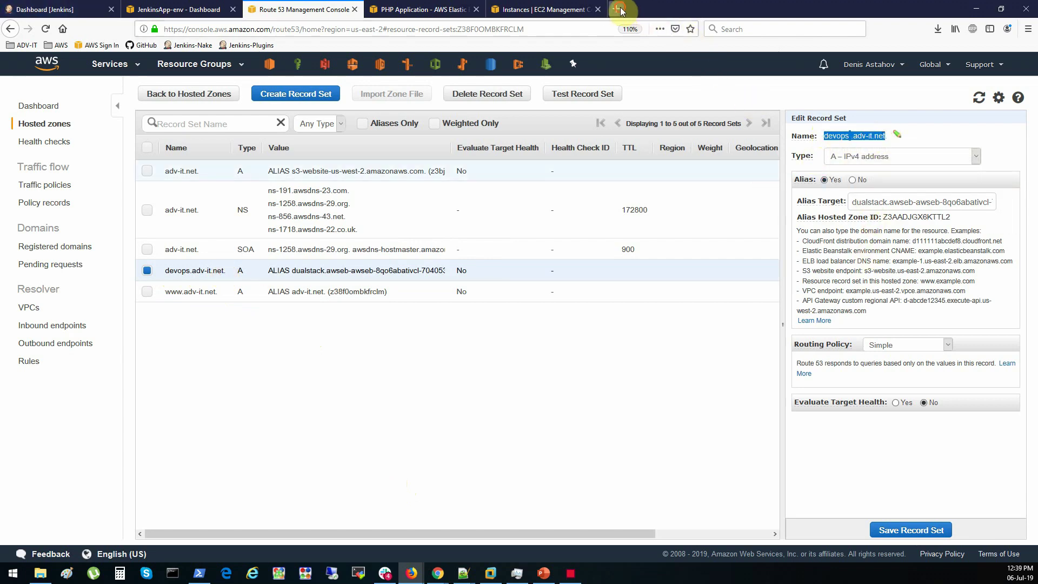
Paste and load devops.adv-it.net in a new tab, then return to the JenkinsApp-env dashboard
click(616, 9)
key(ctrl+v)
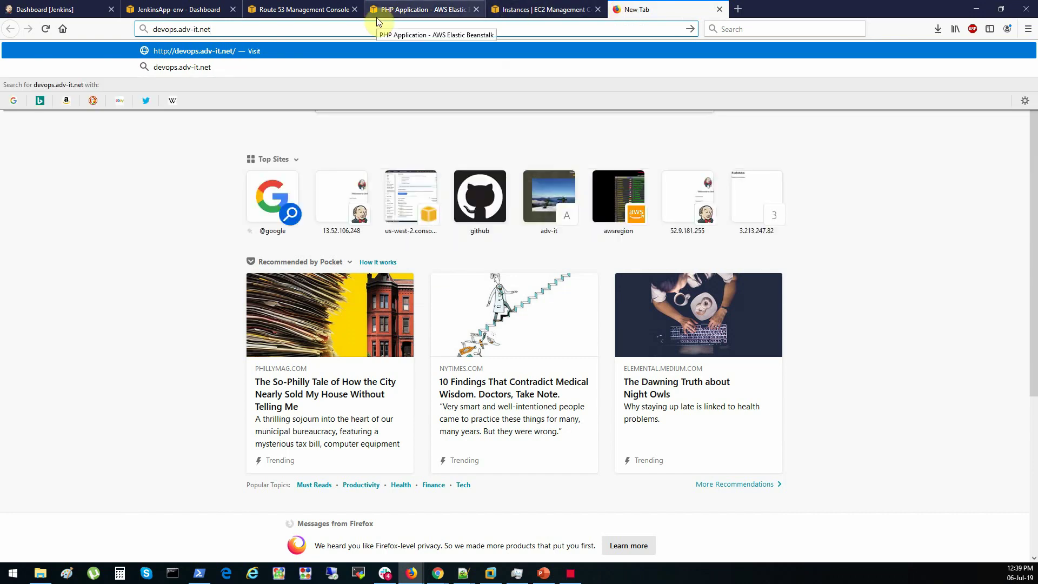
key(Return)
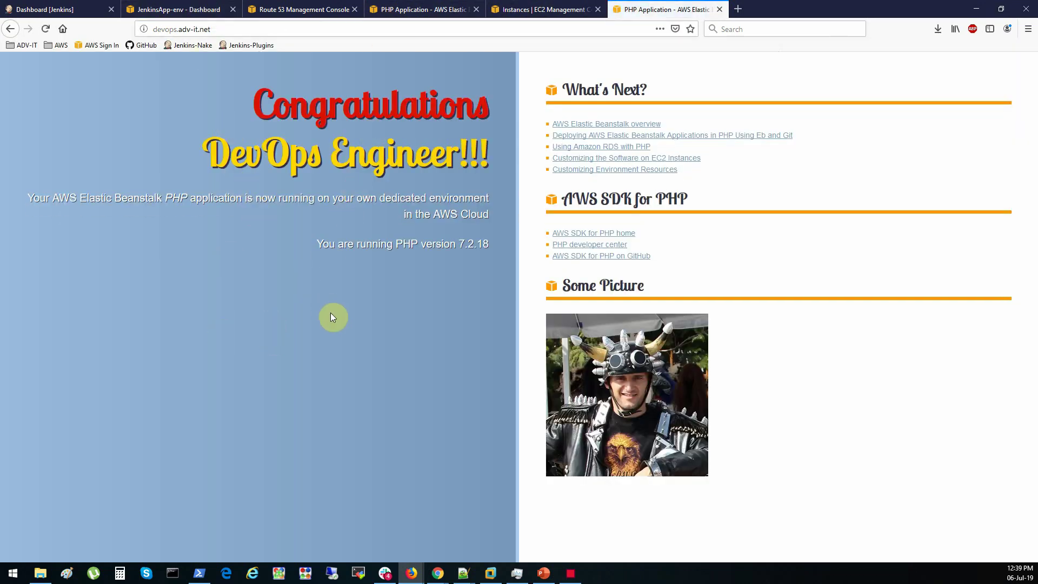
click(194, 4)
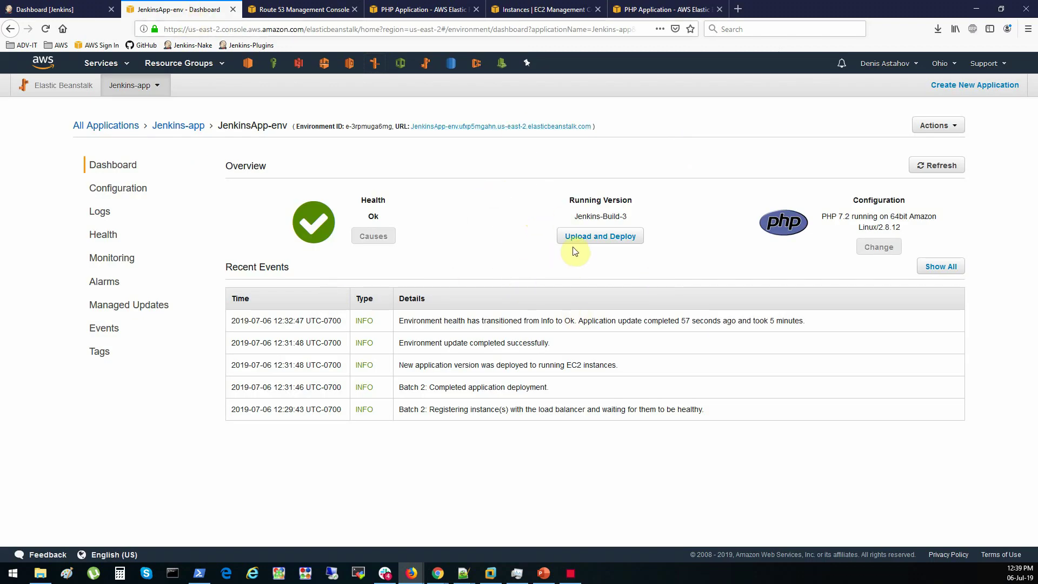
List Jenkins-app versions, start and cancel a Jenkins-Build-1 deploy, keeping Jenkins-Build-3 deployed
click(191, 129)
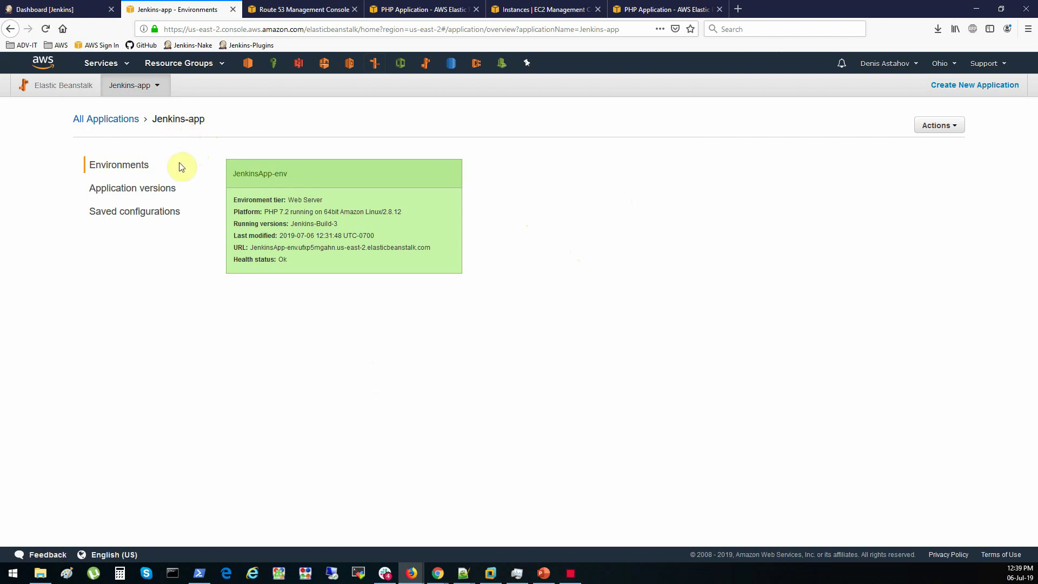
click(117, 187)
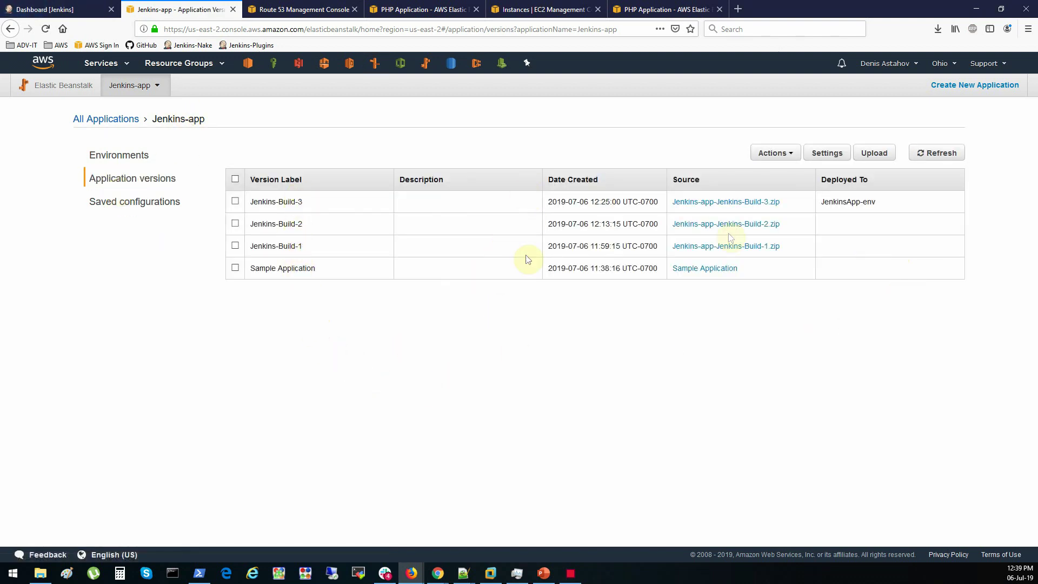
click(785, 156)
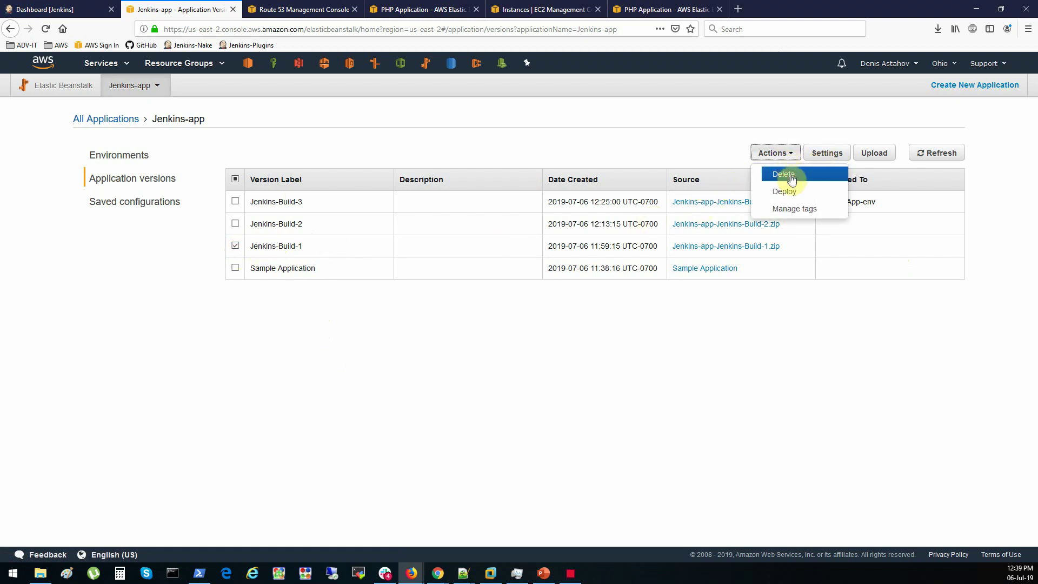
click(785, 192)
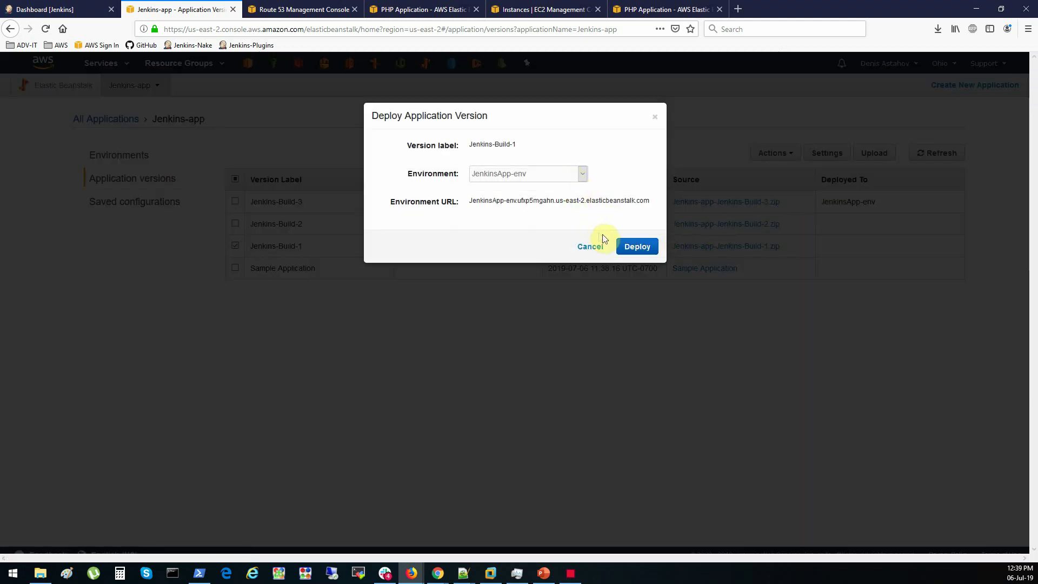
click(591, 249)
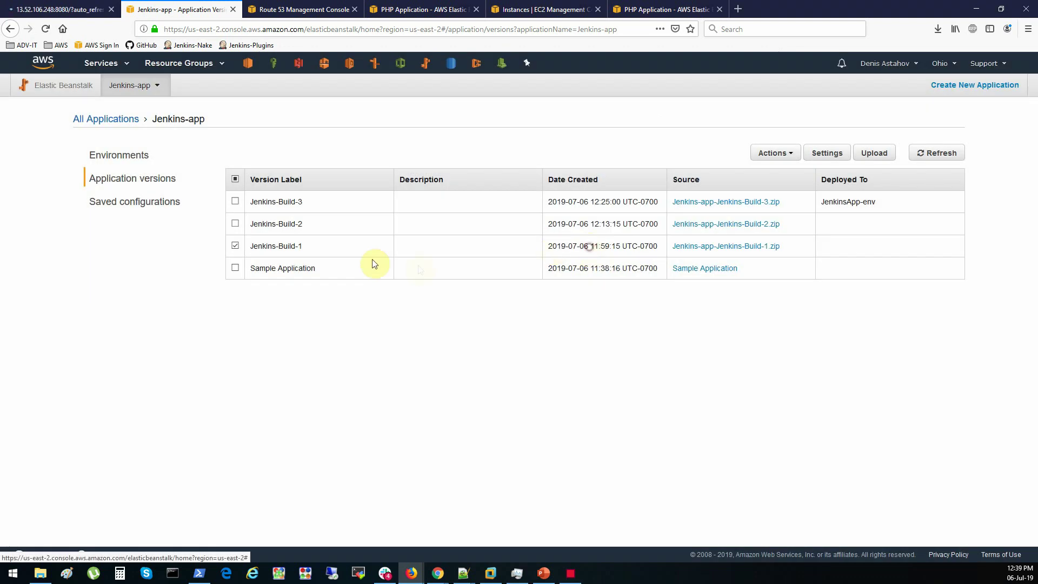
click(235, 246)
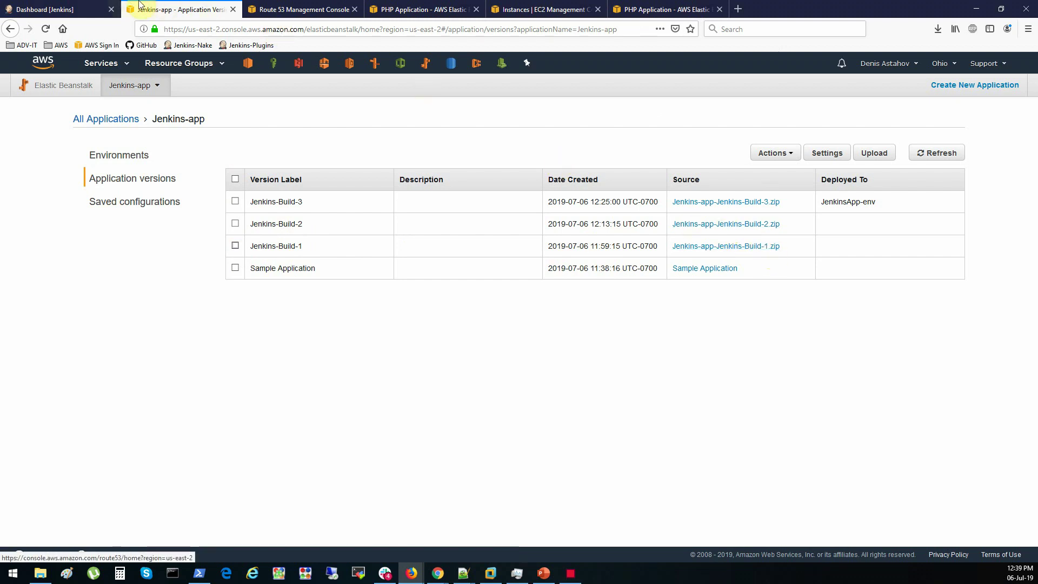
click(427, 9)
Show the devops.adv-it.net Congratulations DevOps Engineer page, then move to another desktop application
click(628, 7)
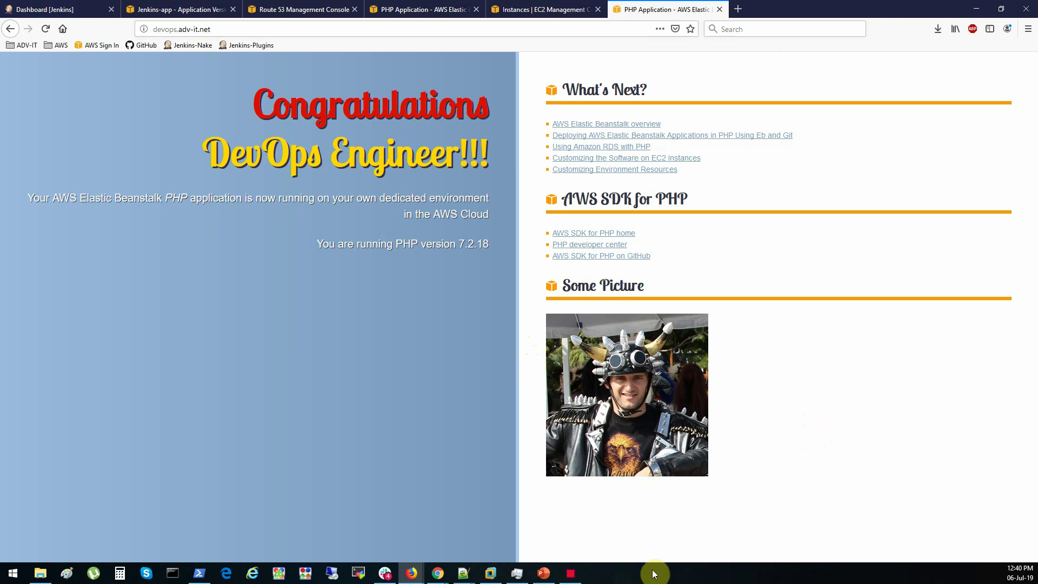
click(570, 573)
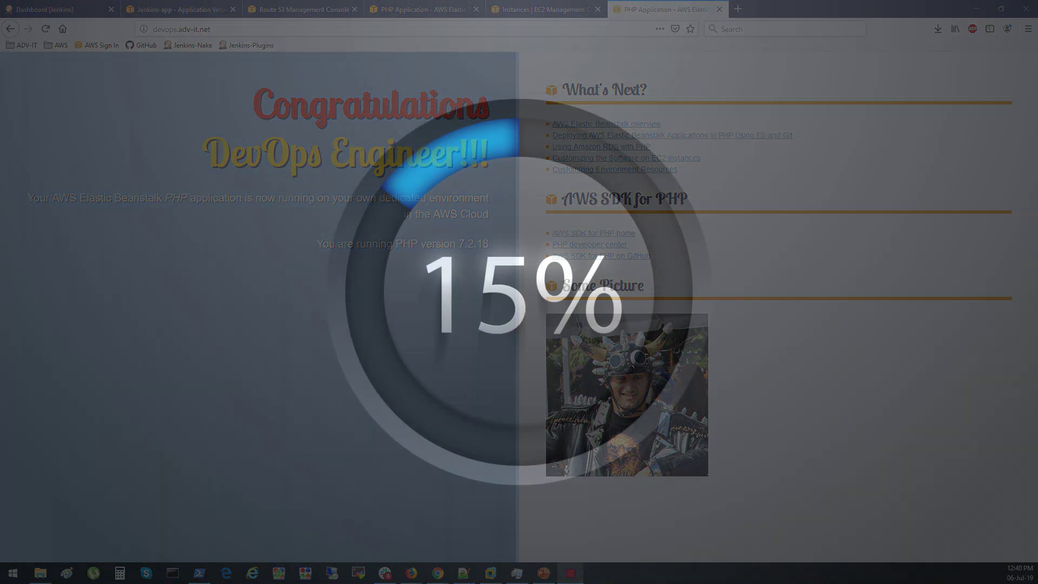